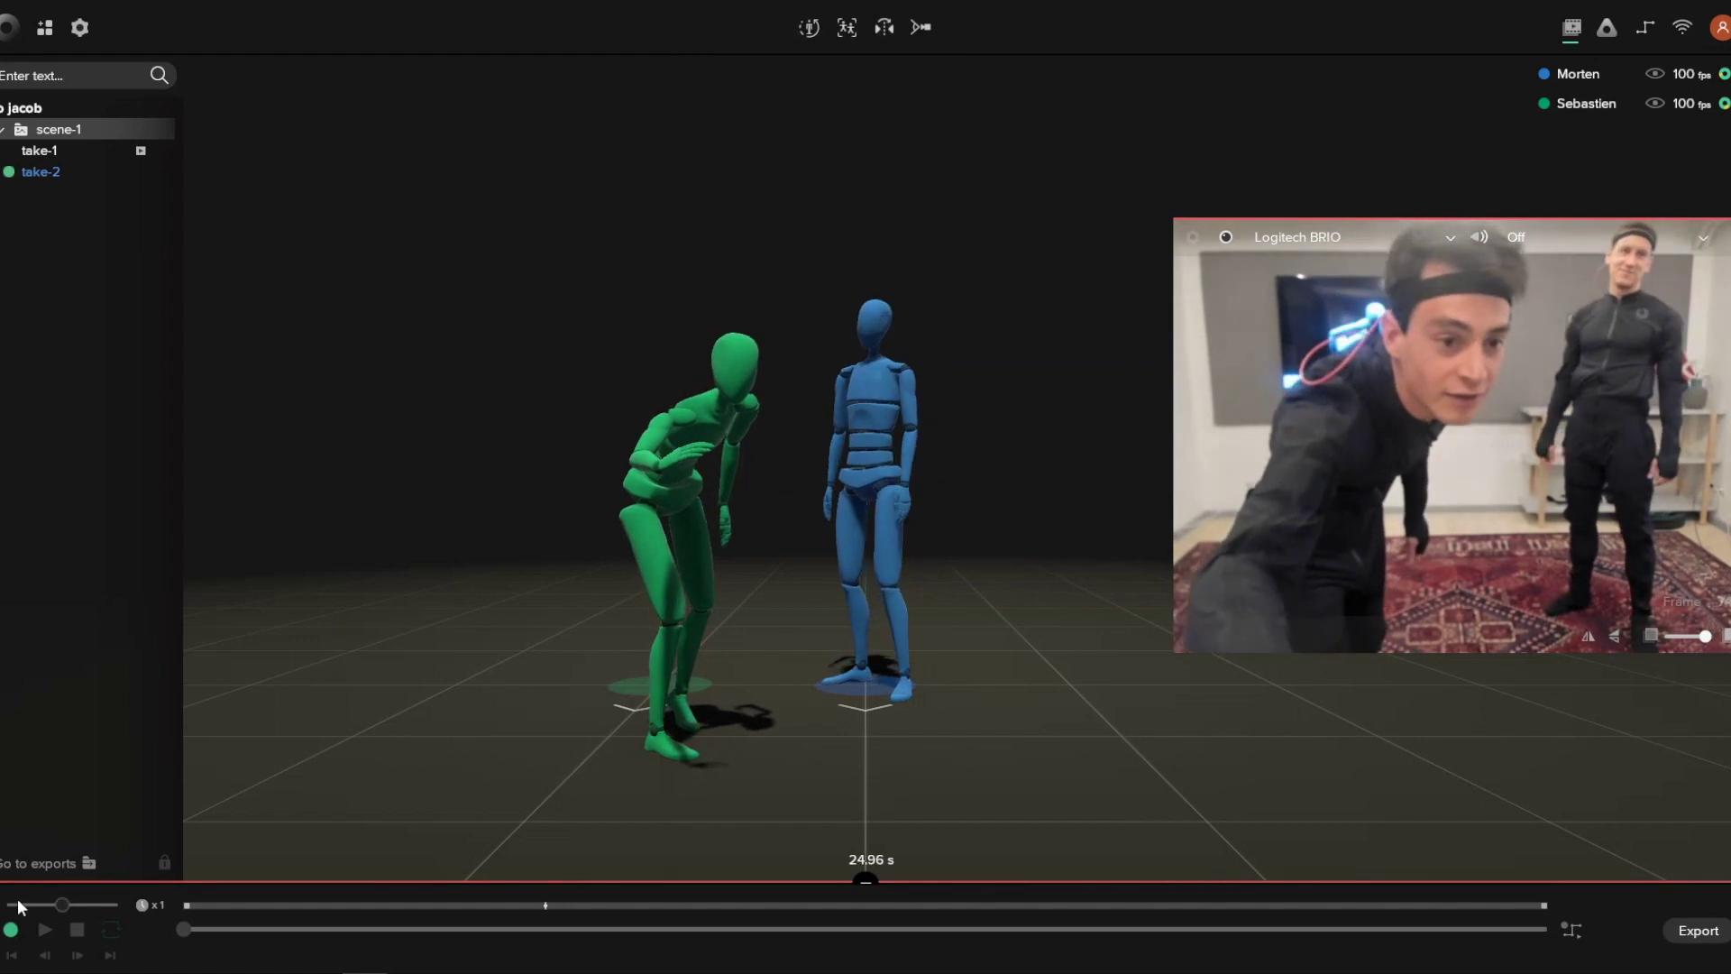
Stop the motion capture recording of take-2
click(12, 931)
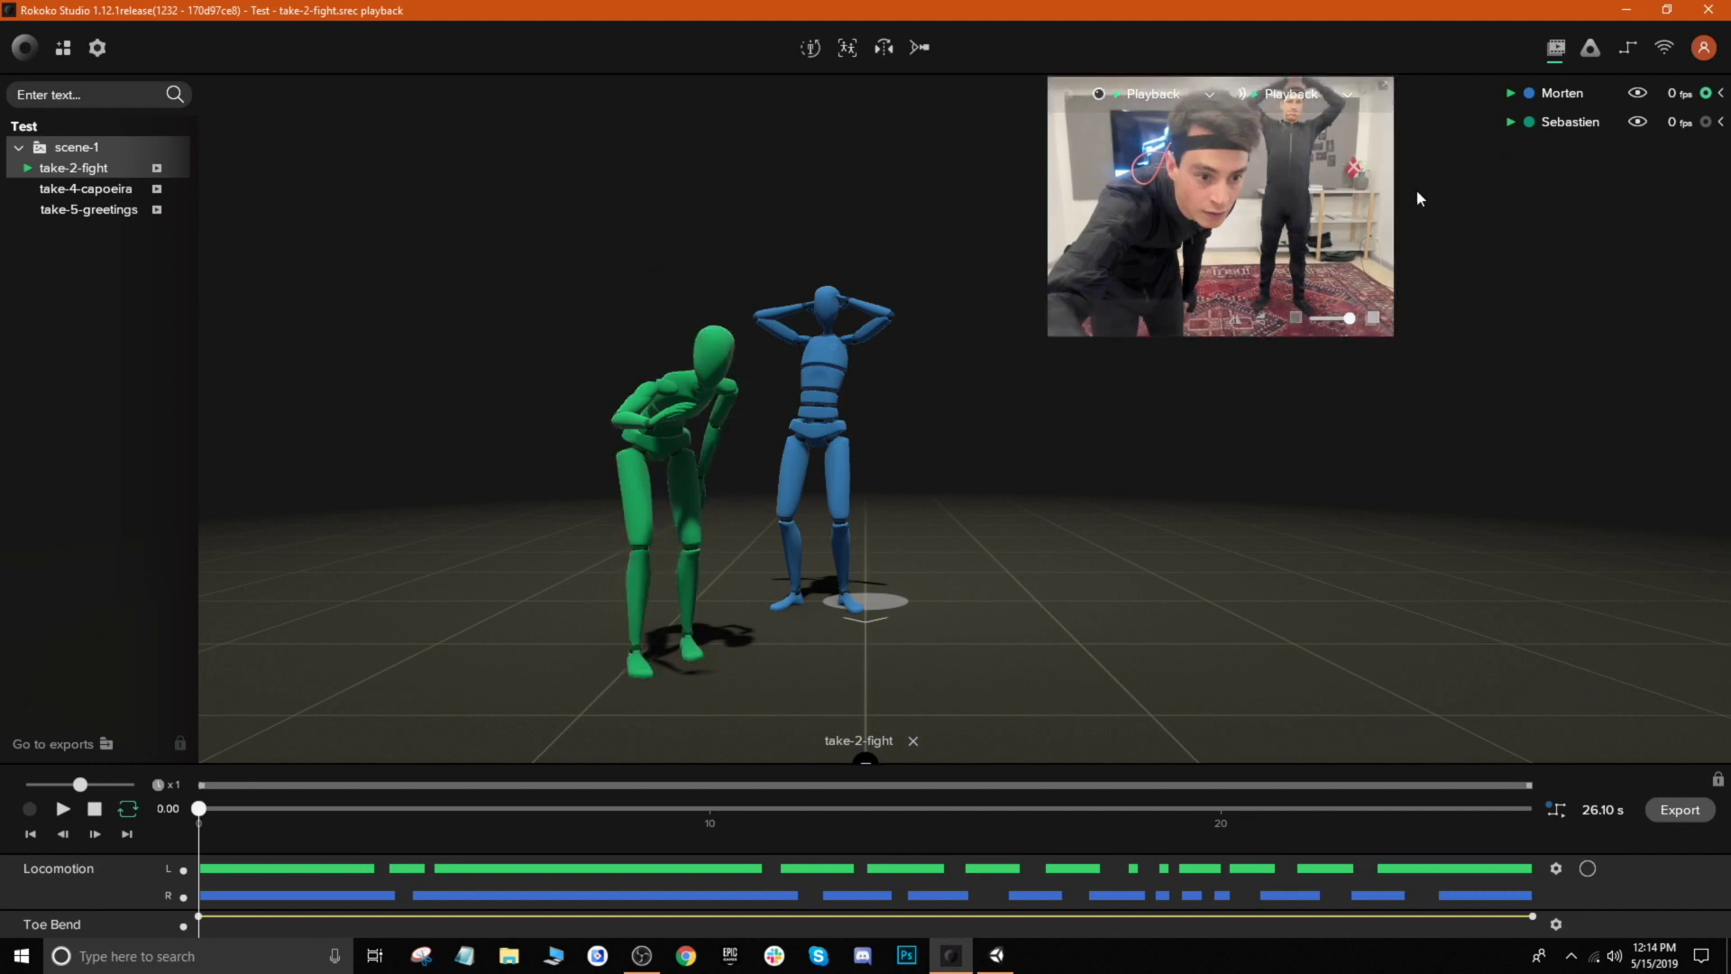
Play back take-2-fight, hide the reference video and scrub to about 16.5 s where the fight begins
click(62, 811)
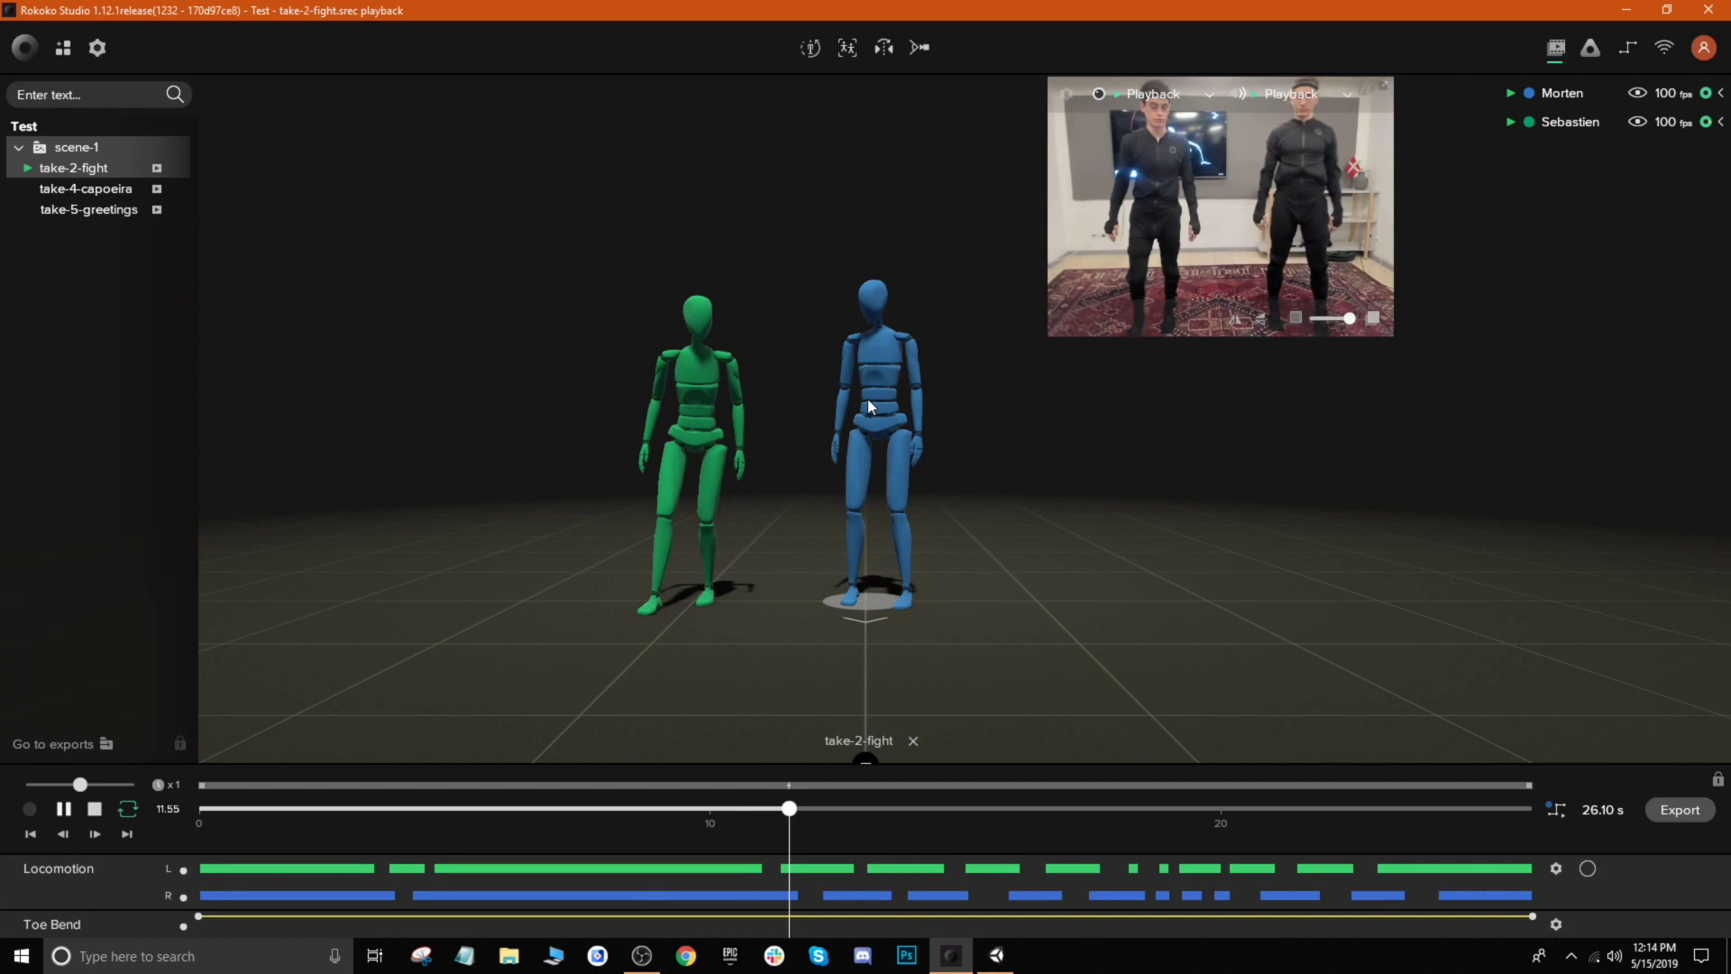
click(1386, 85)
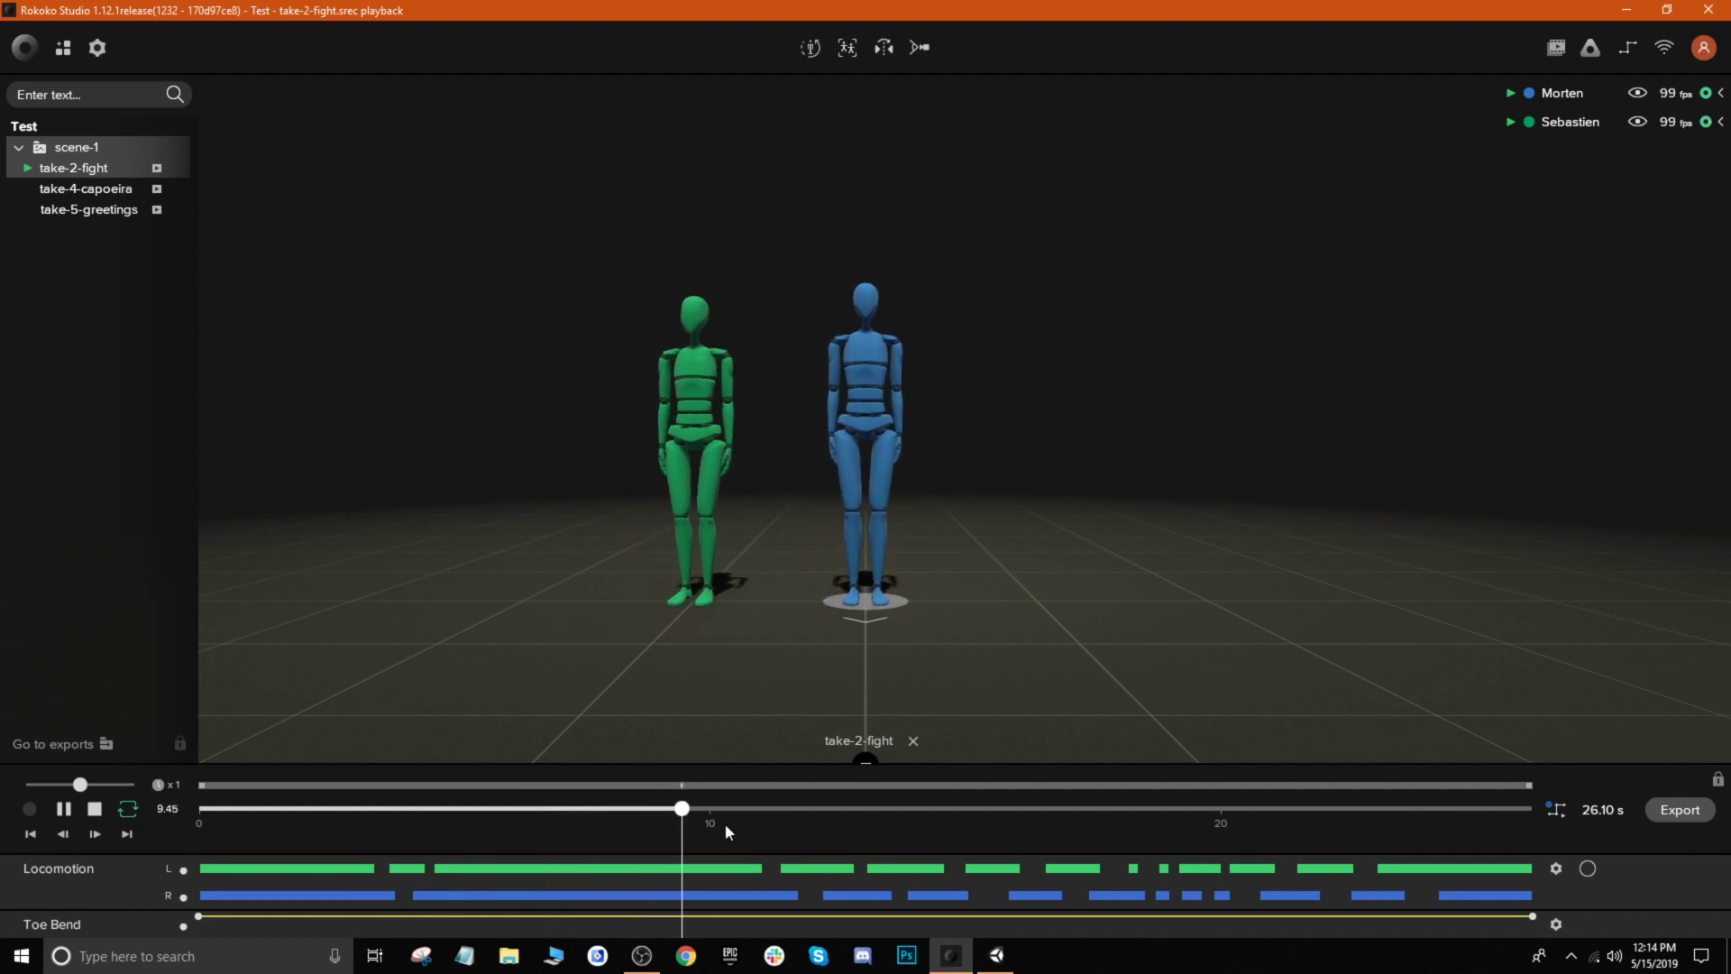
drag(706, 810, 384, 807)
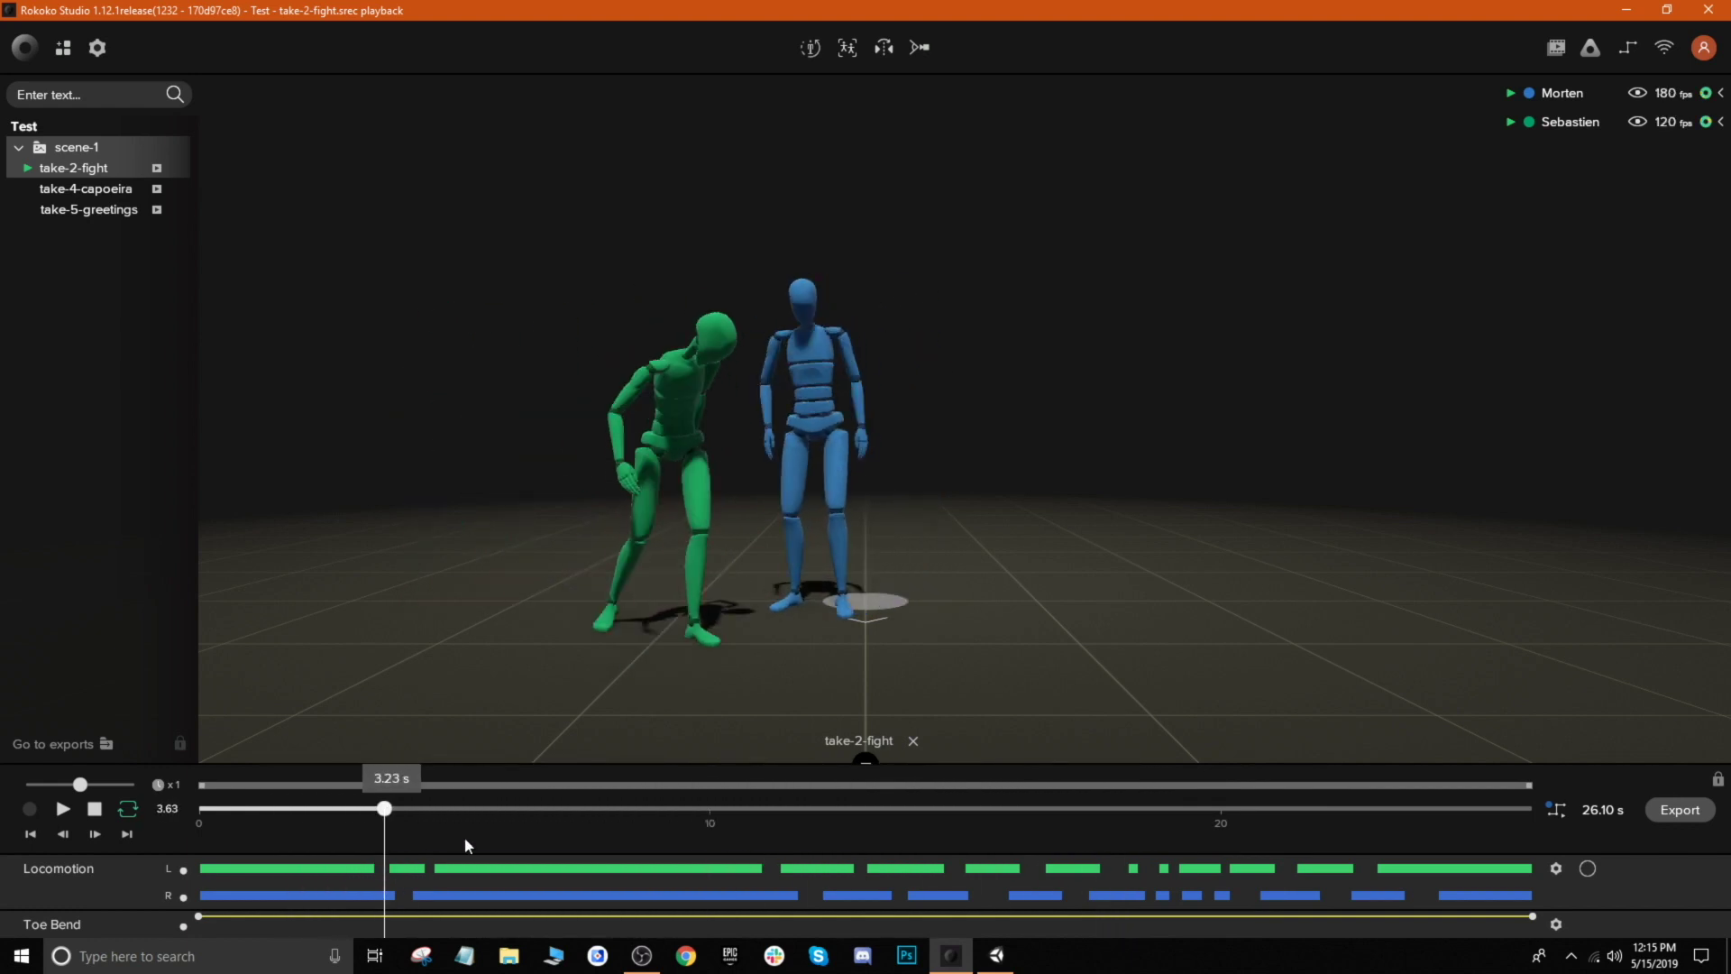
drag(466, 843, 1041, 816)
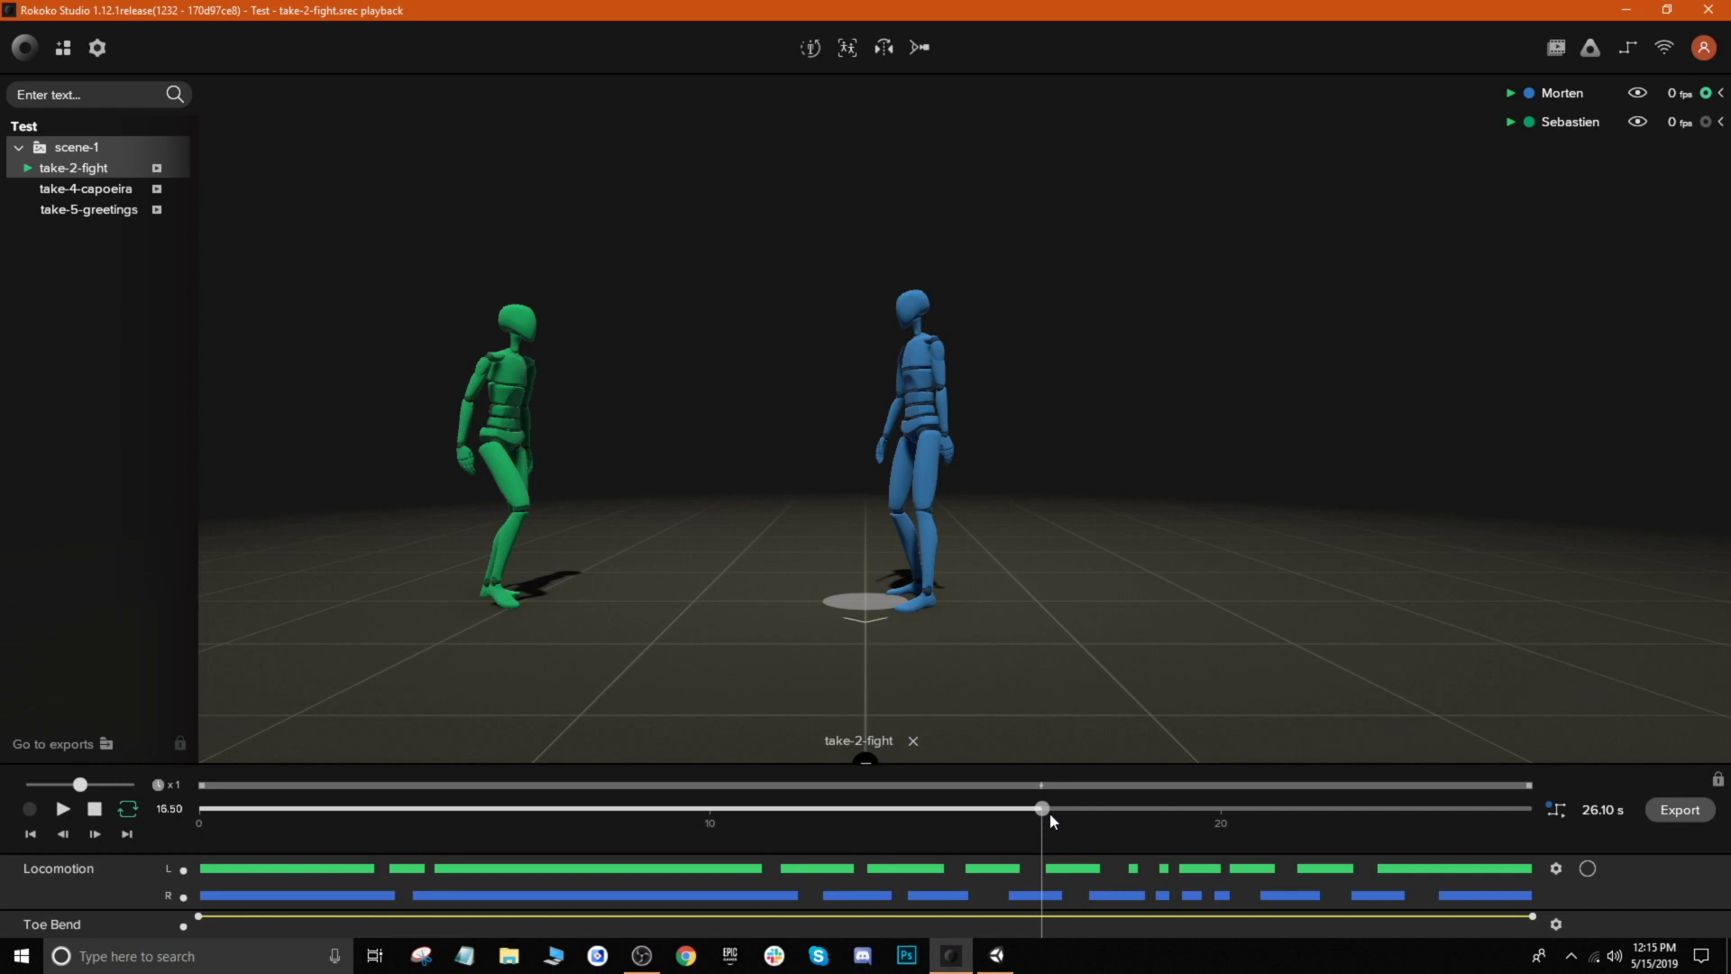
Create a segment about 4 s long on the take-2-fight timeline, starting at about 16.8 s
drag(1060, 809, 1080, 805)
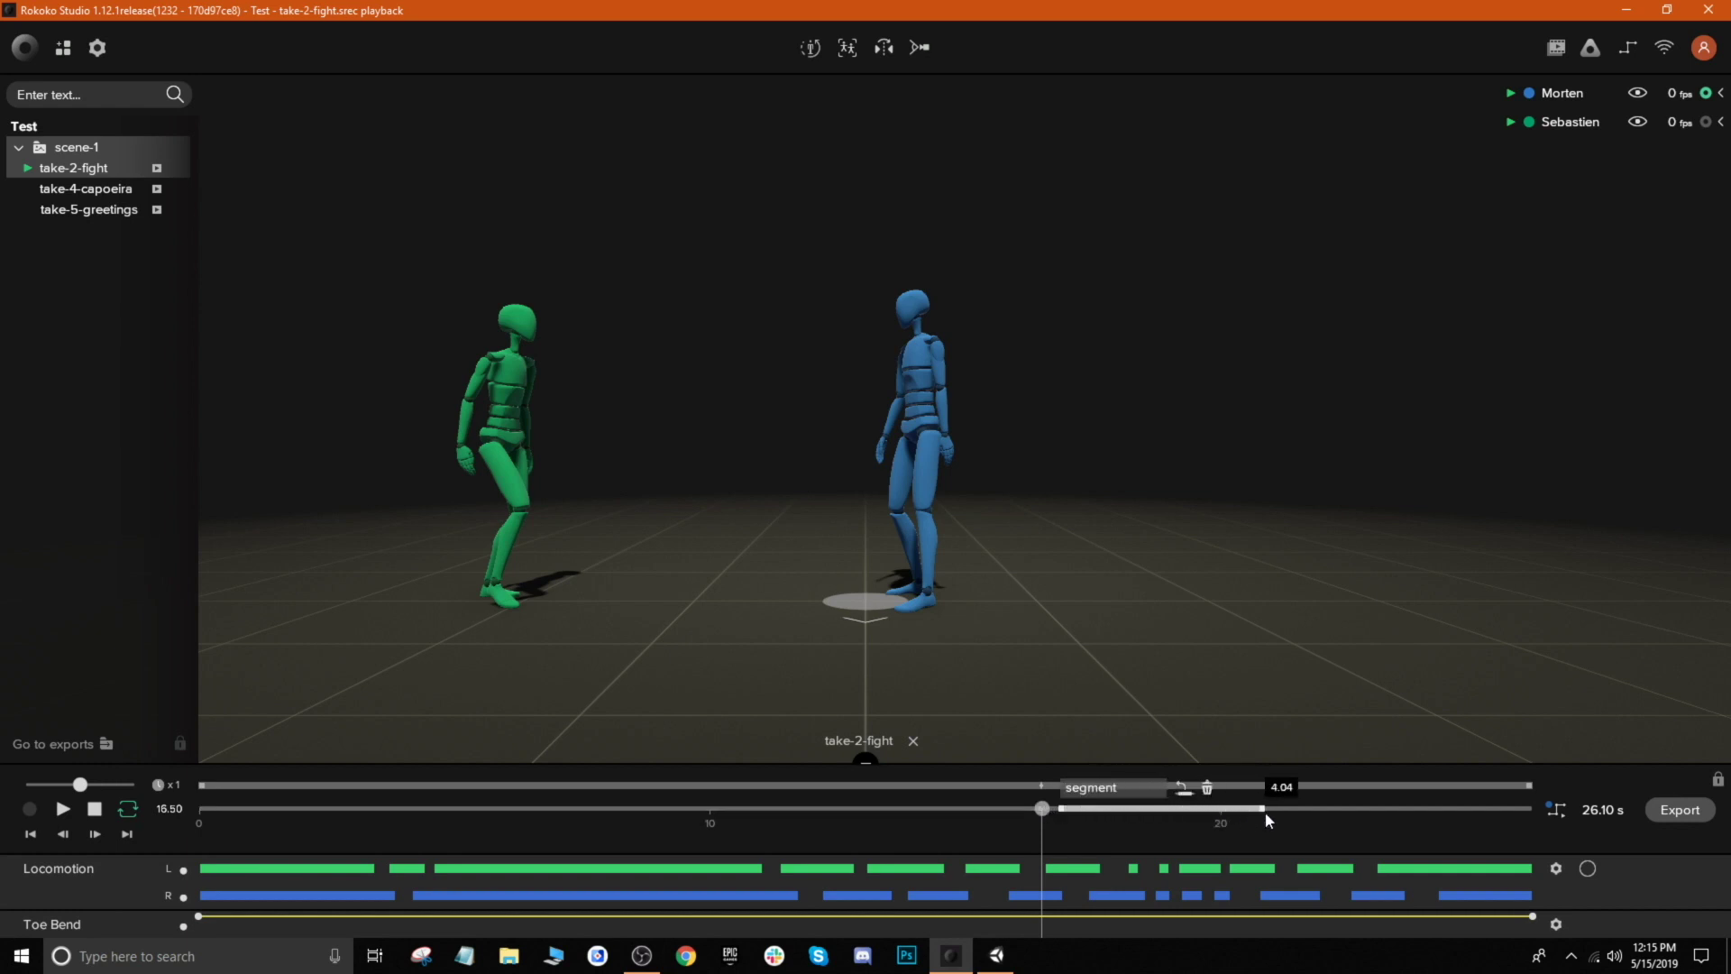
drag(1266, 811, 1265, 811)
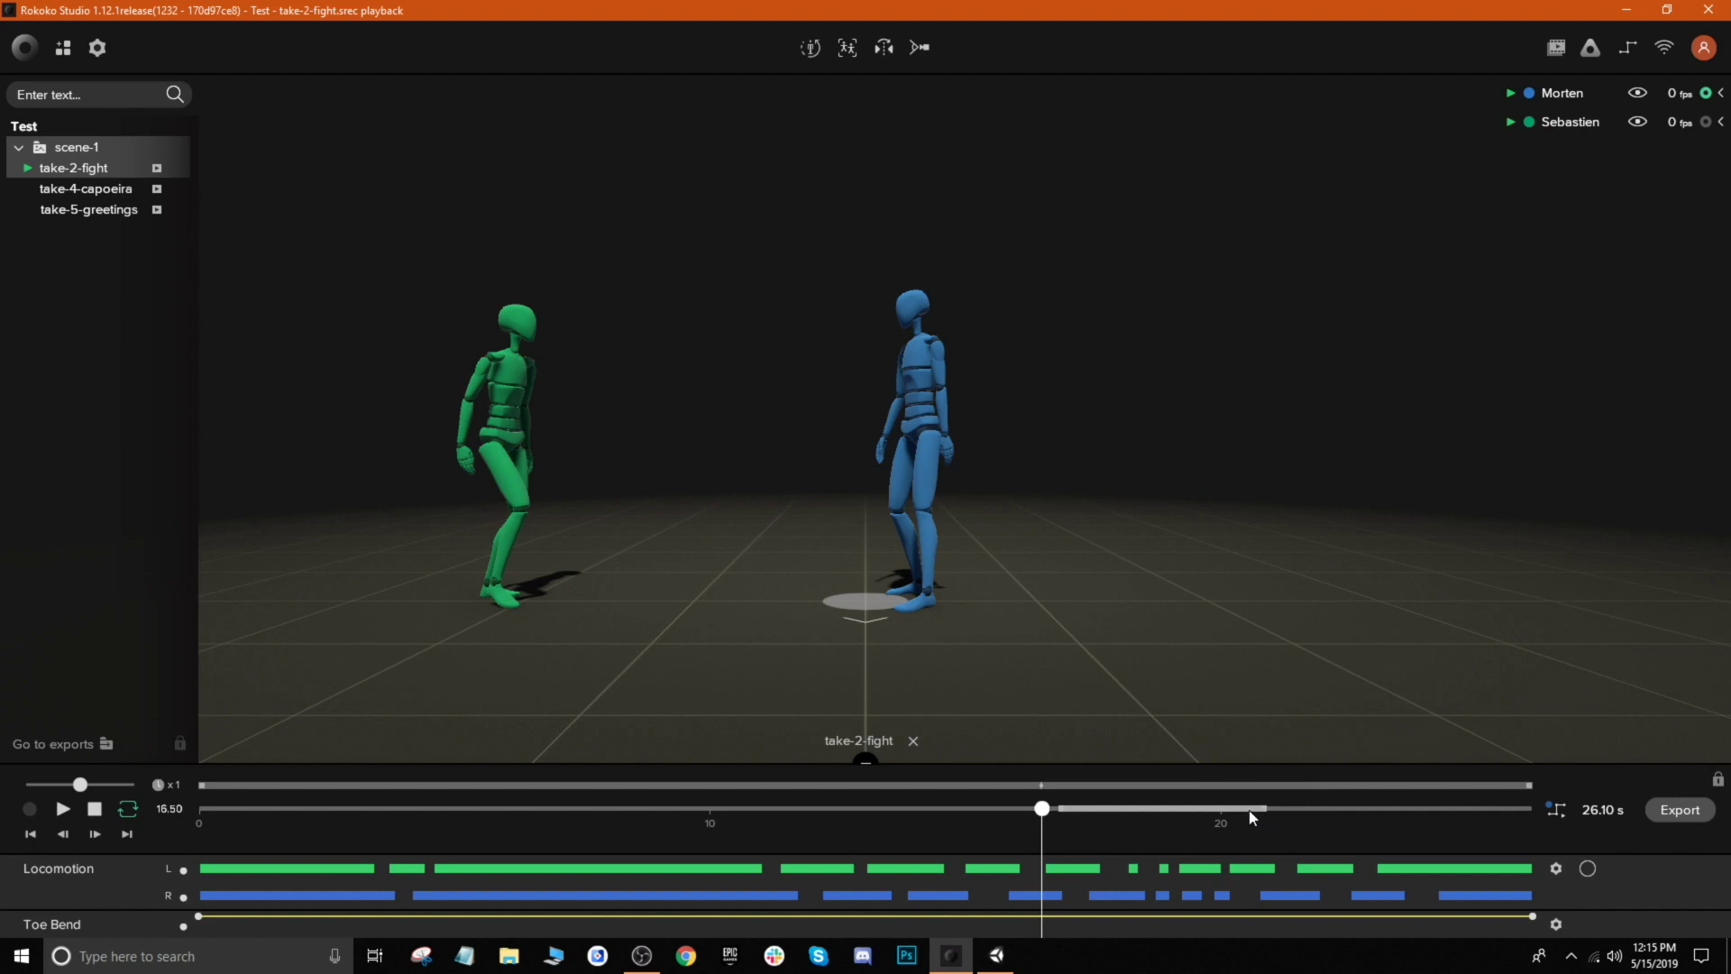
click(1062, 811)
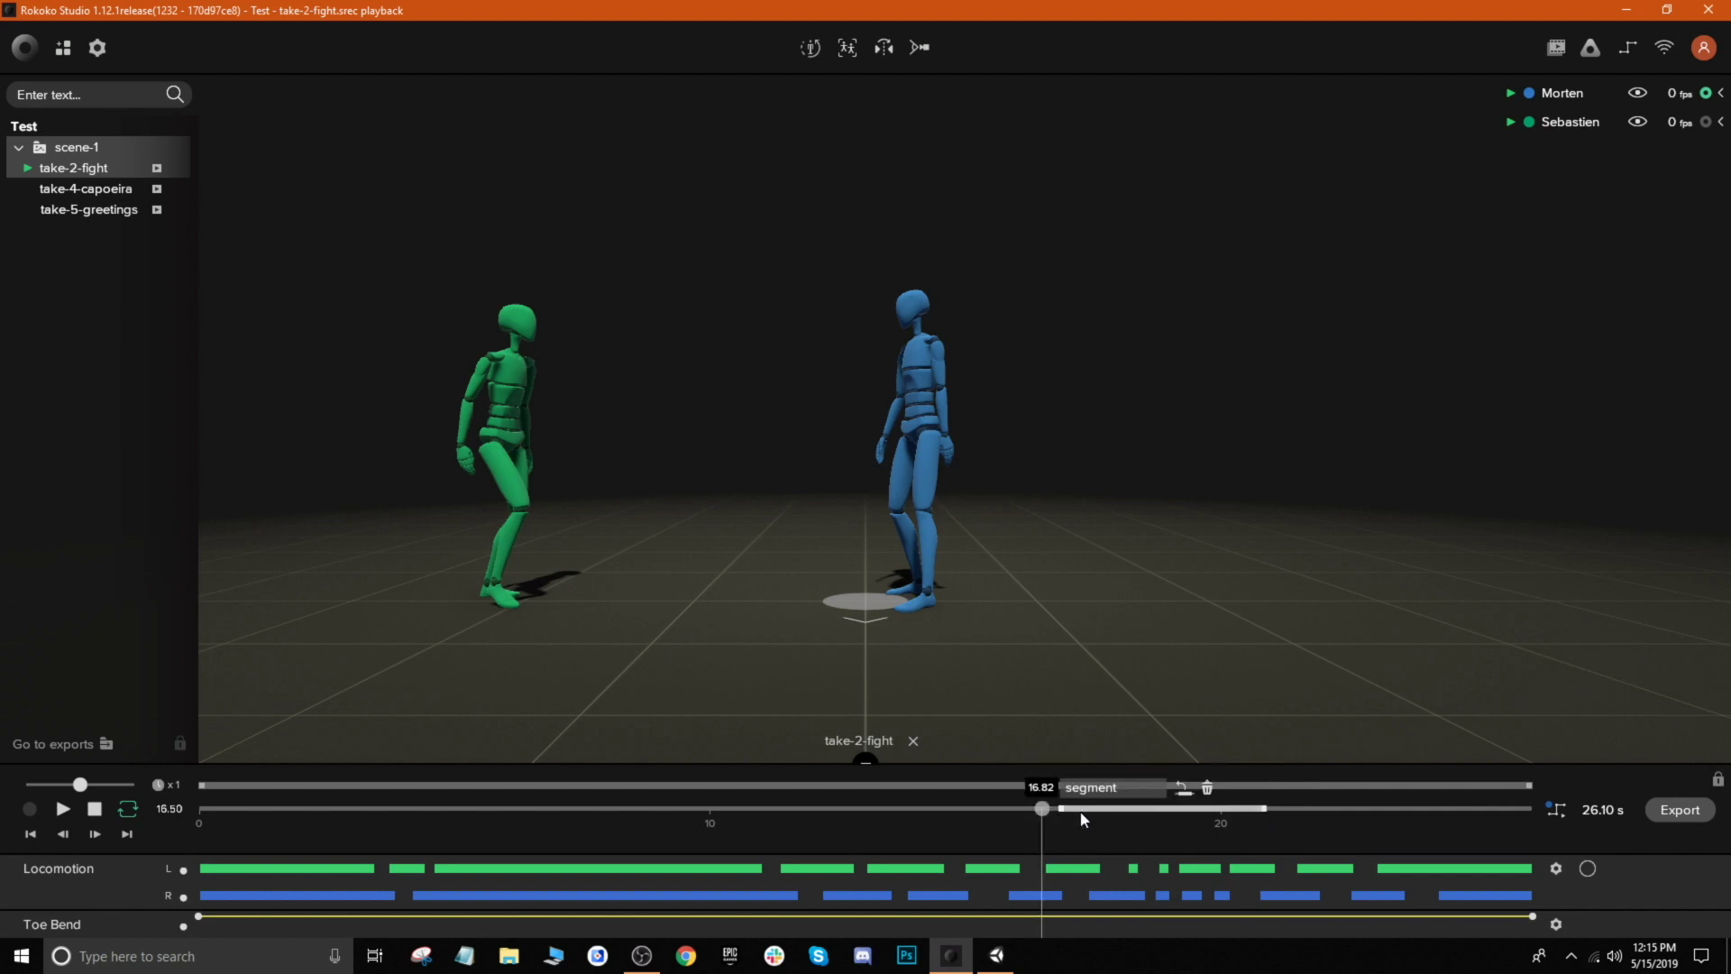
click(1084, 811)
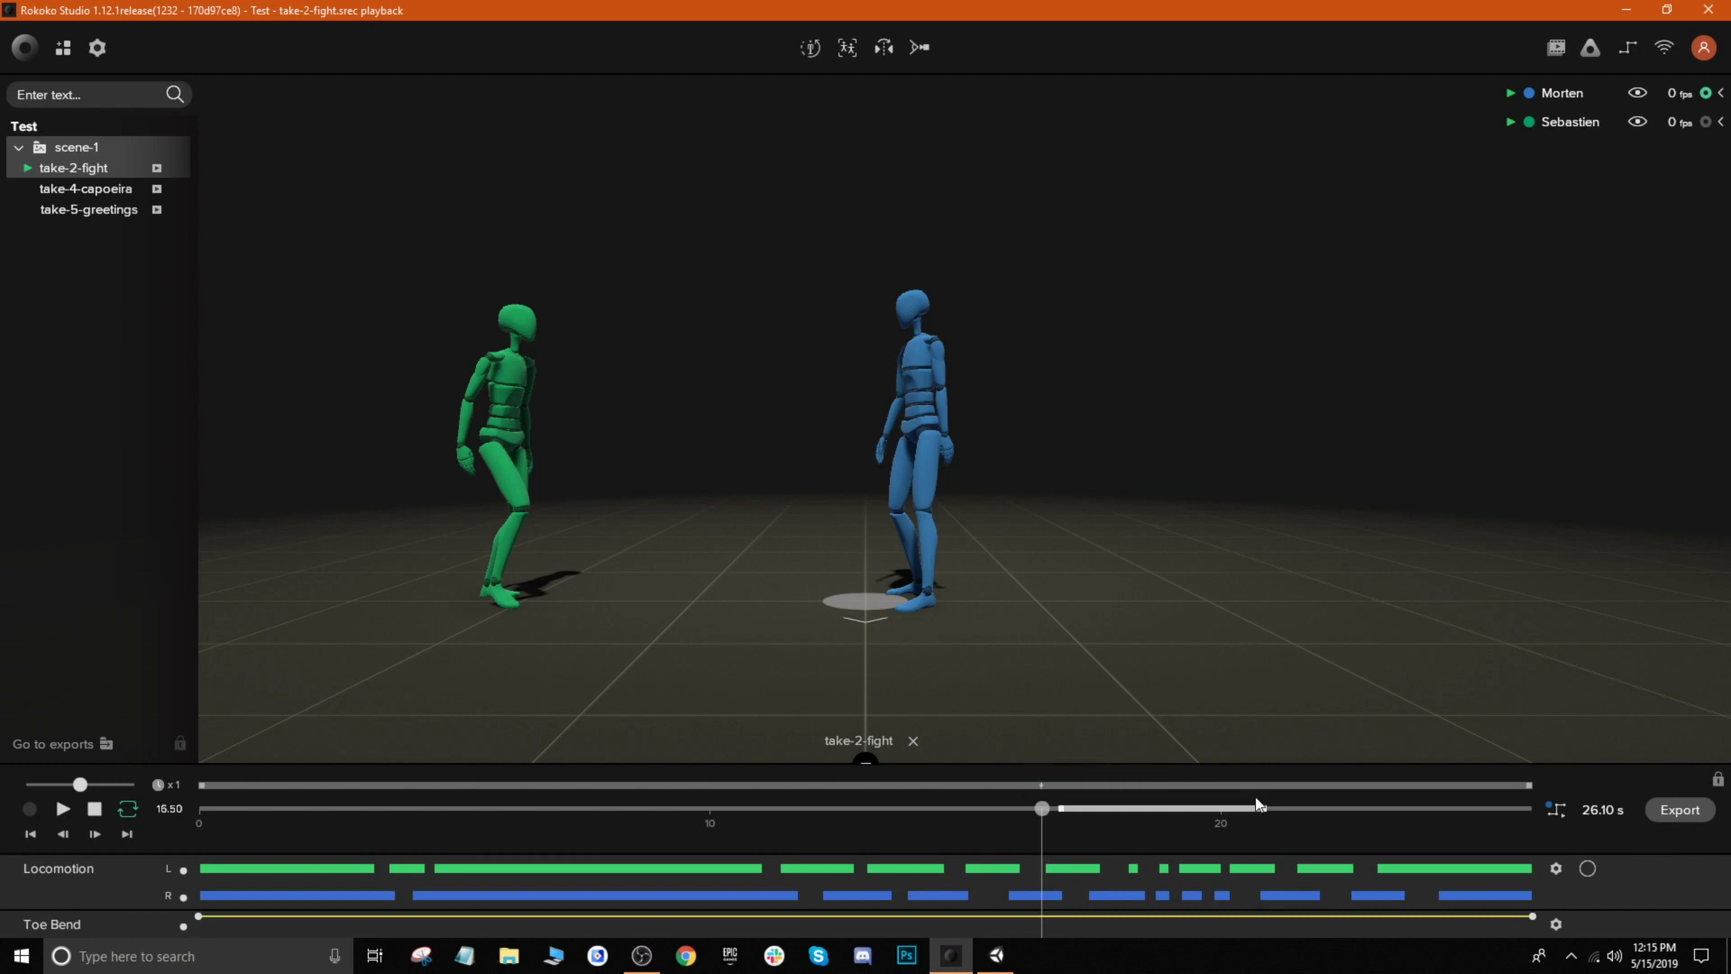
Extend the segment so it runs from about 16 s to about 21.8 s on the timeline
drag(1260, 805, 1263, 807)
click(1062, 812)
drag(1060, 816, 1306, 826)
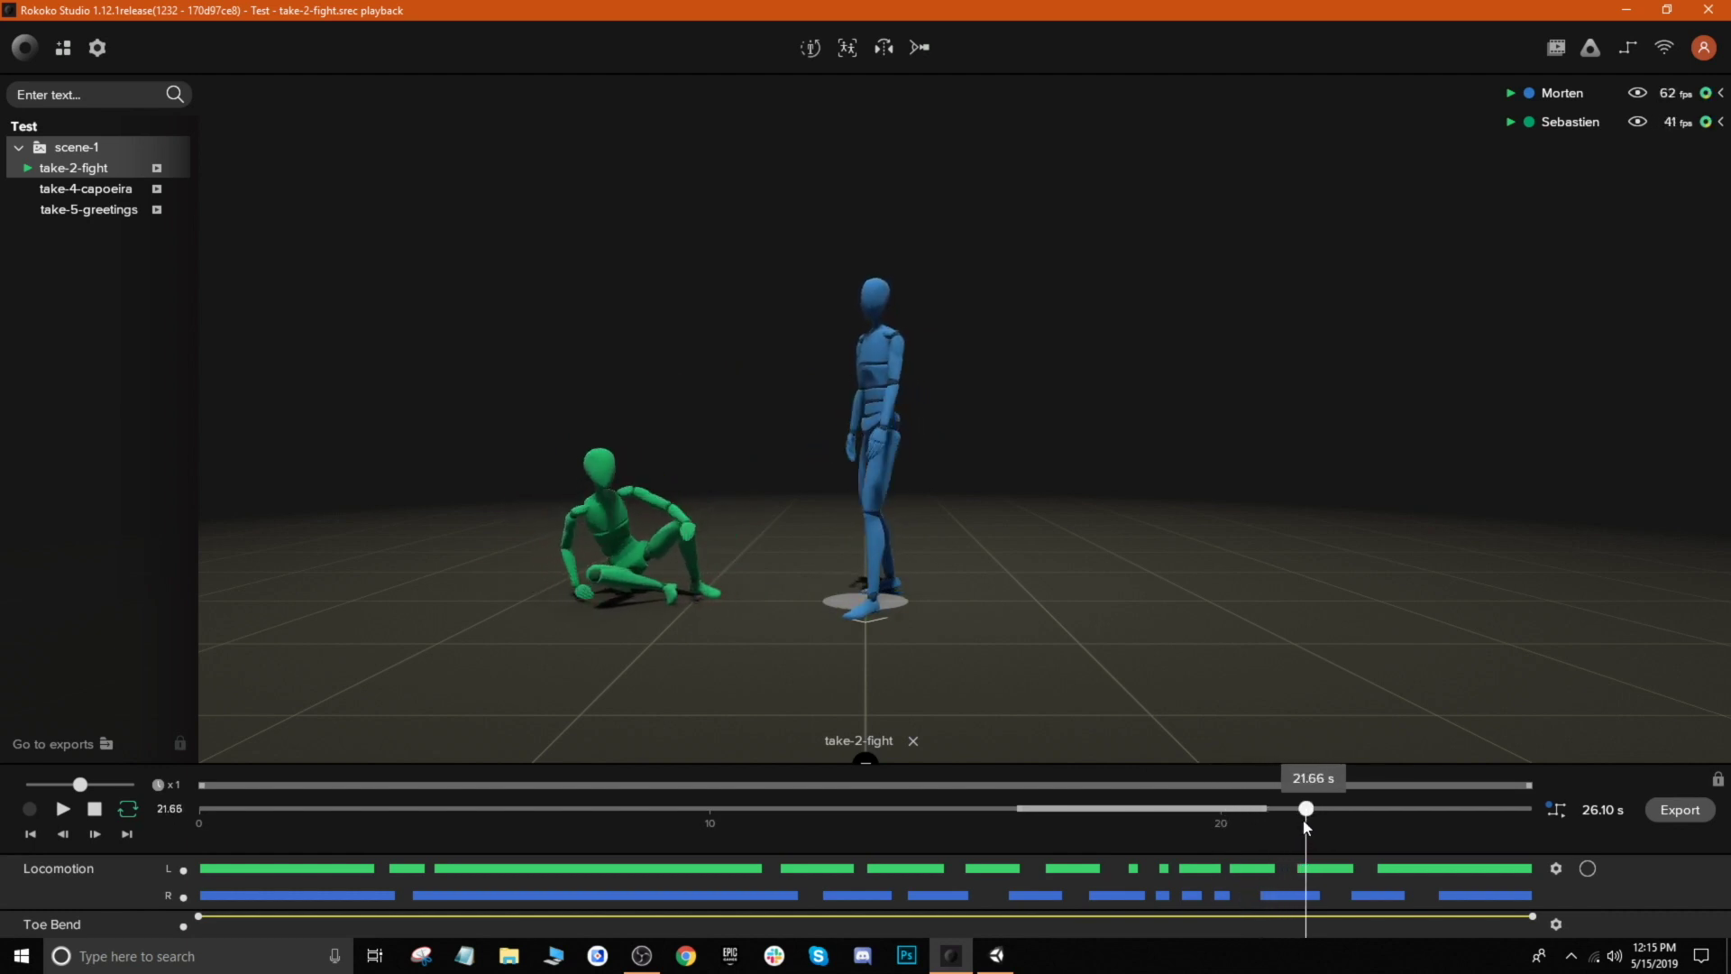
mouse_move(1267, 818)
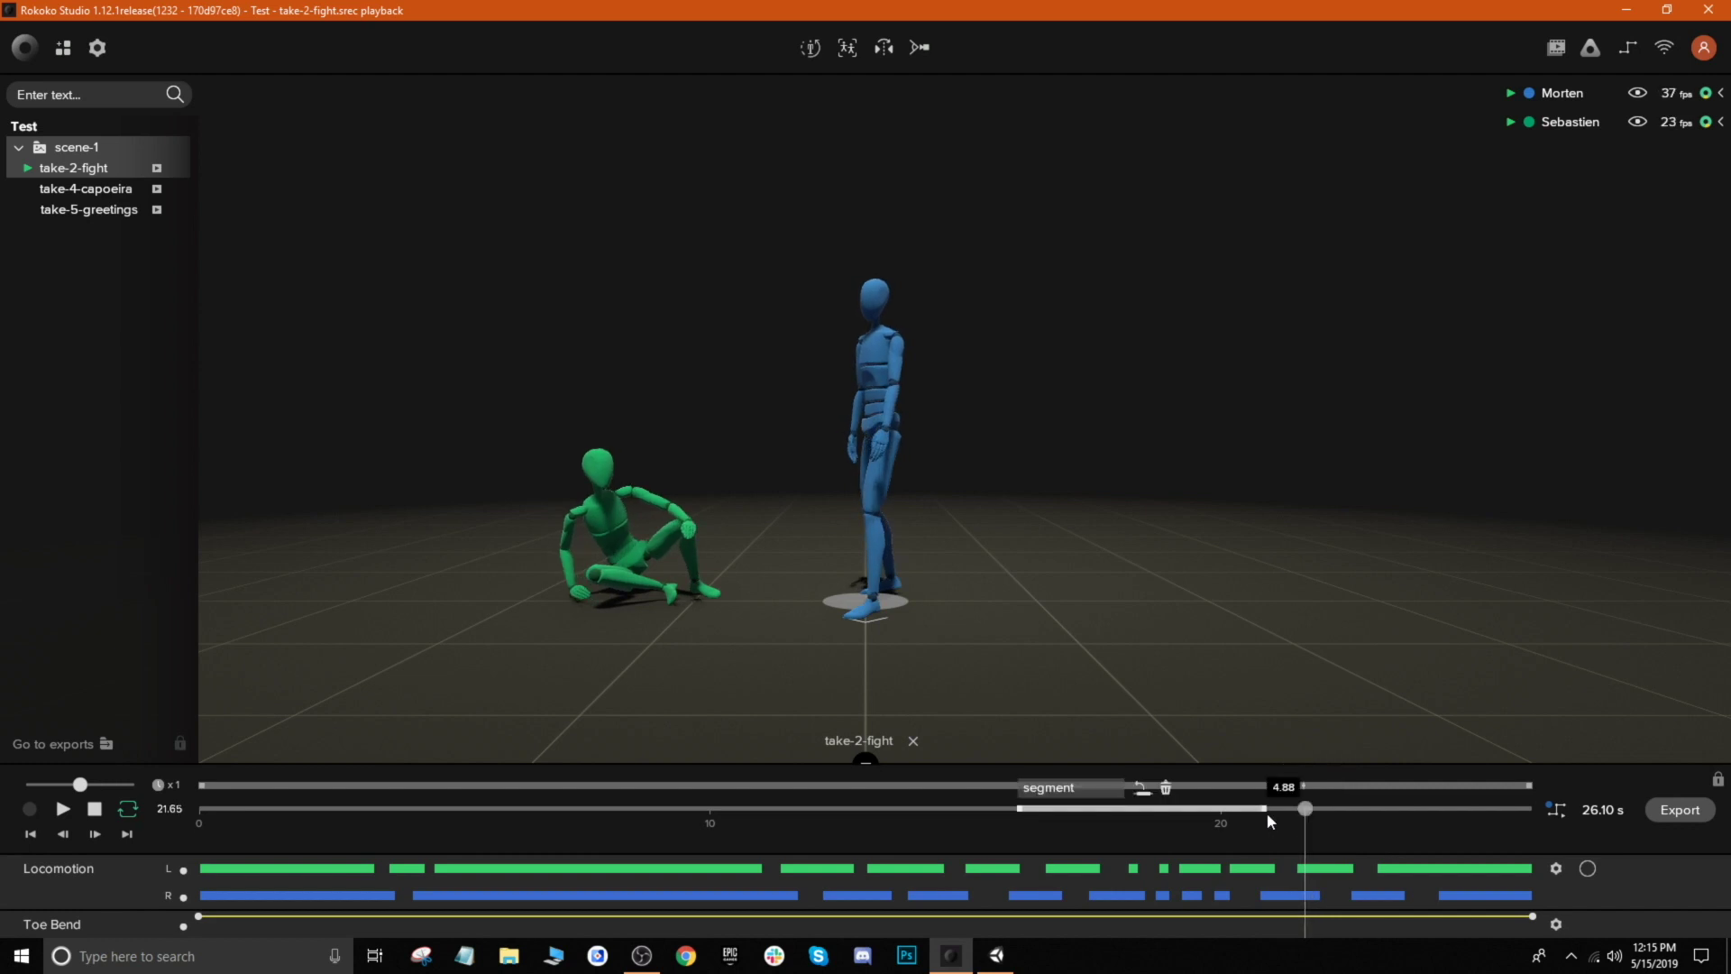
mouse_move(1267, 817)
mouse_down()
mouse_move(1316, 819)
mouse_move(1028, 815)
mouse_move(1311, 810)
mouse_move(1028, 811)
mouse_move(1309, 809)
mouse_move(1258, 808)
mouse_up()
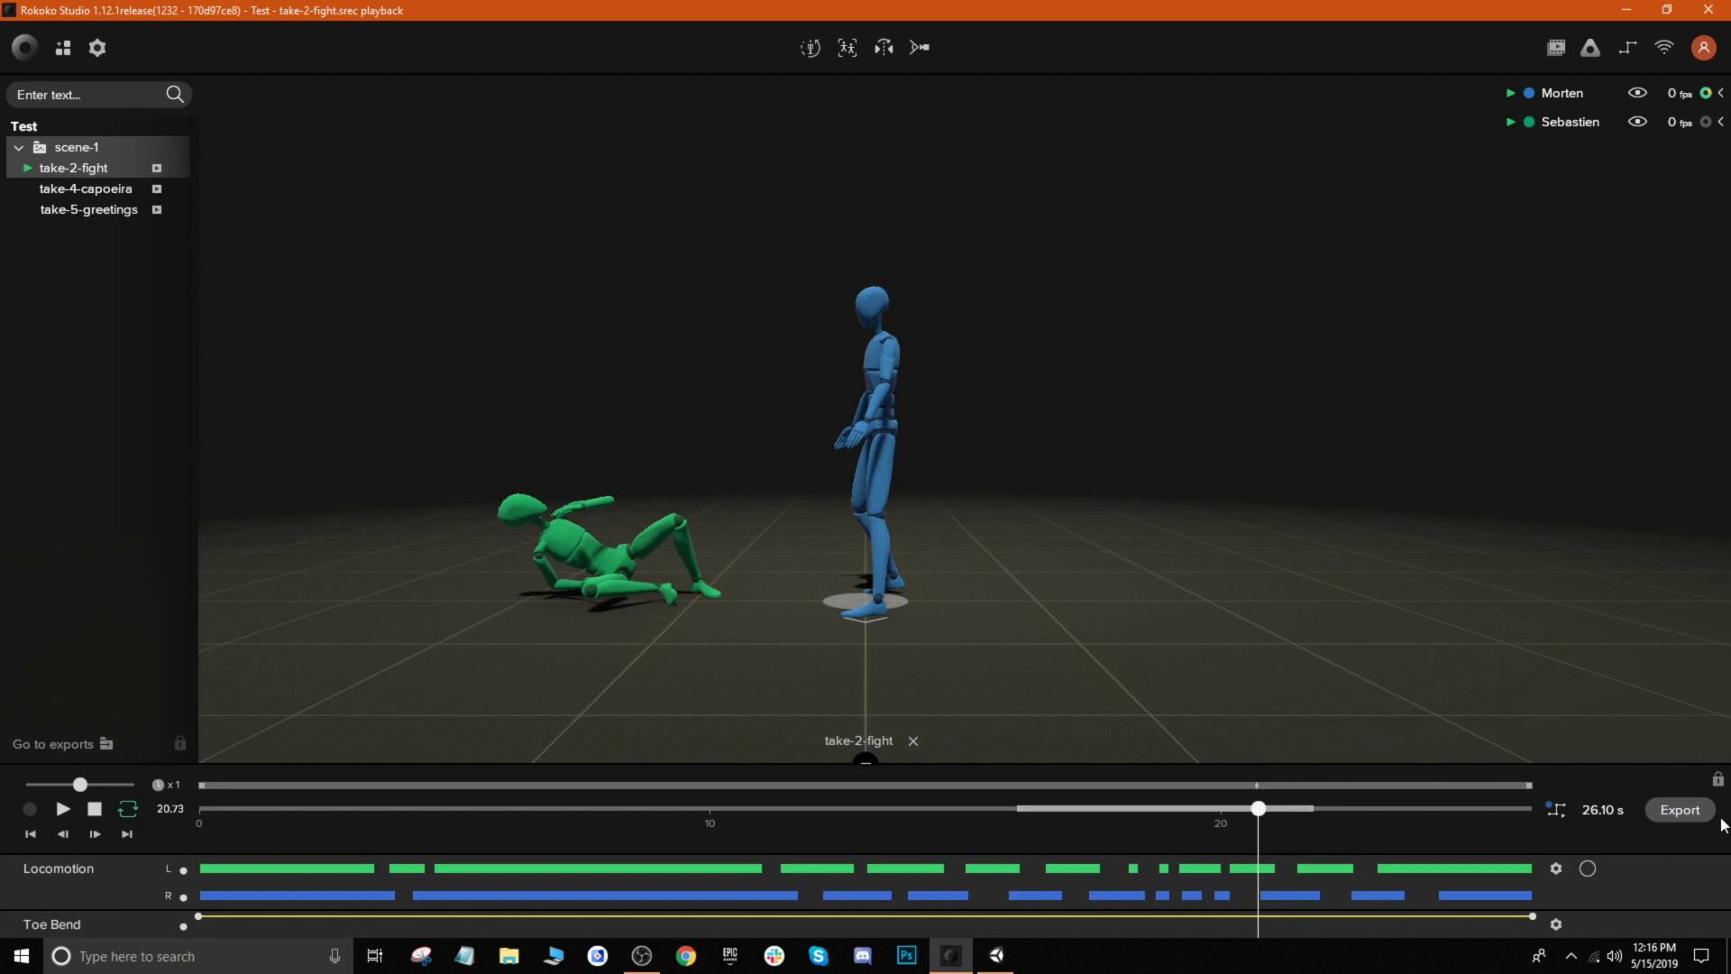
Export take-2-fight_segment as a binary FBX using the Mixamo skeleton
click(1679, 811)
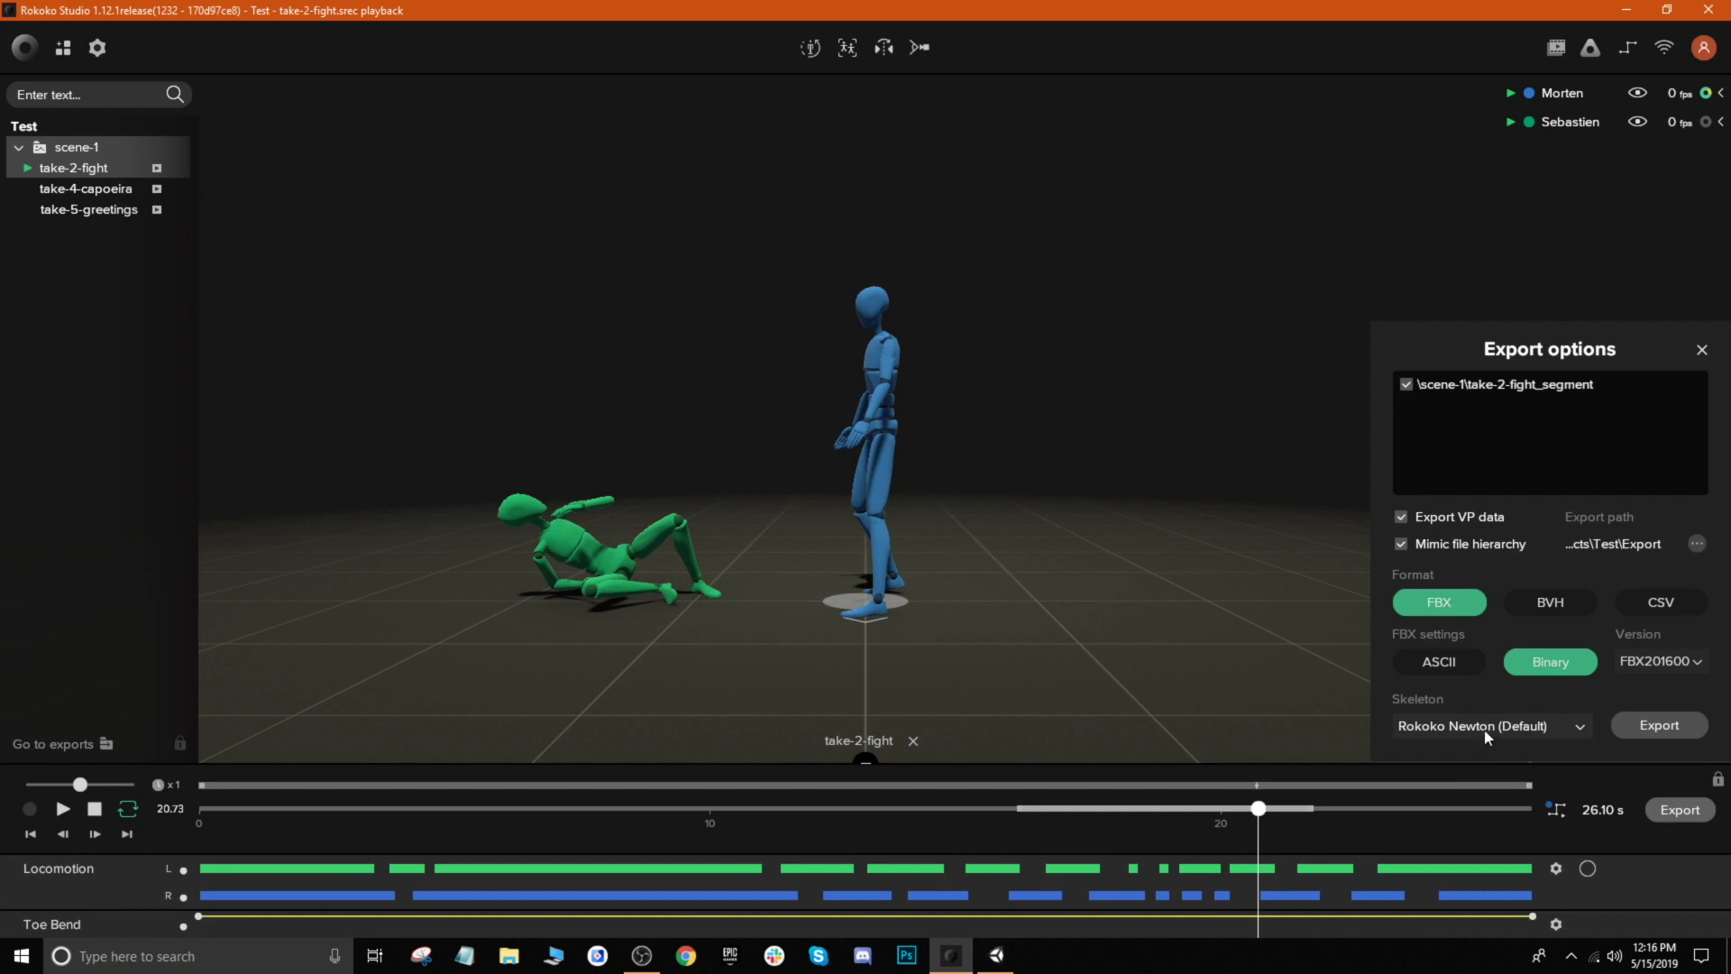
click(1565, 728)
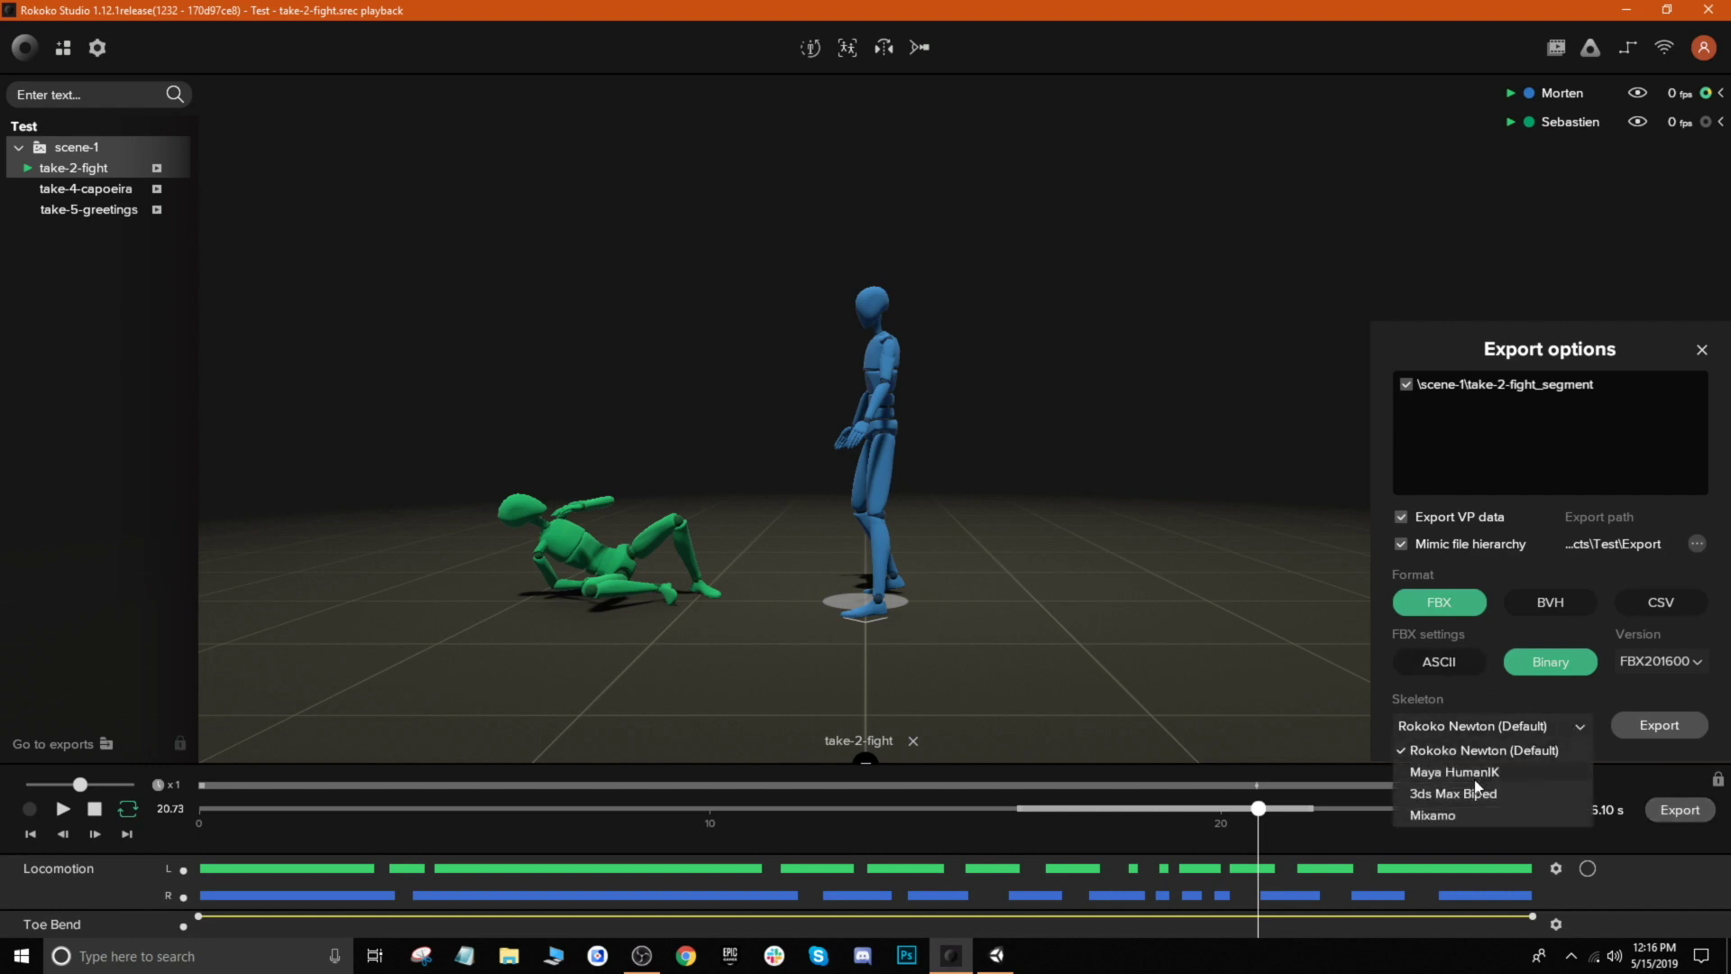
click(1435, 815)
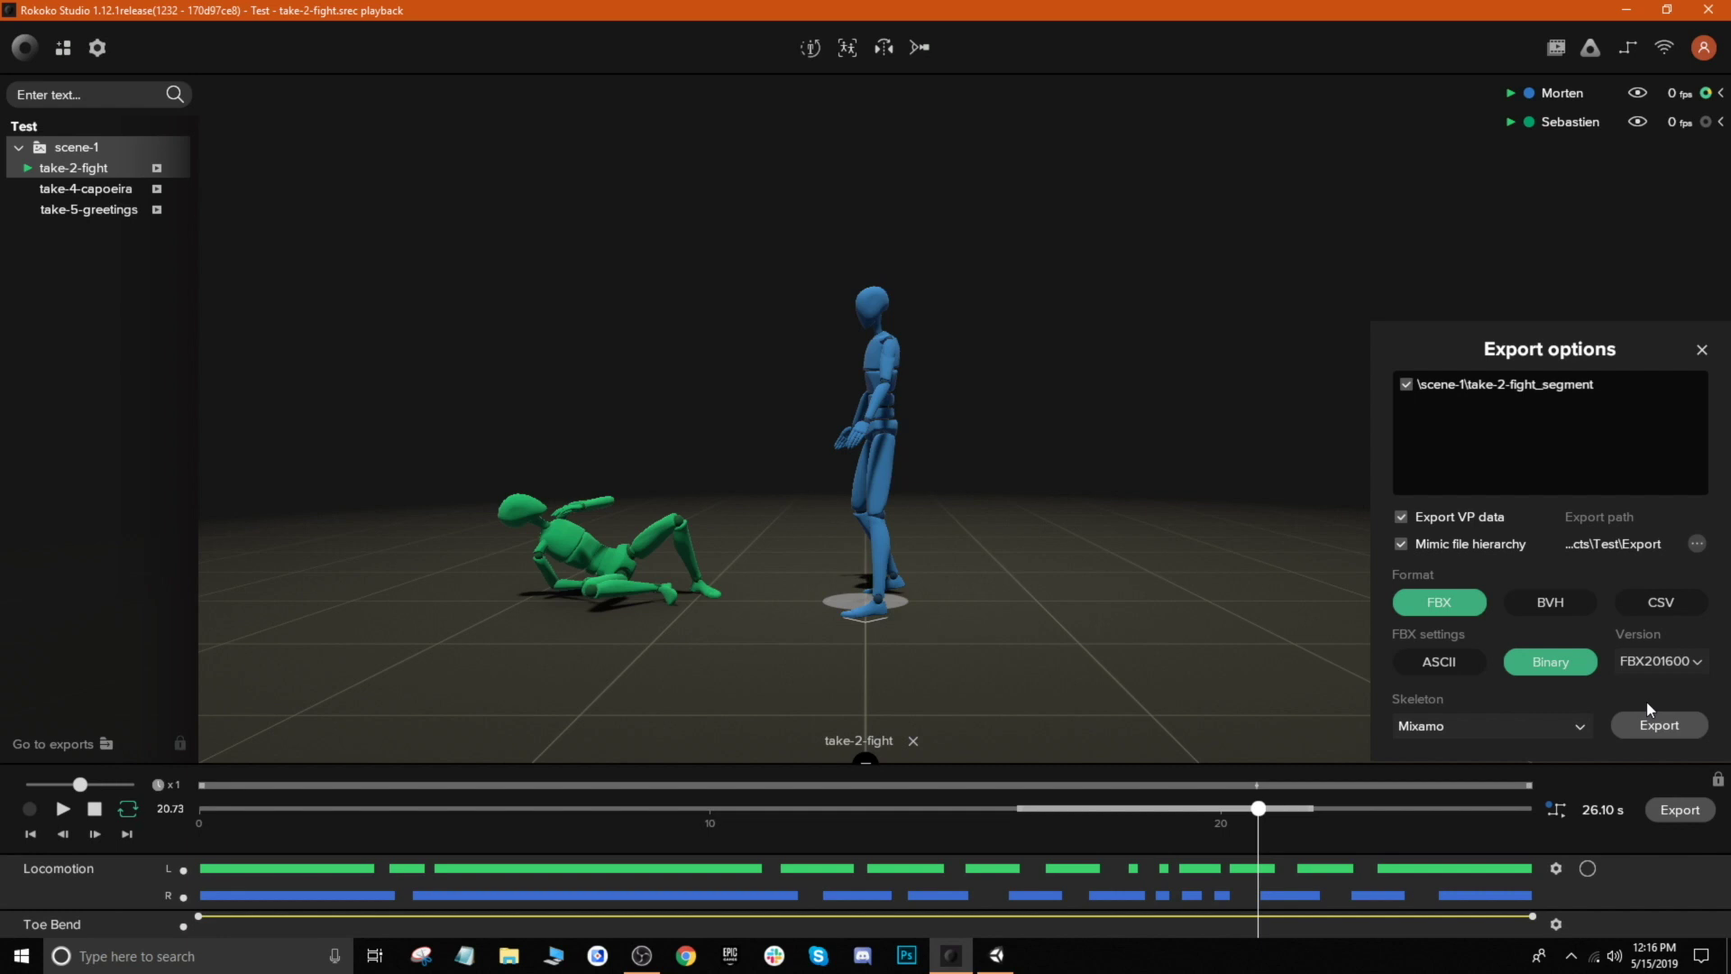
click(1641, 727)
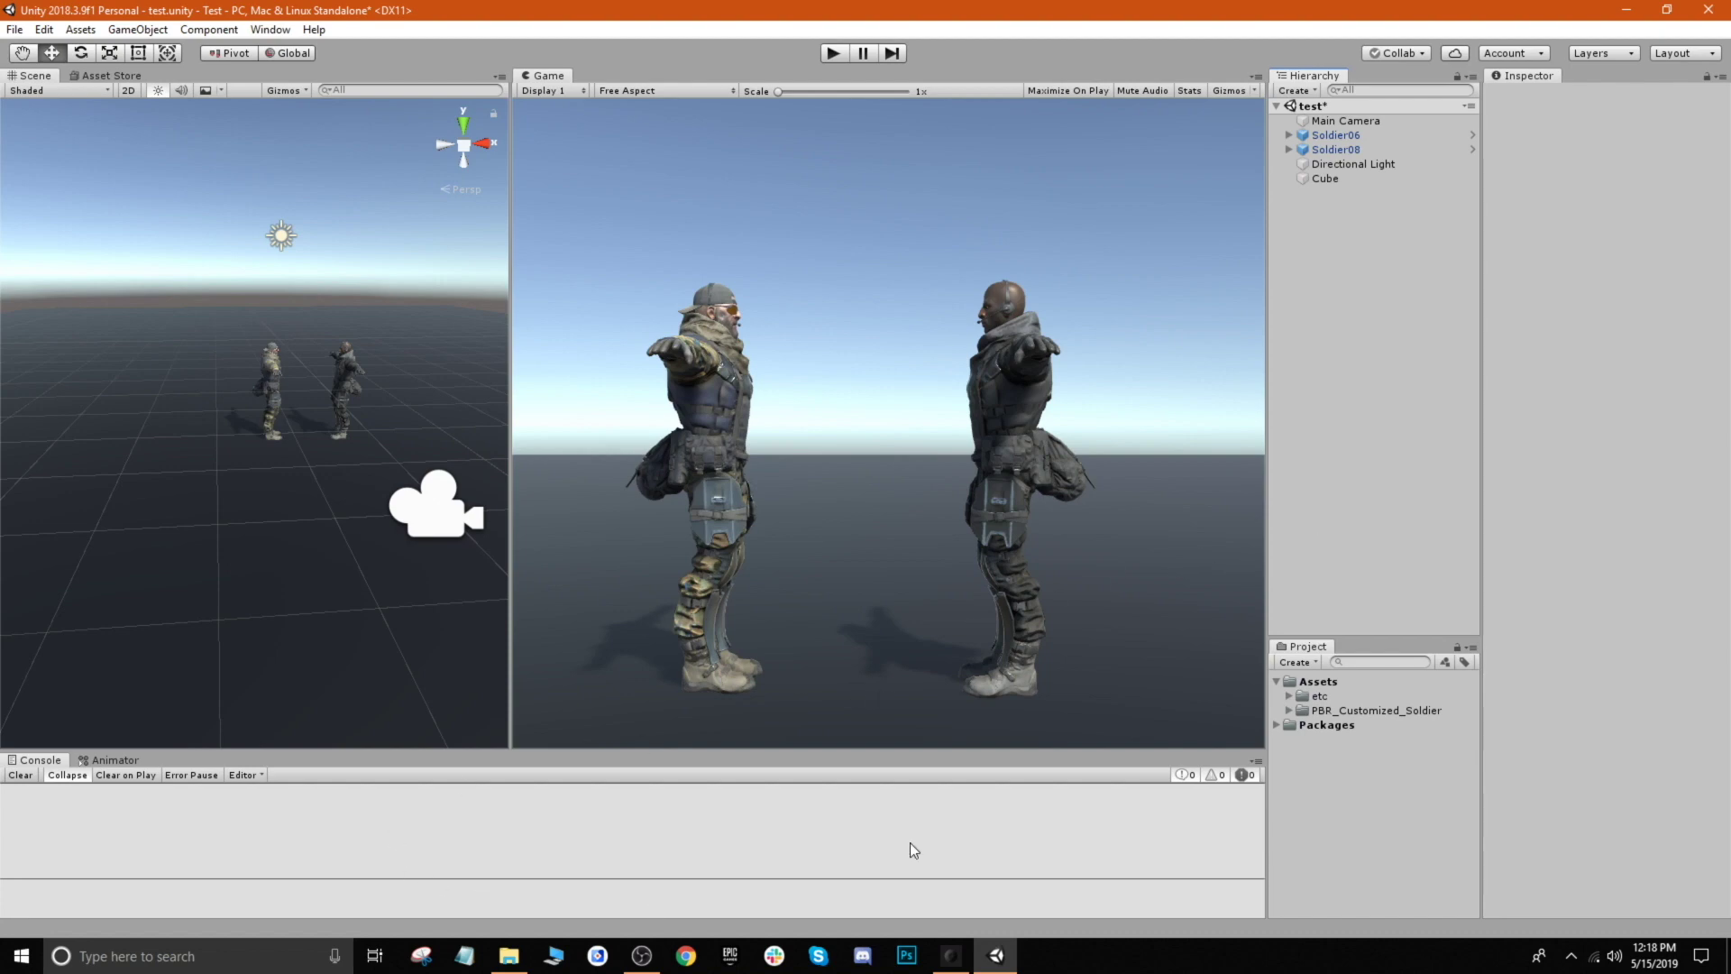
Switch from Unity to Rokoko Studio, go to its export folder, and open scene-1 with Unity behind it
click(950, 955)
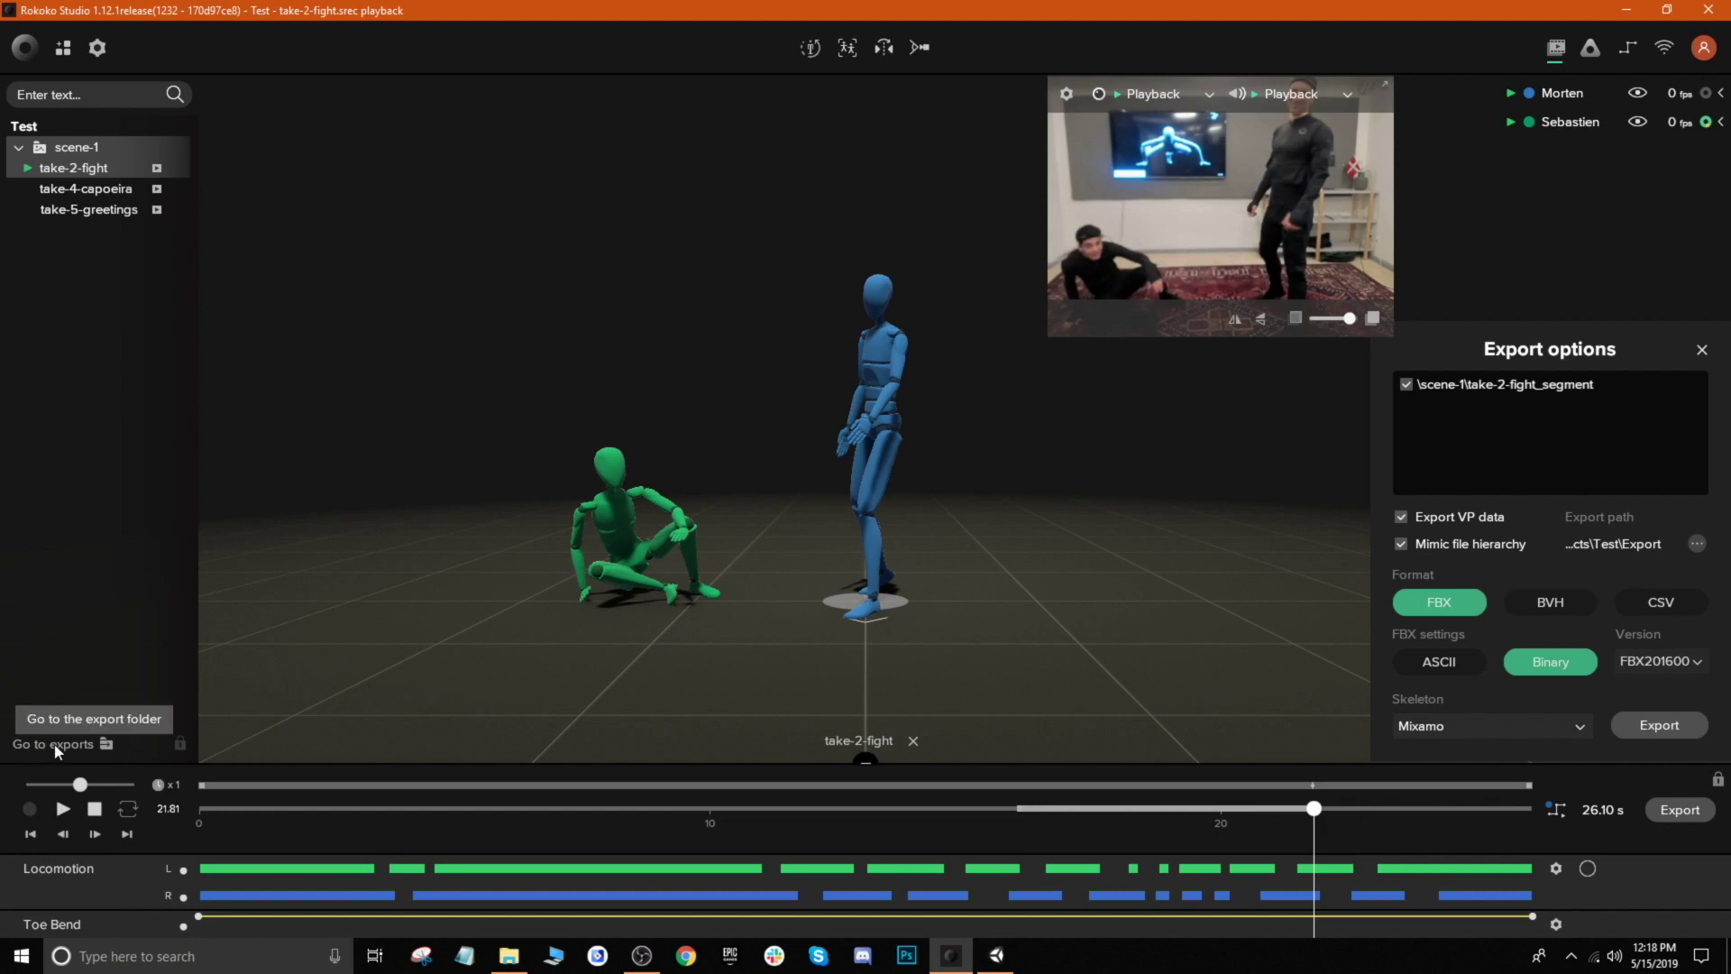
click(77, 747)
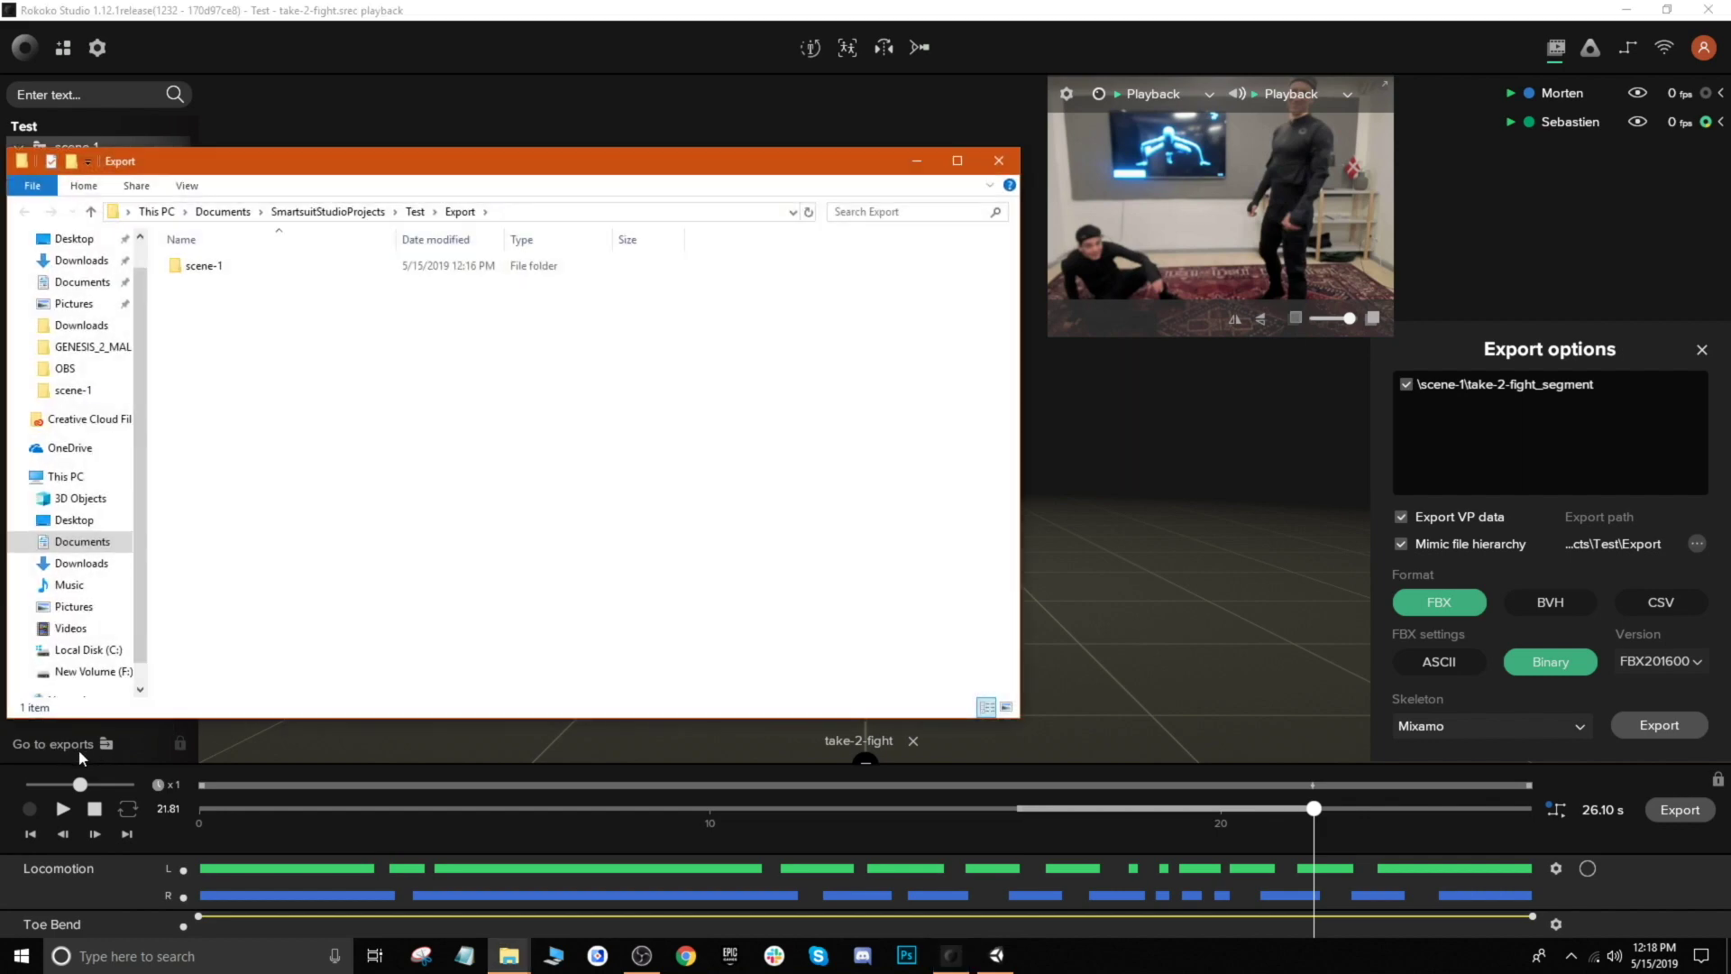
click(1625, 9)
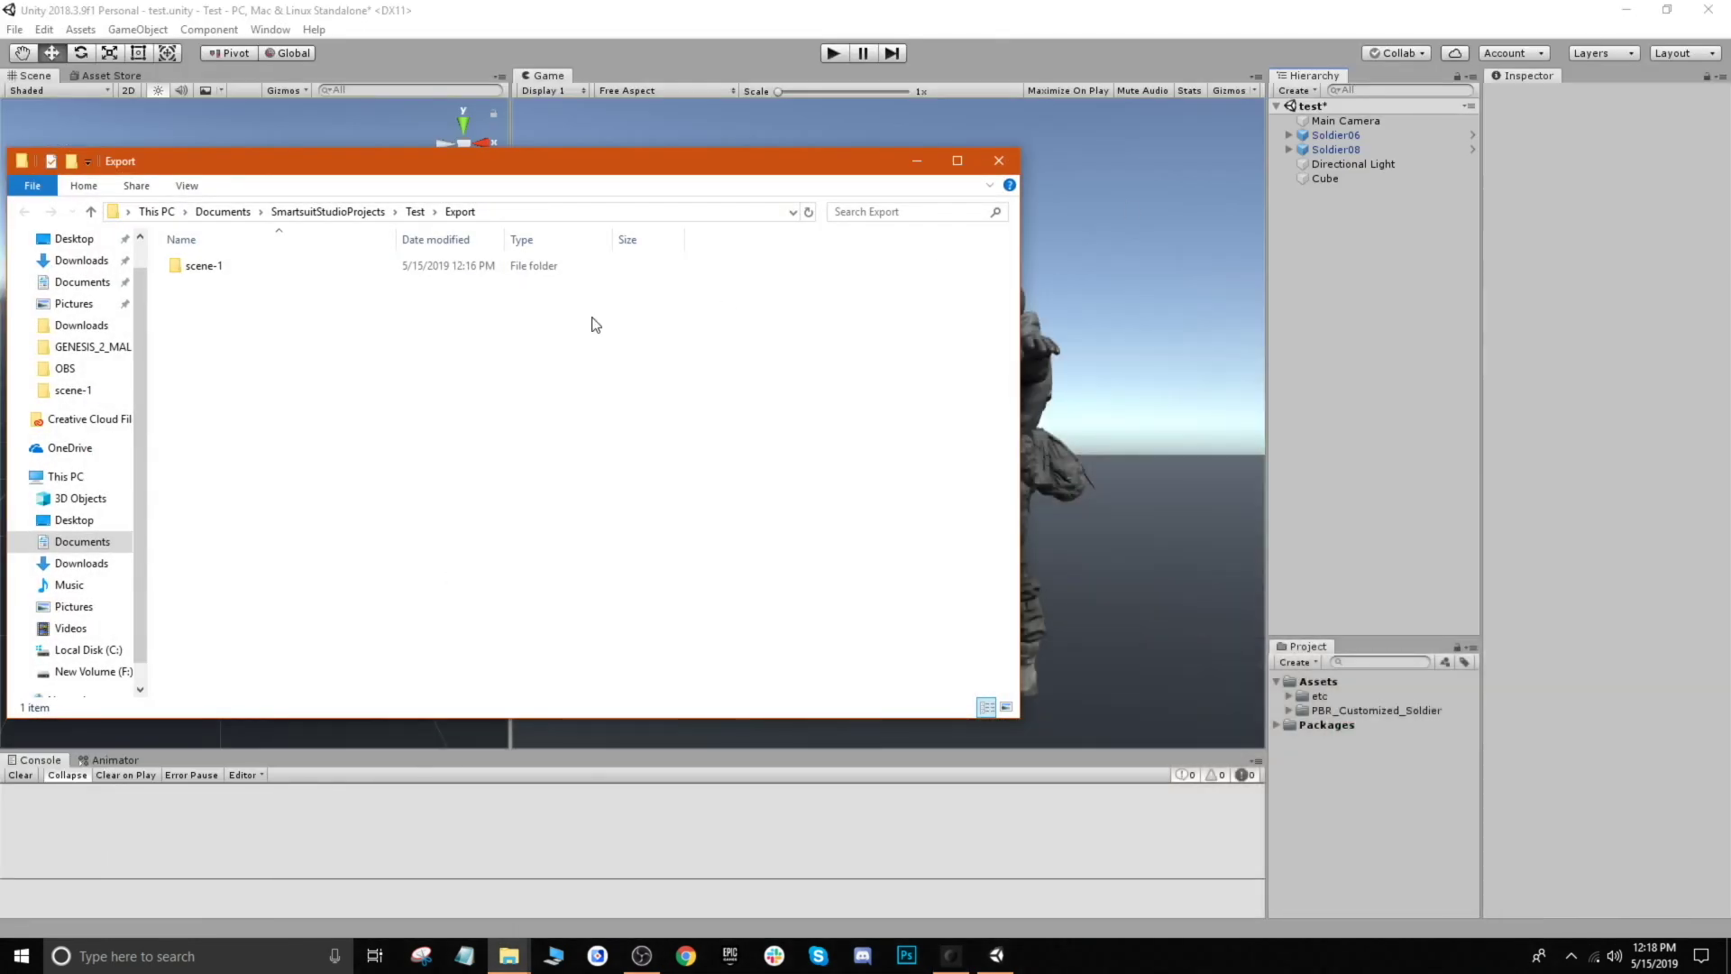
double_click(225, 266)
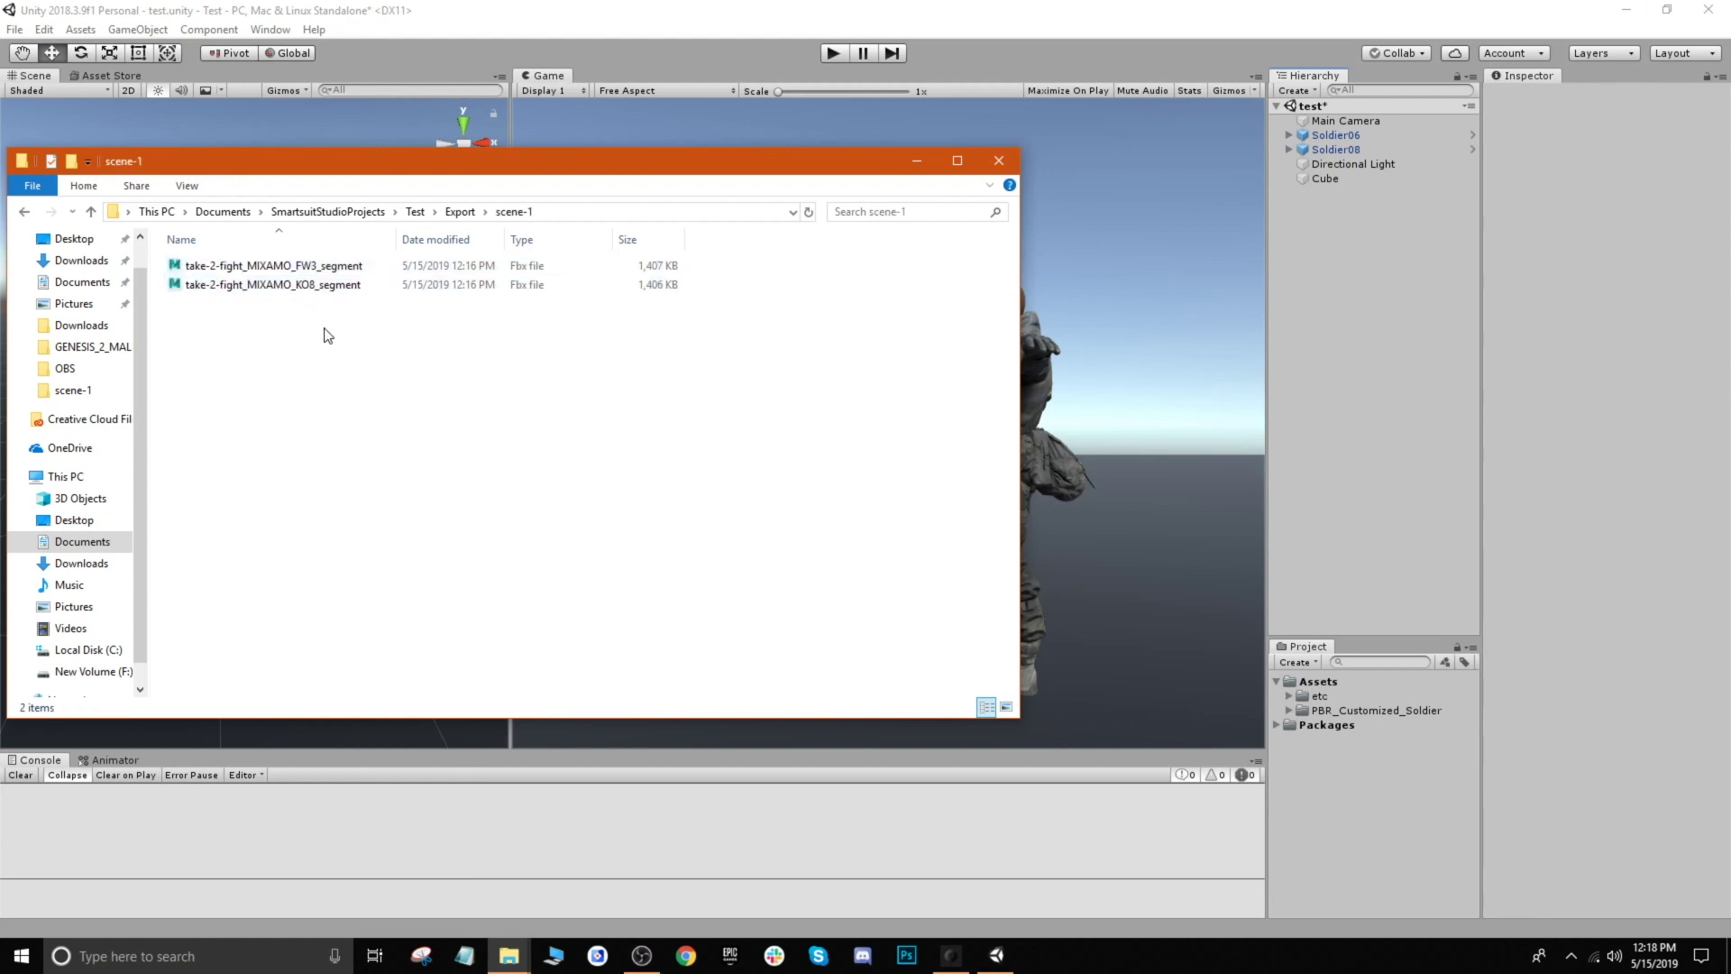
Import both take-2-fight MIXAMO segment FBX files into the Unity project's Assets folder
click(345, 270)
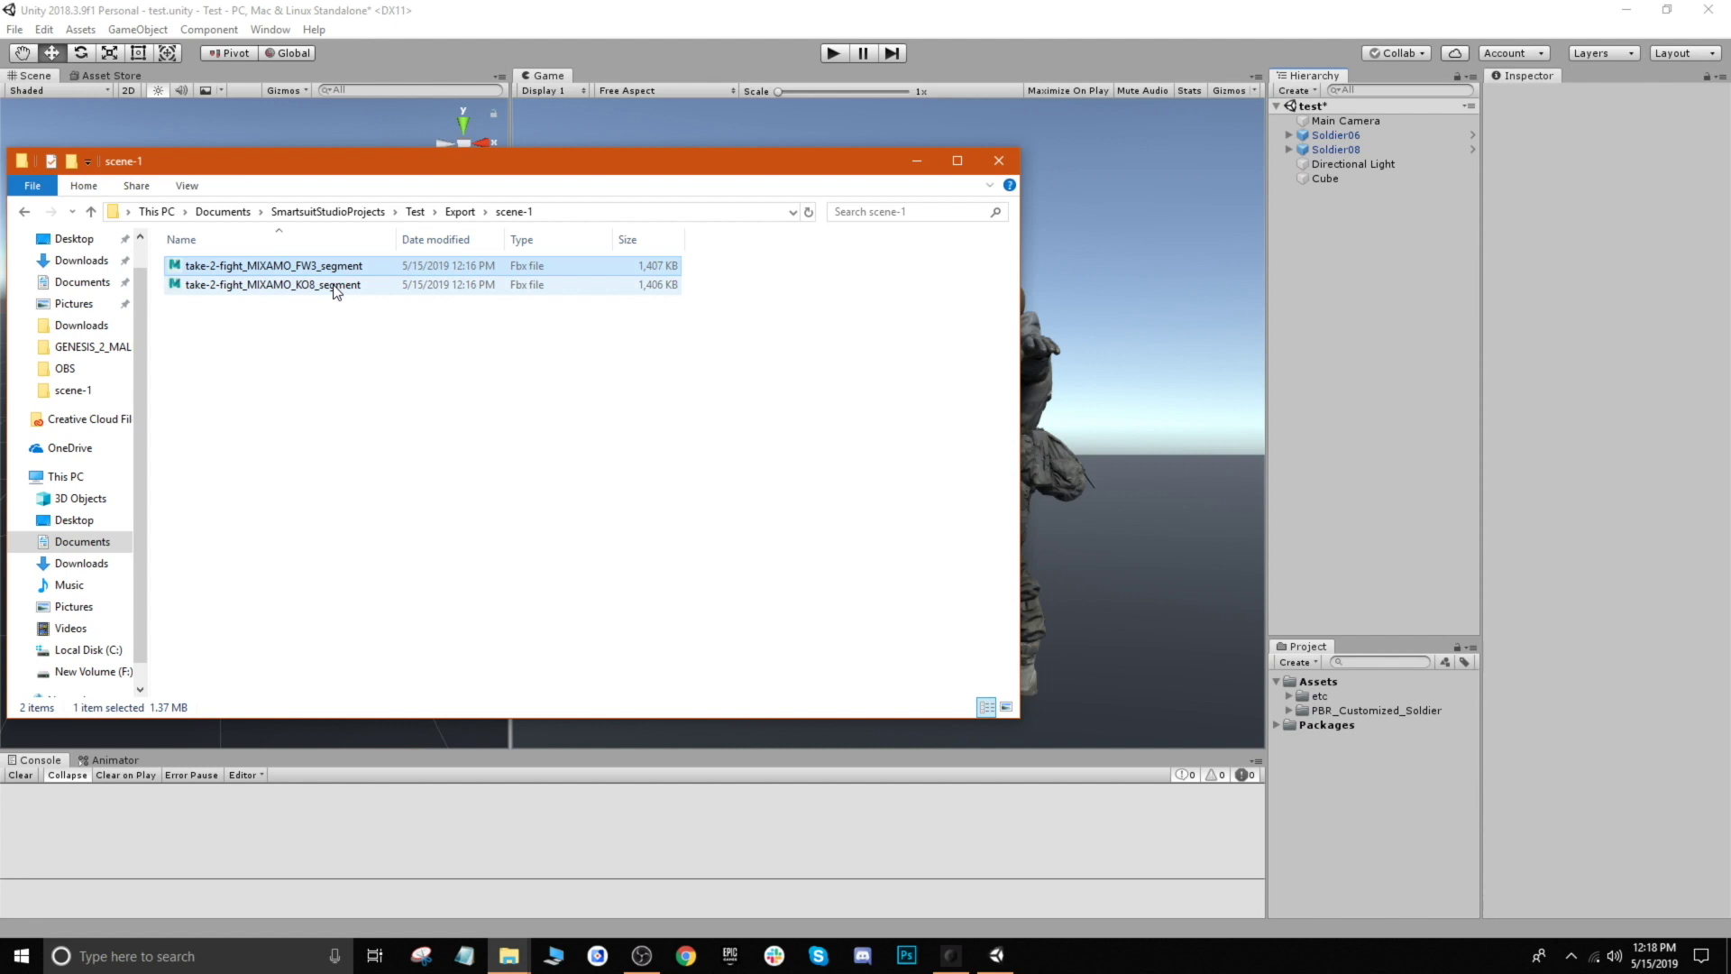
shift+click(335, 285)
drag(333, 278, 1335, 685)
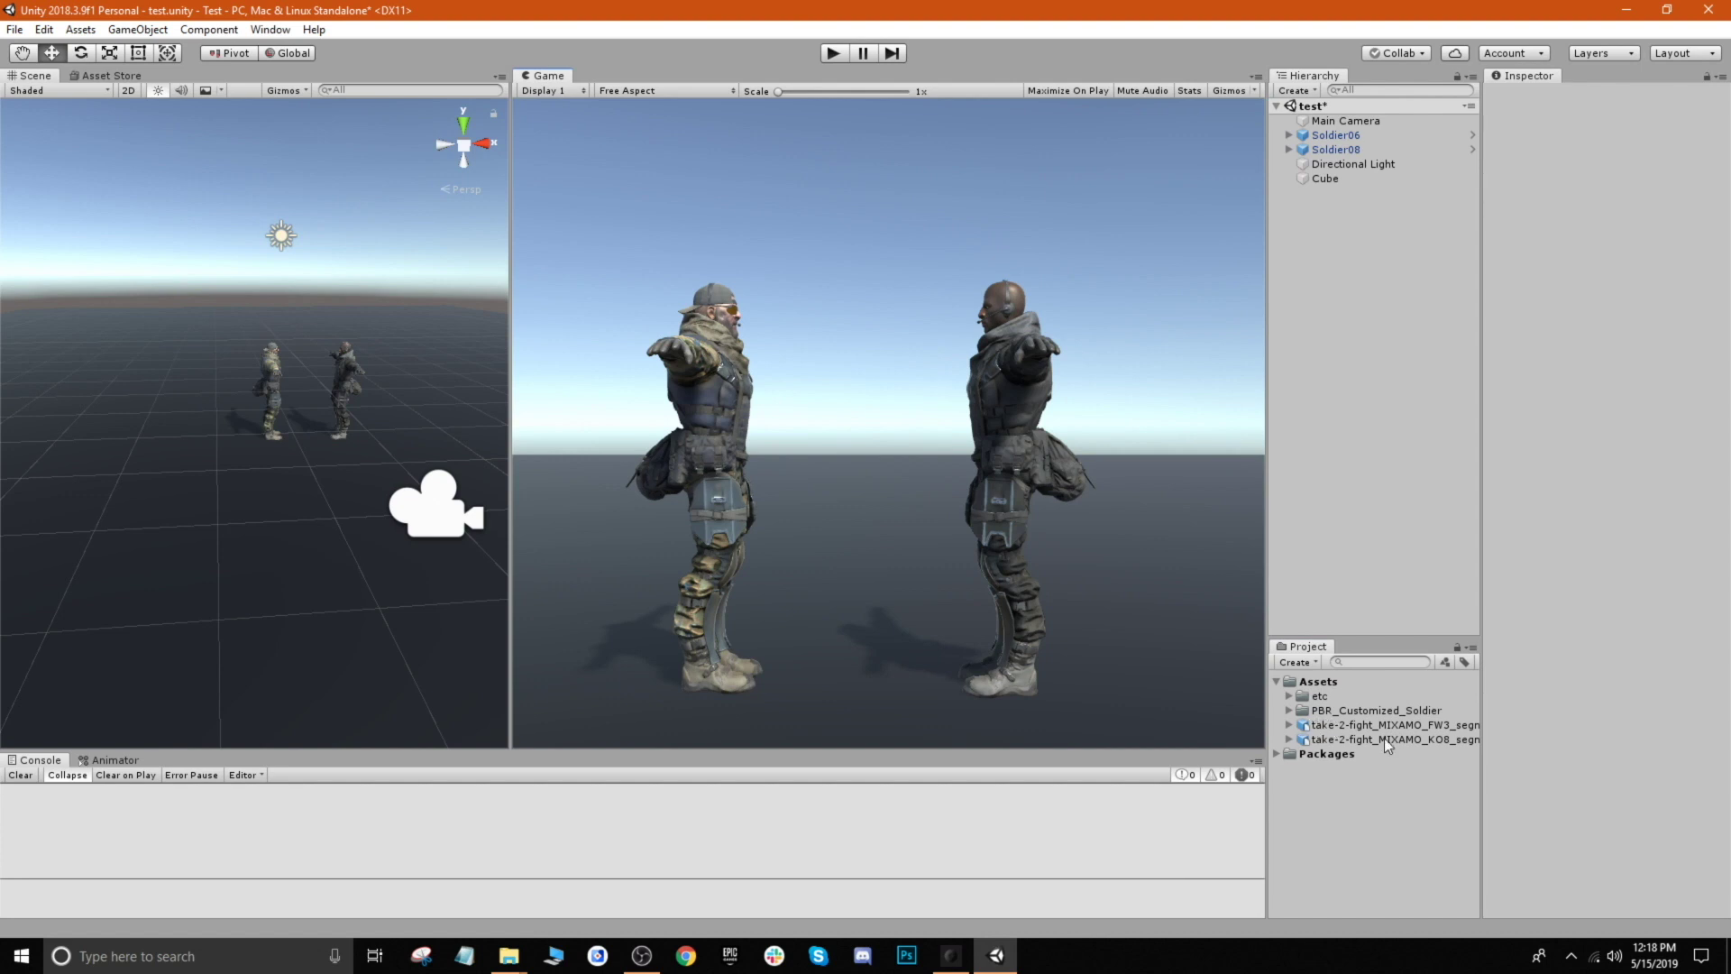
Set the rig animation type of take-2-fight_MIXAMO_FW3_segment to Humanoid and apply it
click(1399, 731)
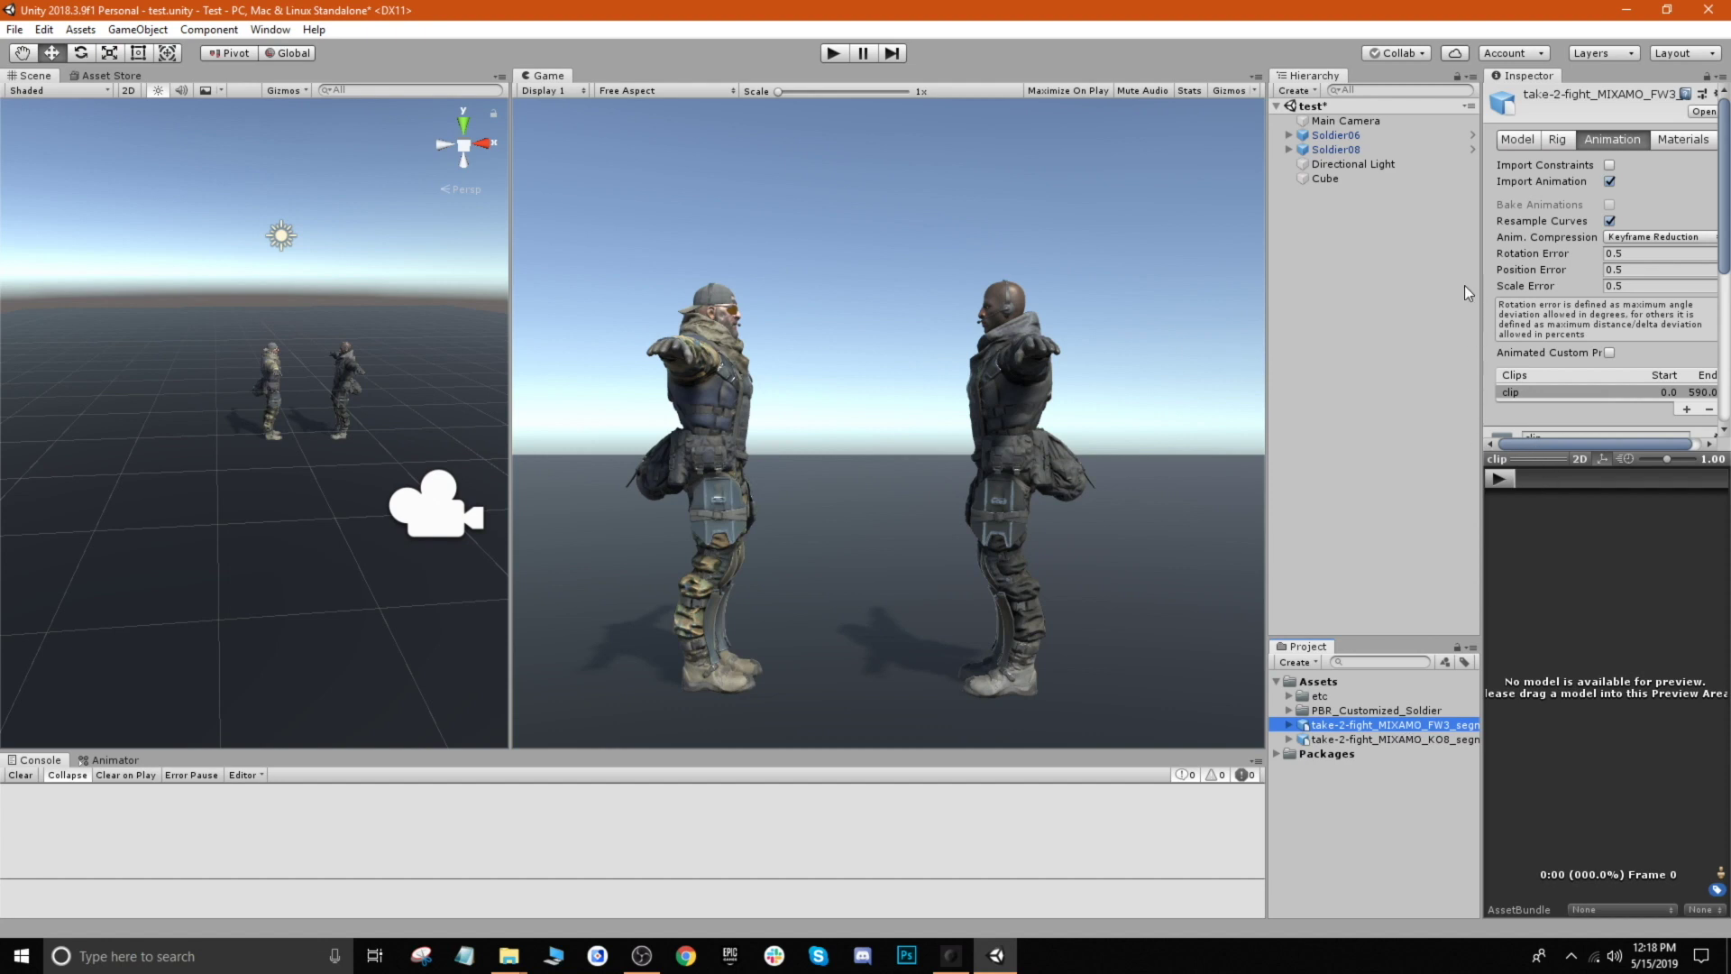
click(1559, 140)
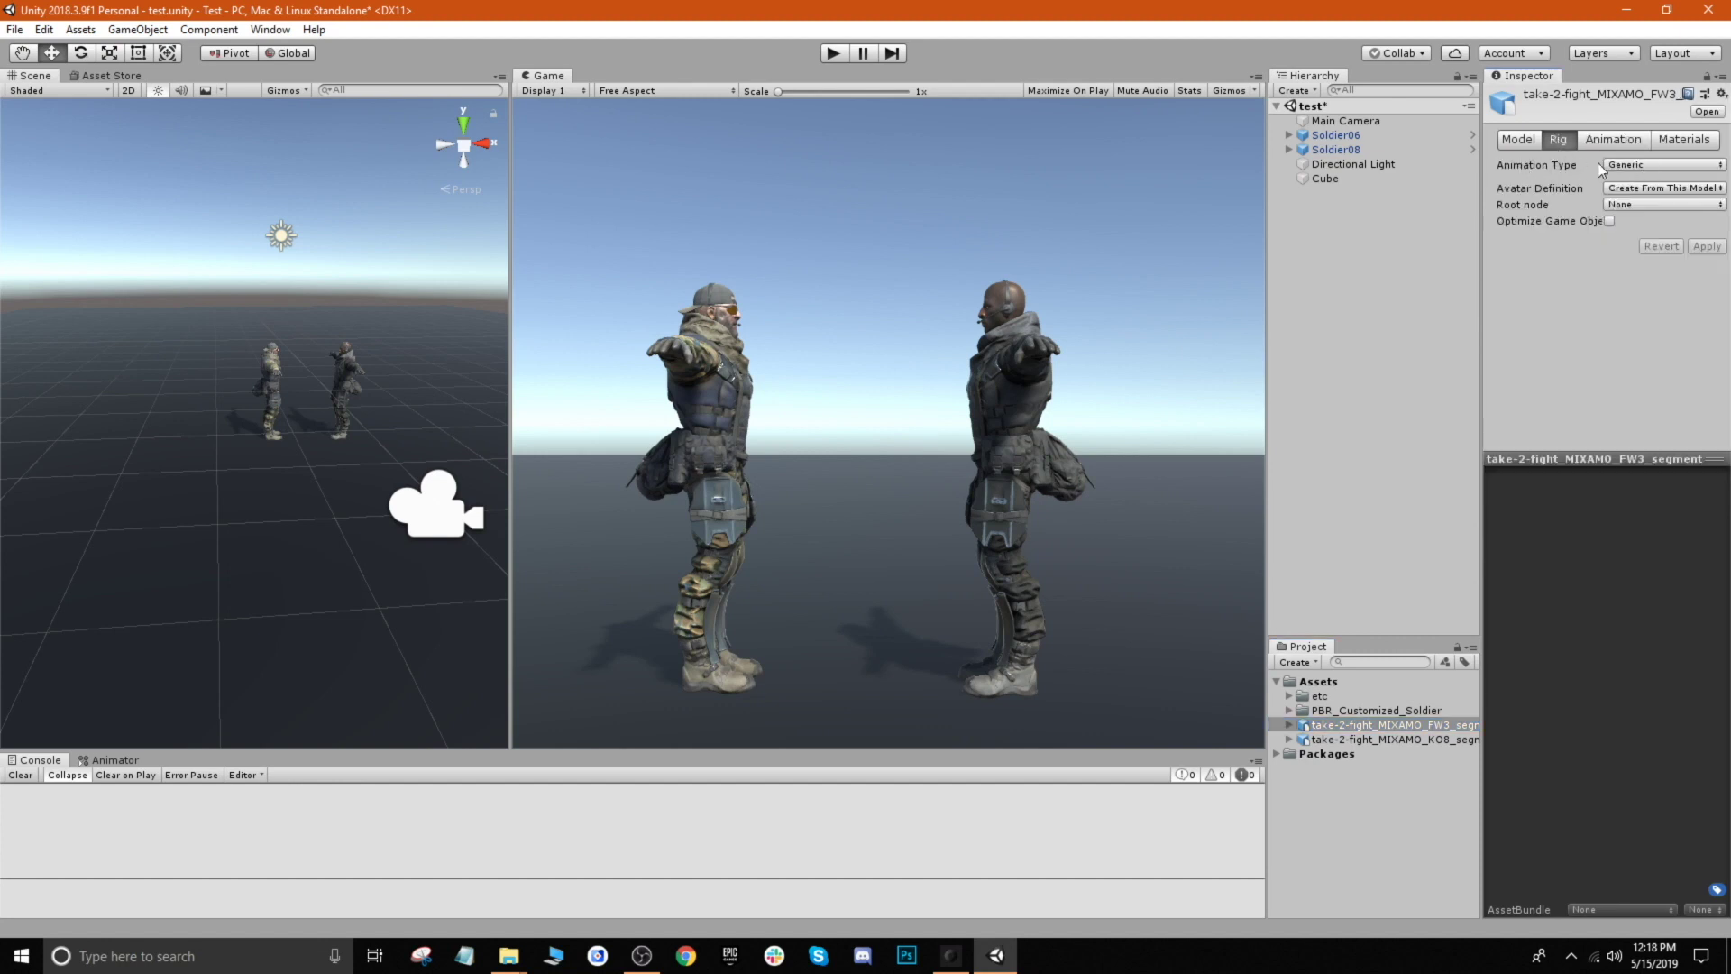
click(1647, 164)
click(1658, 245)
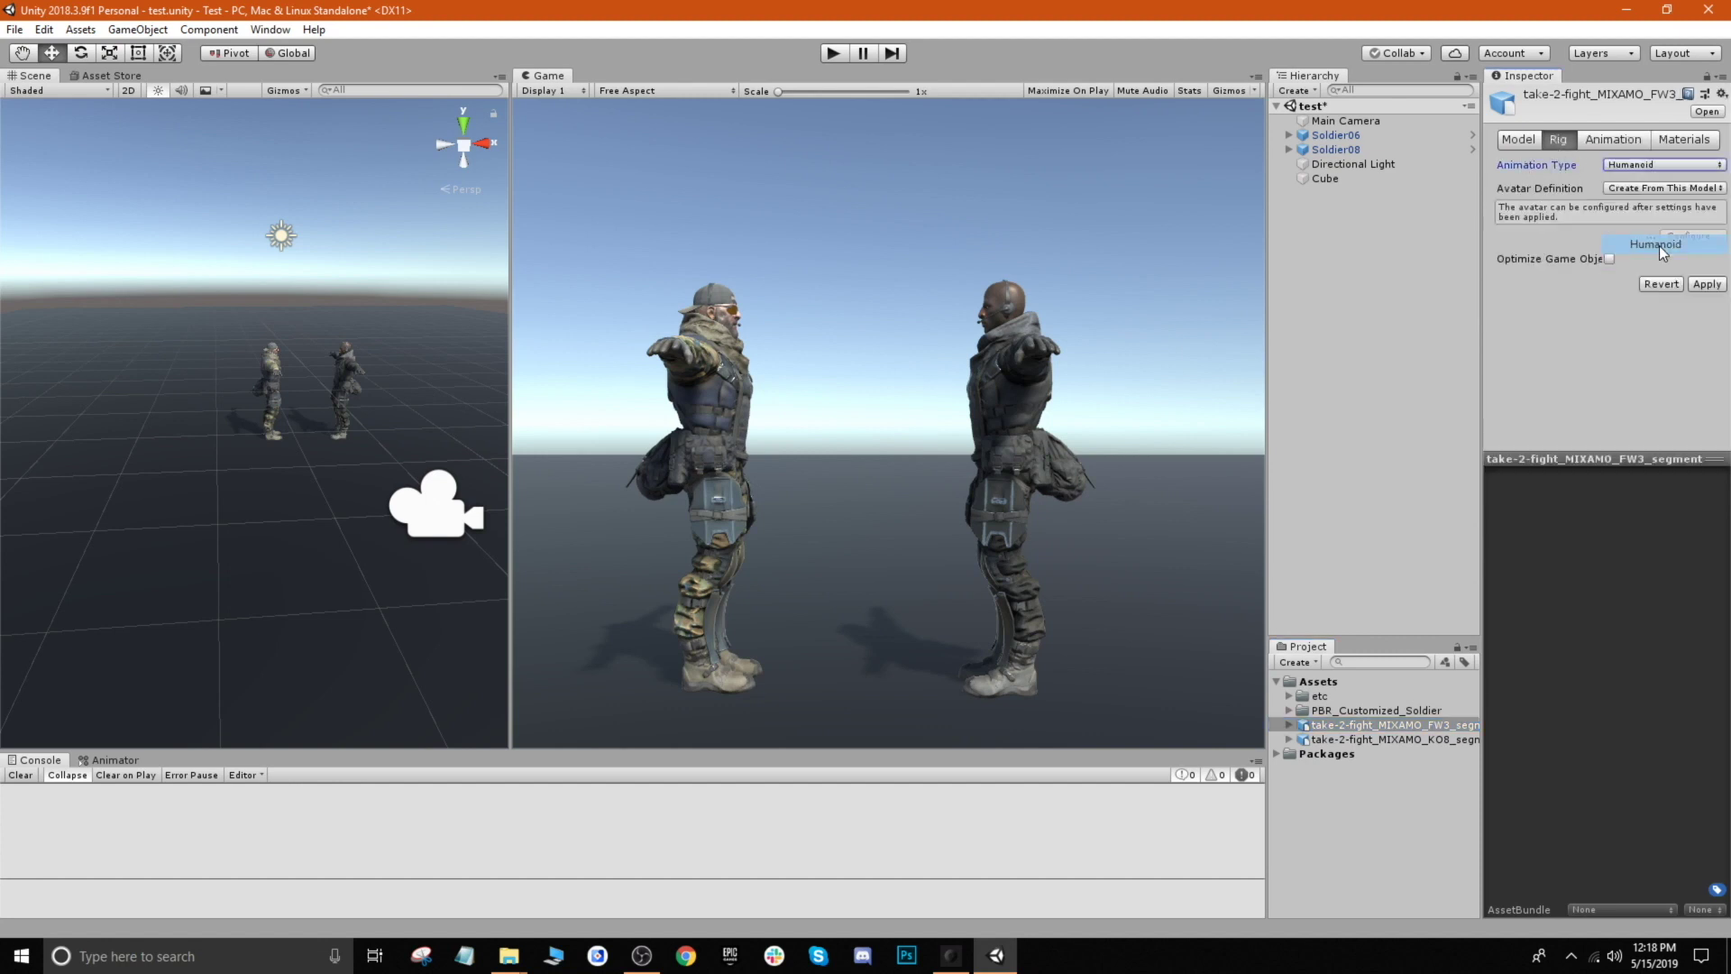
click(1709, 284)
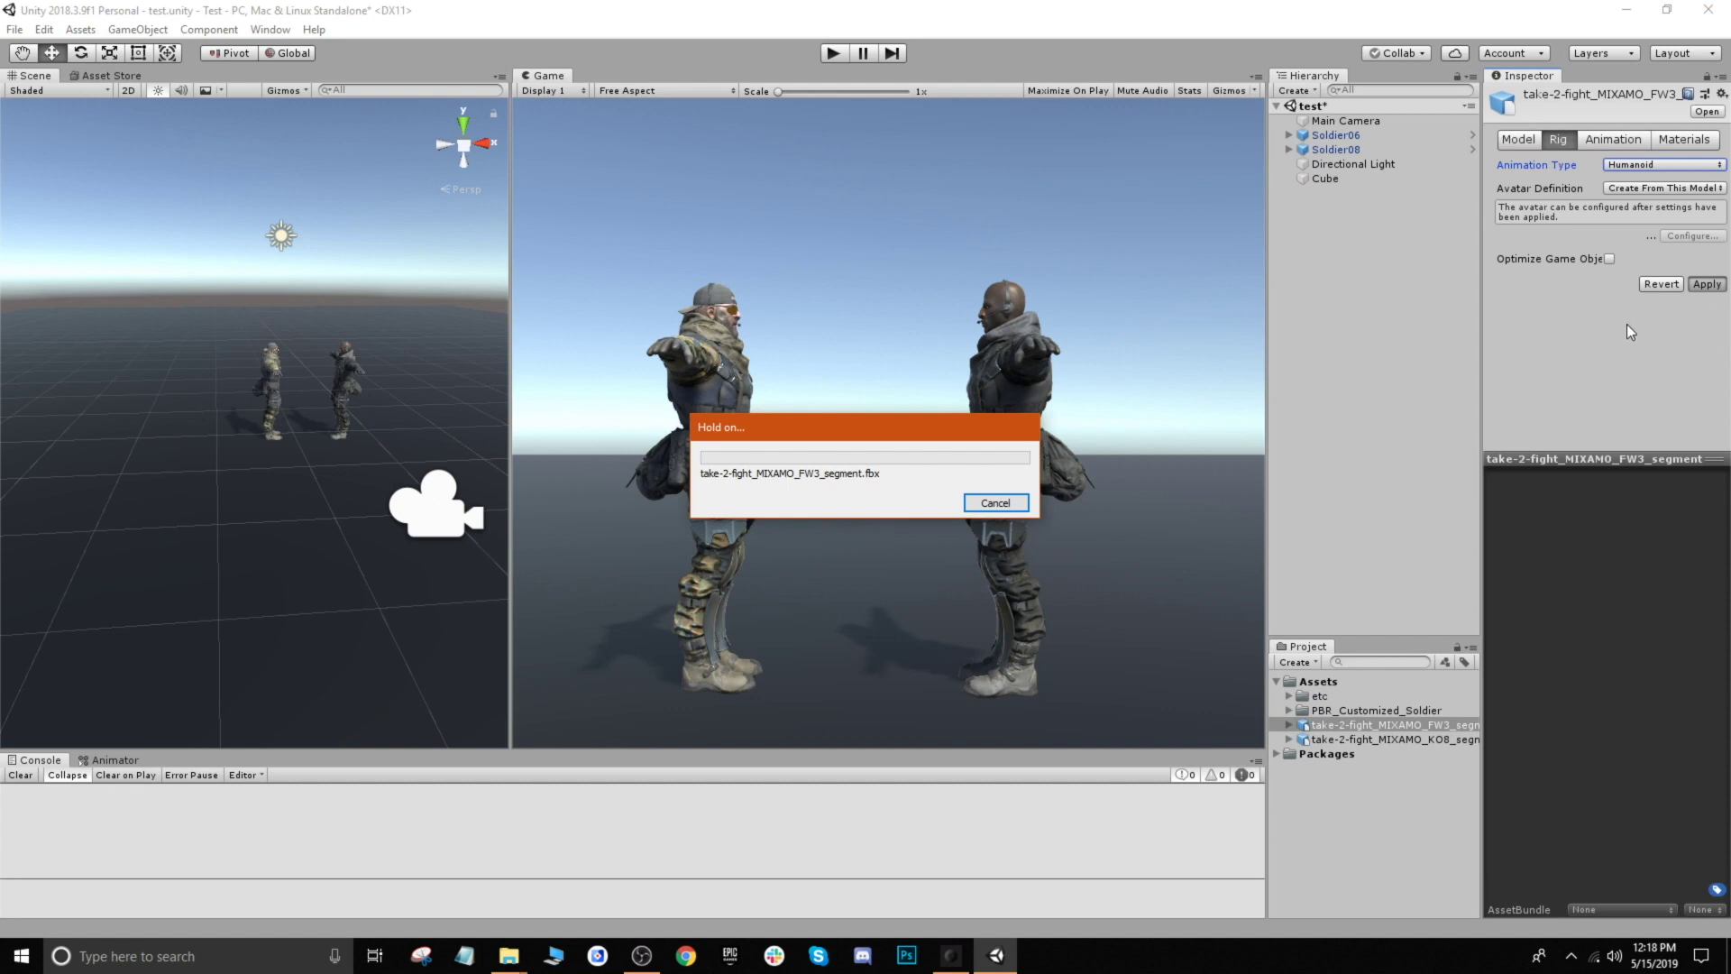
Set the rig animation type of take-2-fight_MIXAMO_KO8_segment to Humanoid and apply it
click(1372, 739)
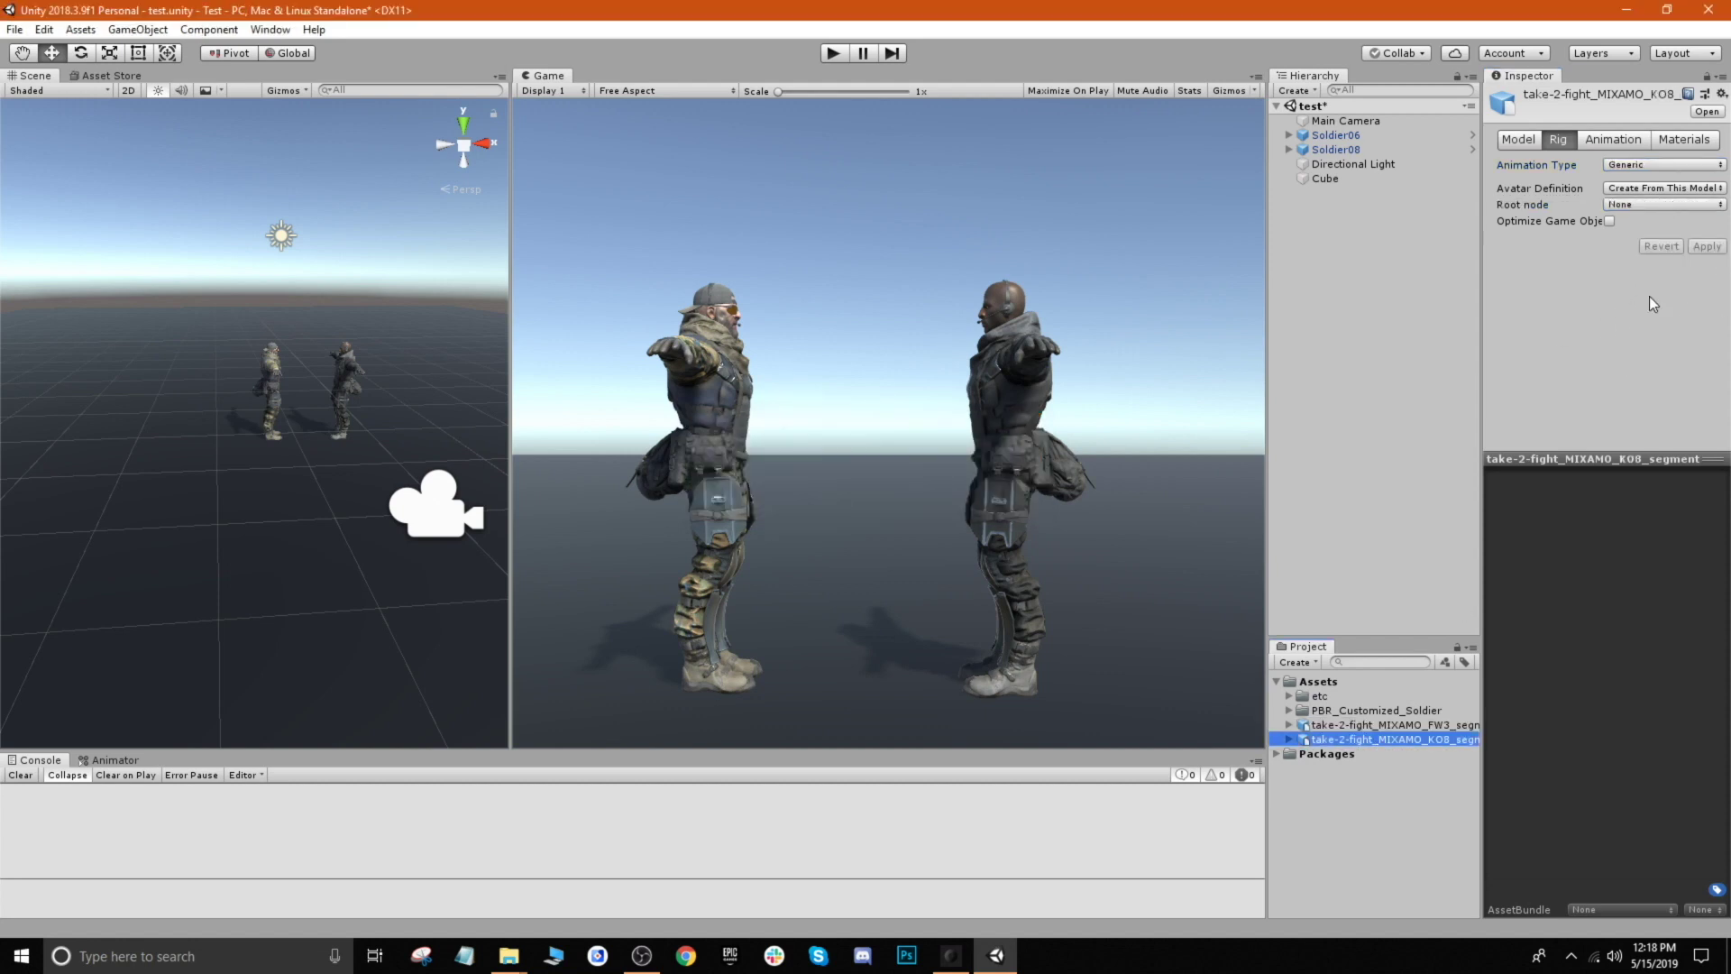
click(1635, 165)
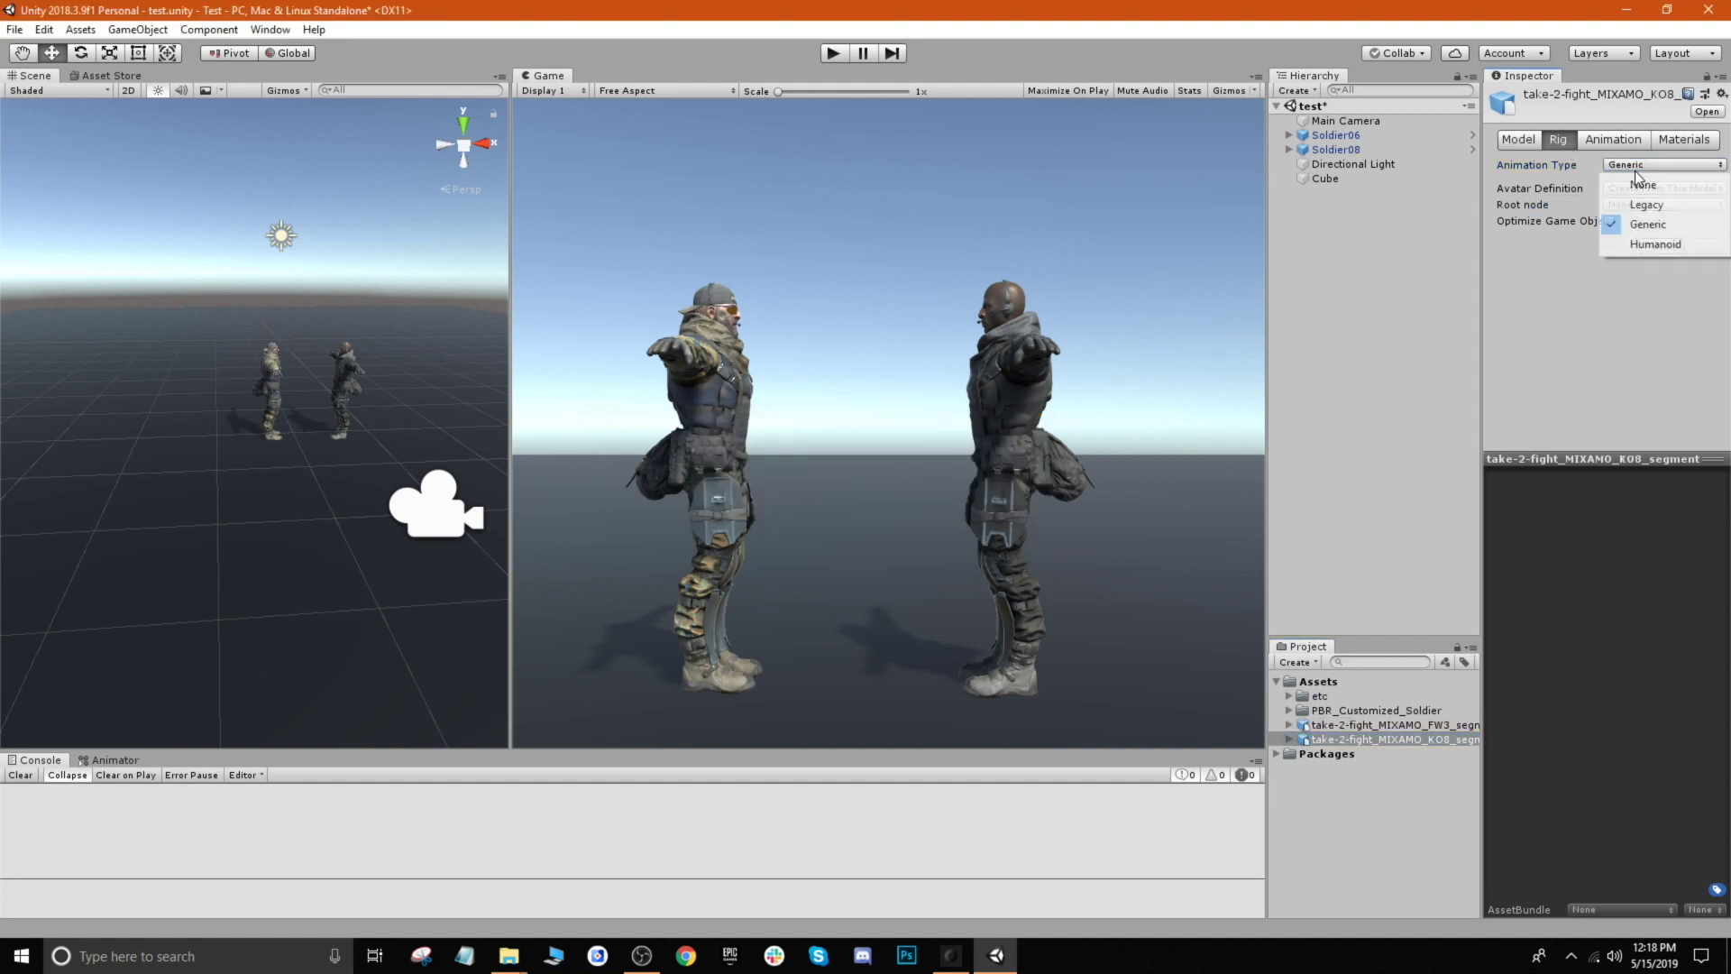
click(1639, 247)
click(1698, 282)
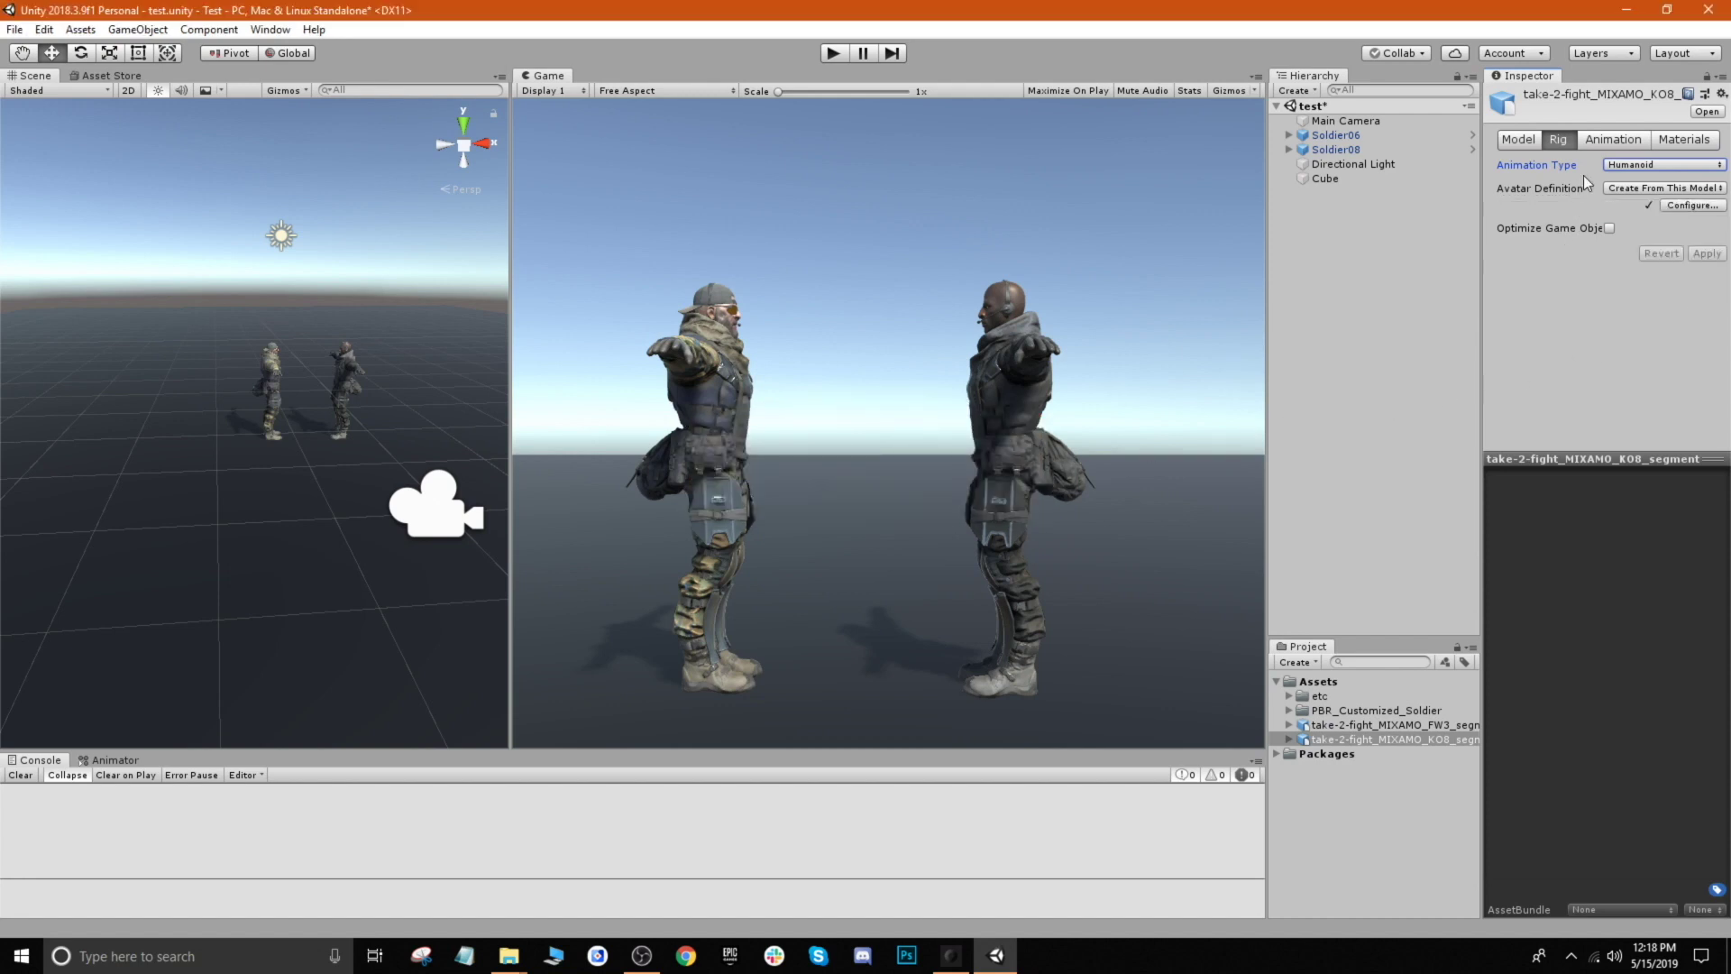
Preview the animation clip of the KO8 segment on the humanoid model
click(1600, 140)
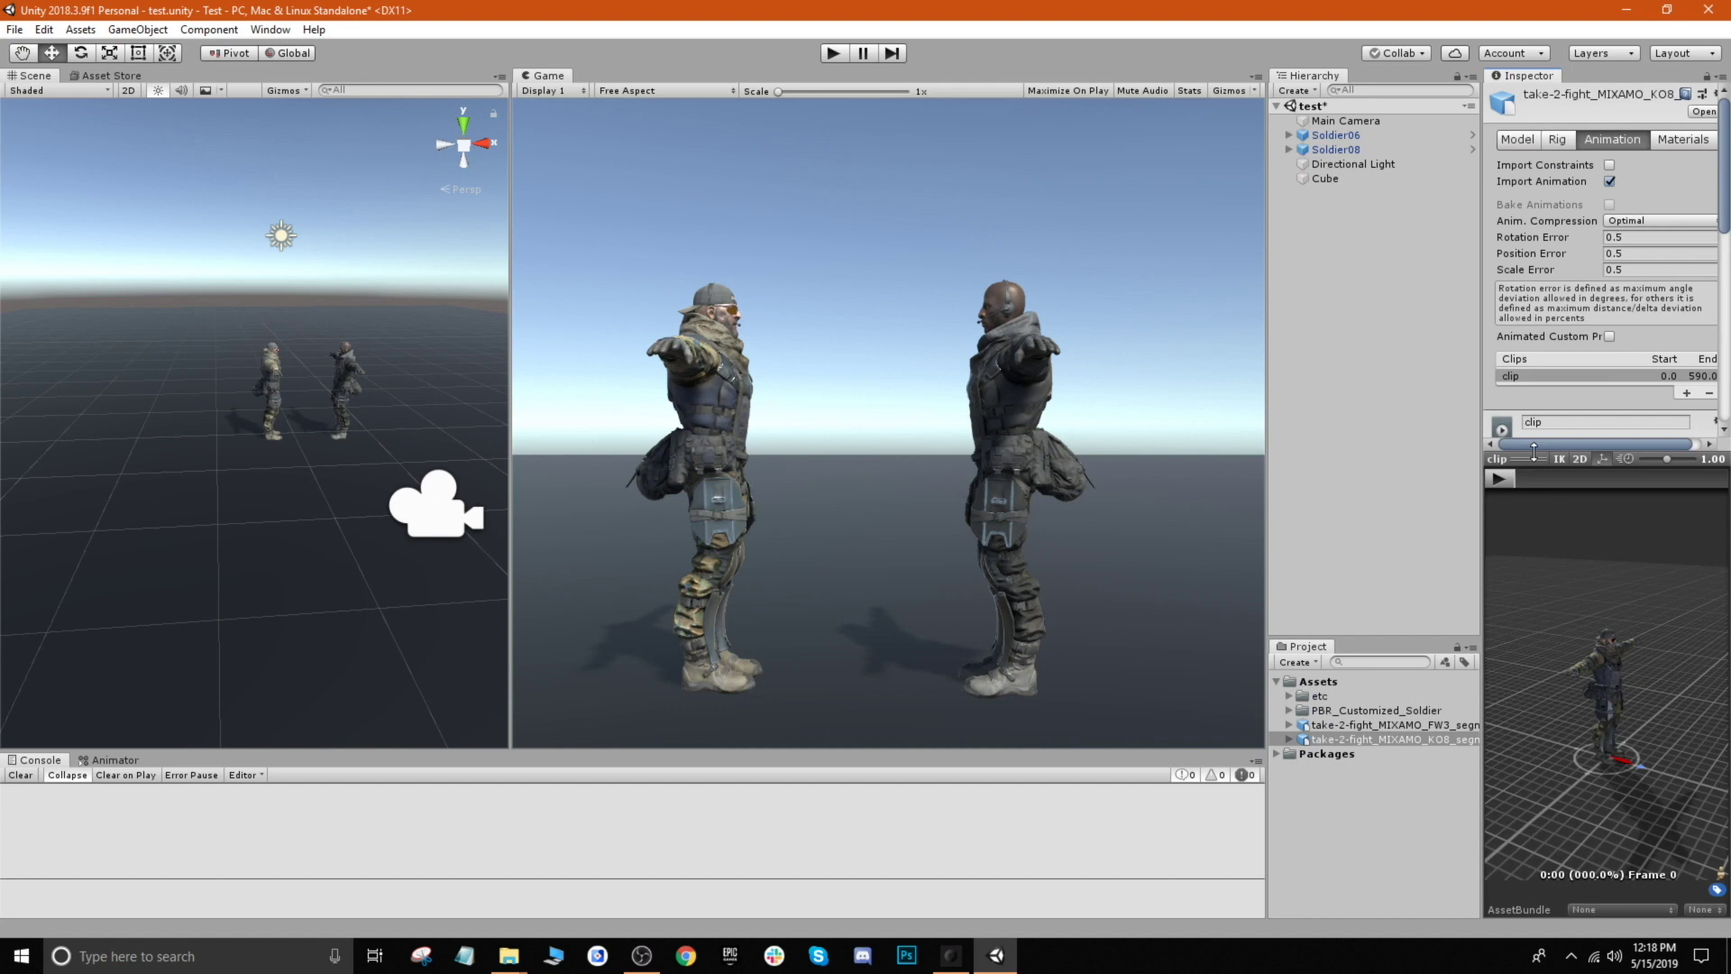
mouse_move(1594, 625)
mouse_down()
mouse_move(1604, 691)
mouse_move(1627, 709)
mouse_move(1587, 631)
mouse_move(1537, 613)
mouse_move(1521, 646)
mouse_move(1586, 641)
mouse_up()
click(1499, 478)
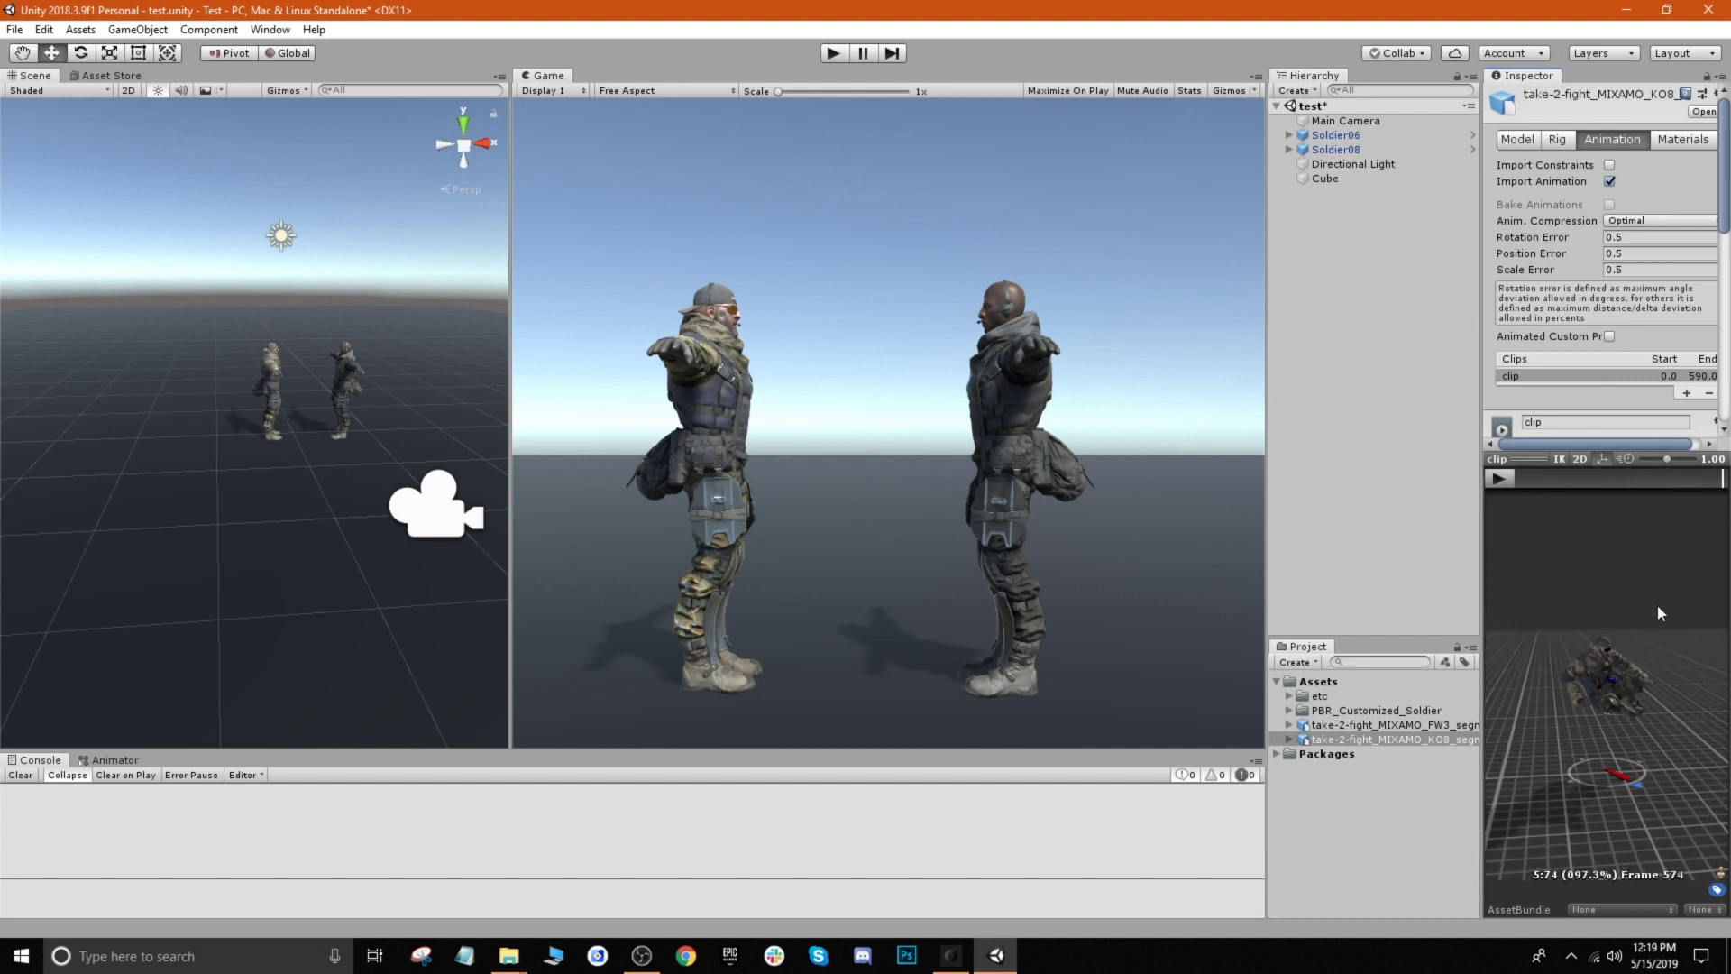
Set the KO8 clip's start frame to 11 to cut off the initial T-pose and inspect the starting pose
scroll(1581, 352, down, 8)
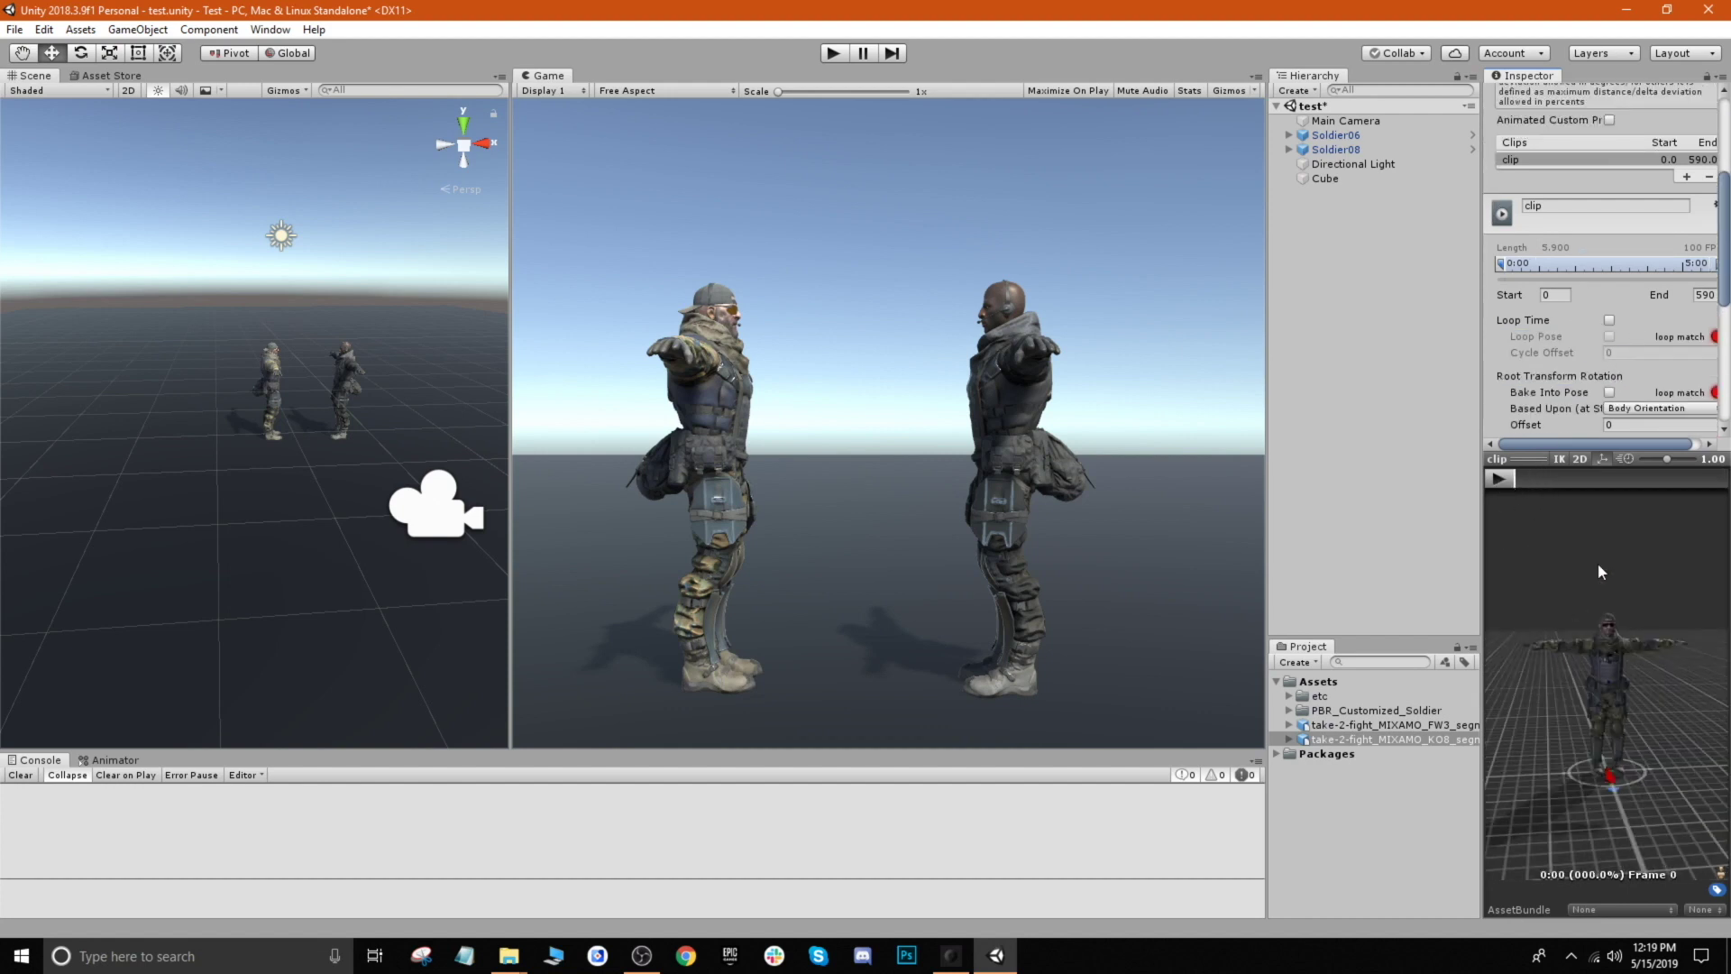
drag(1598, 566, 1523, 401)
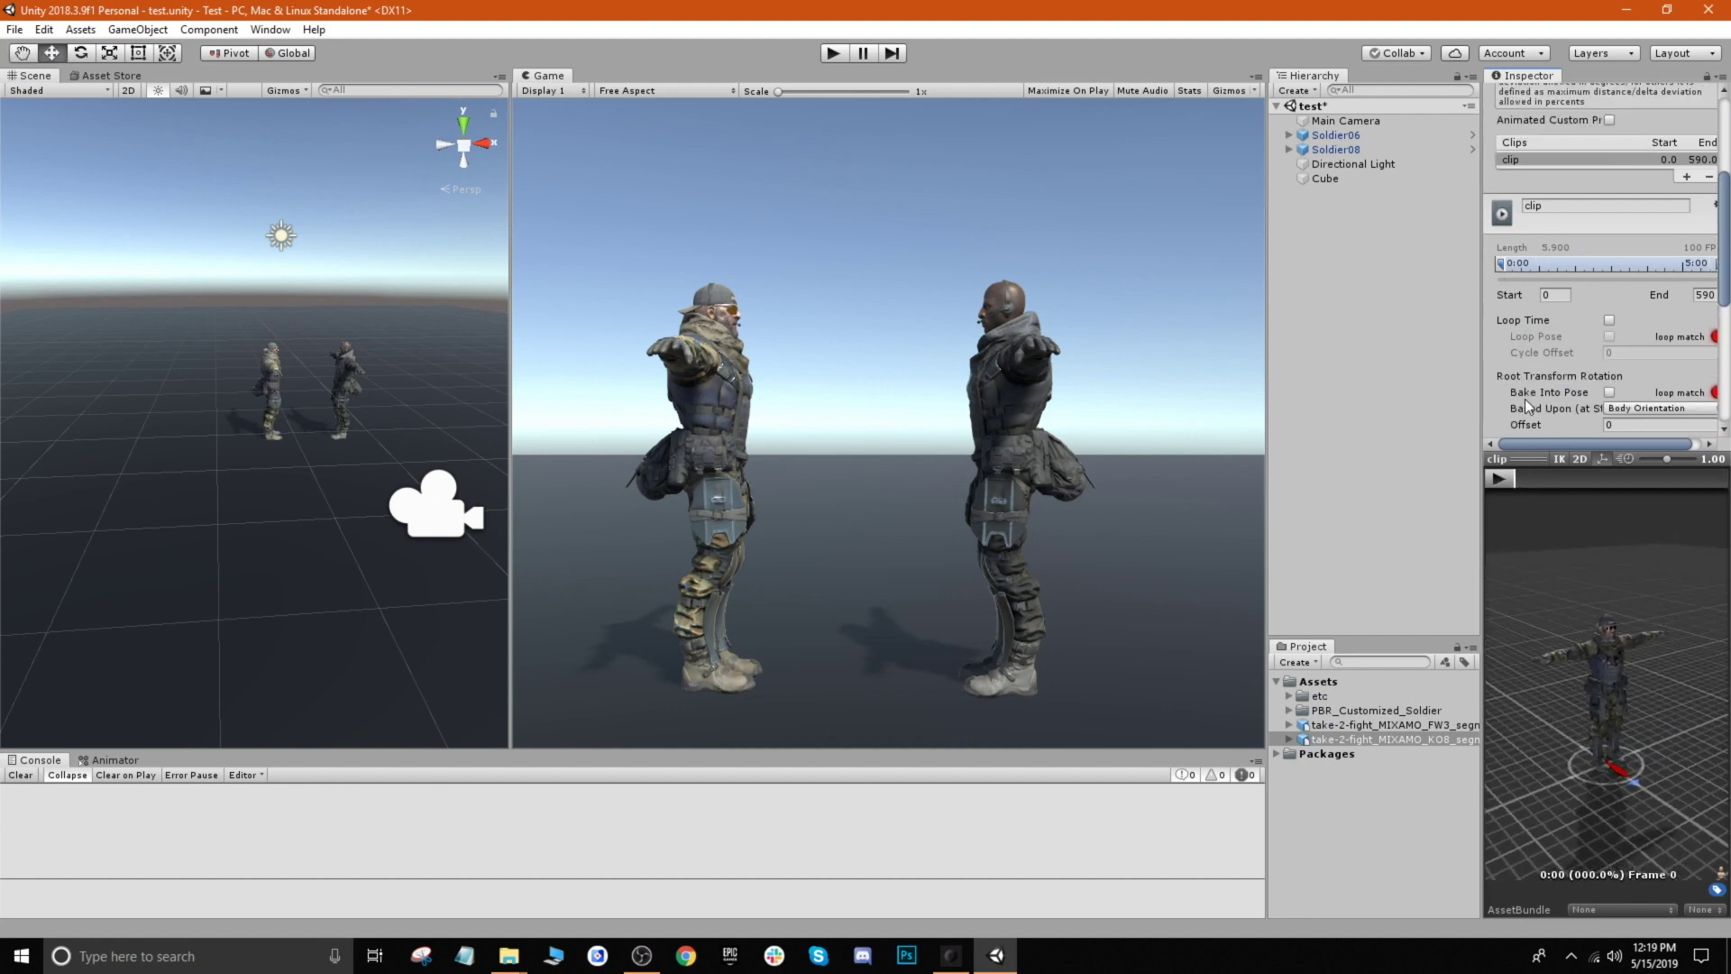
click(1529, 291)
drag(1496, 265, 1500, 263)
text(11)
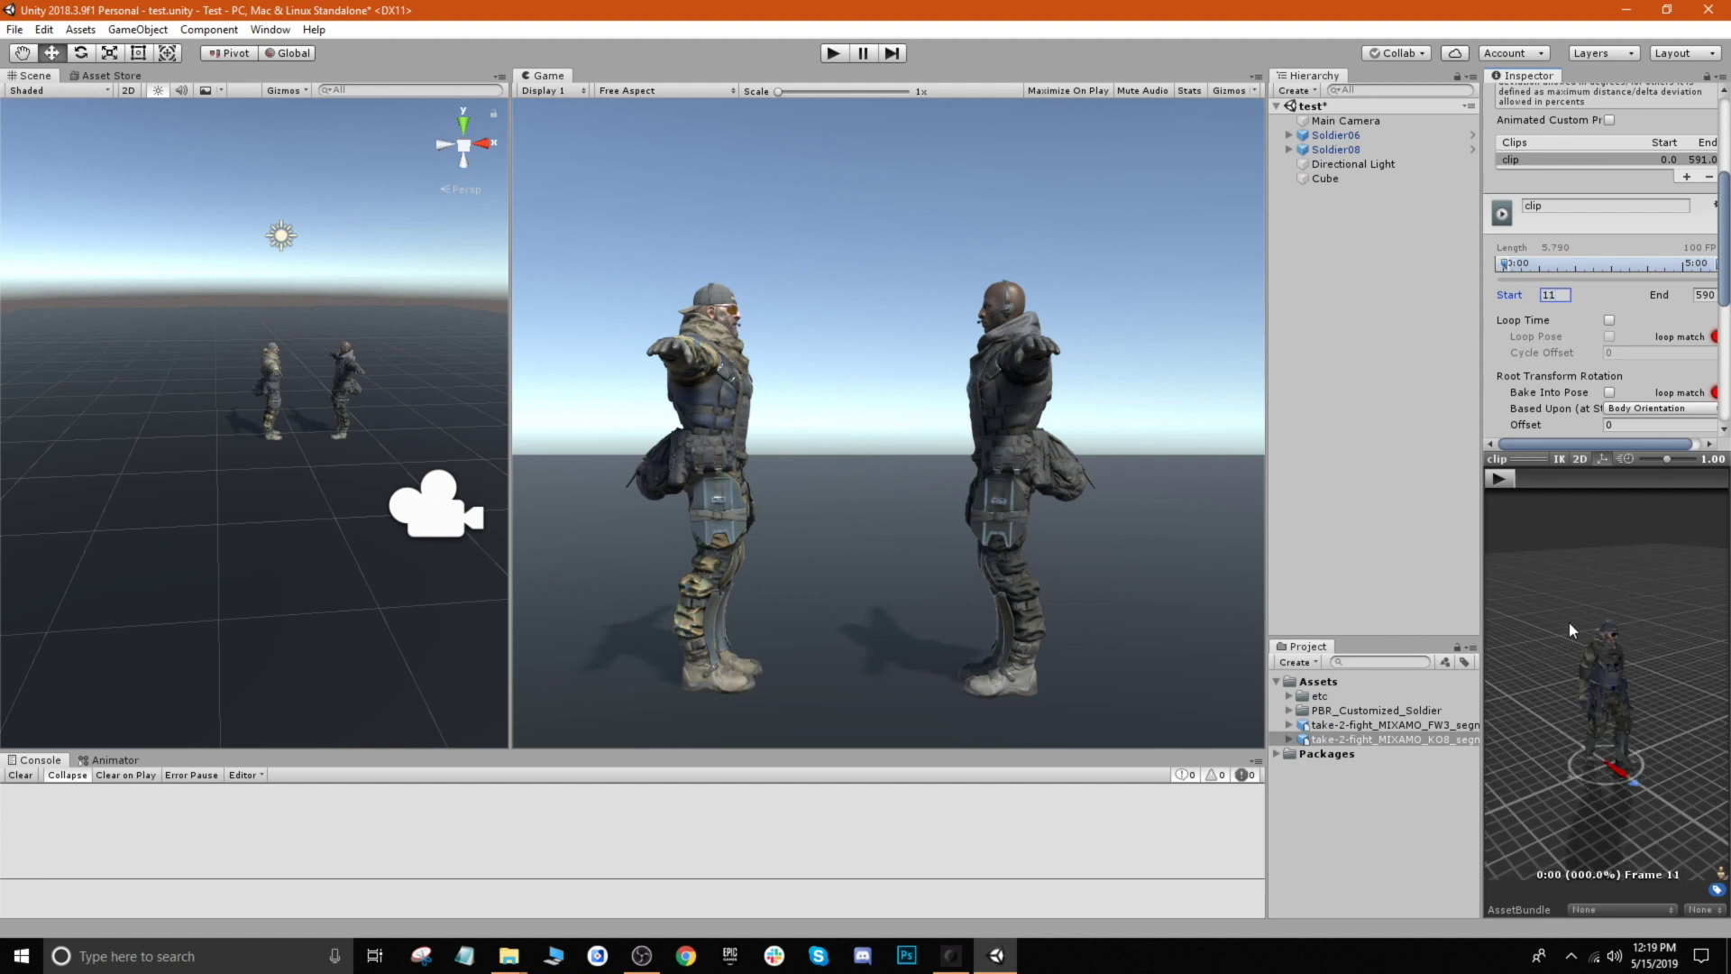
drag(1569, 622, 1586, 379)
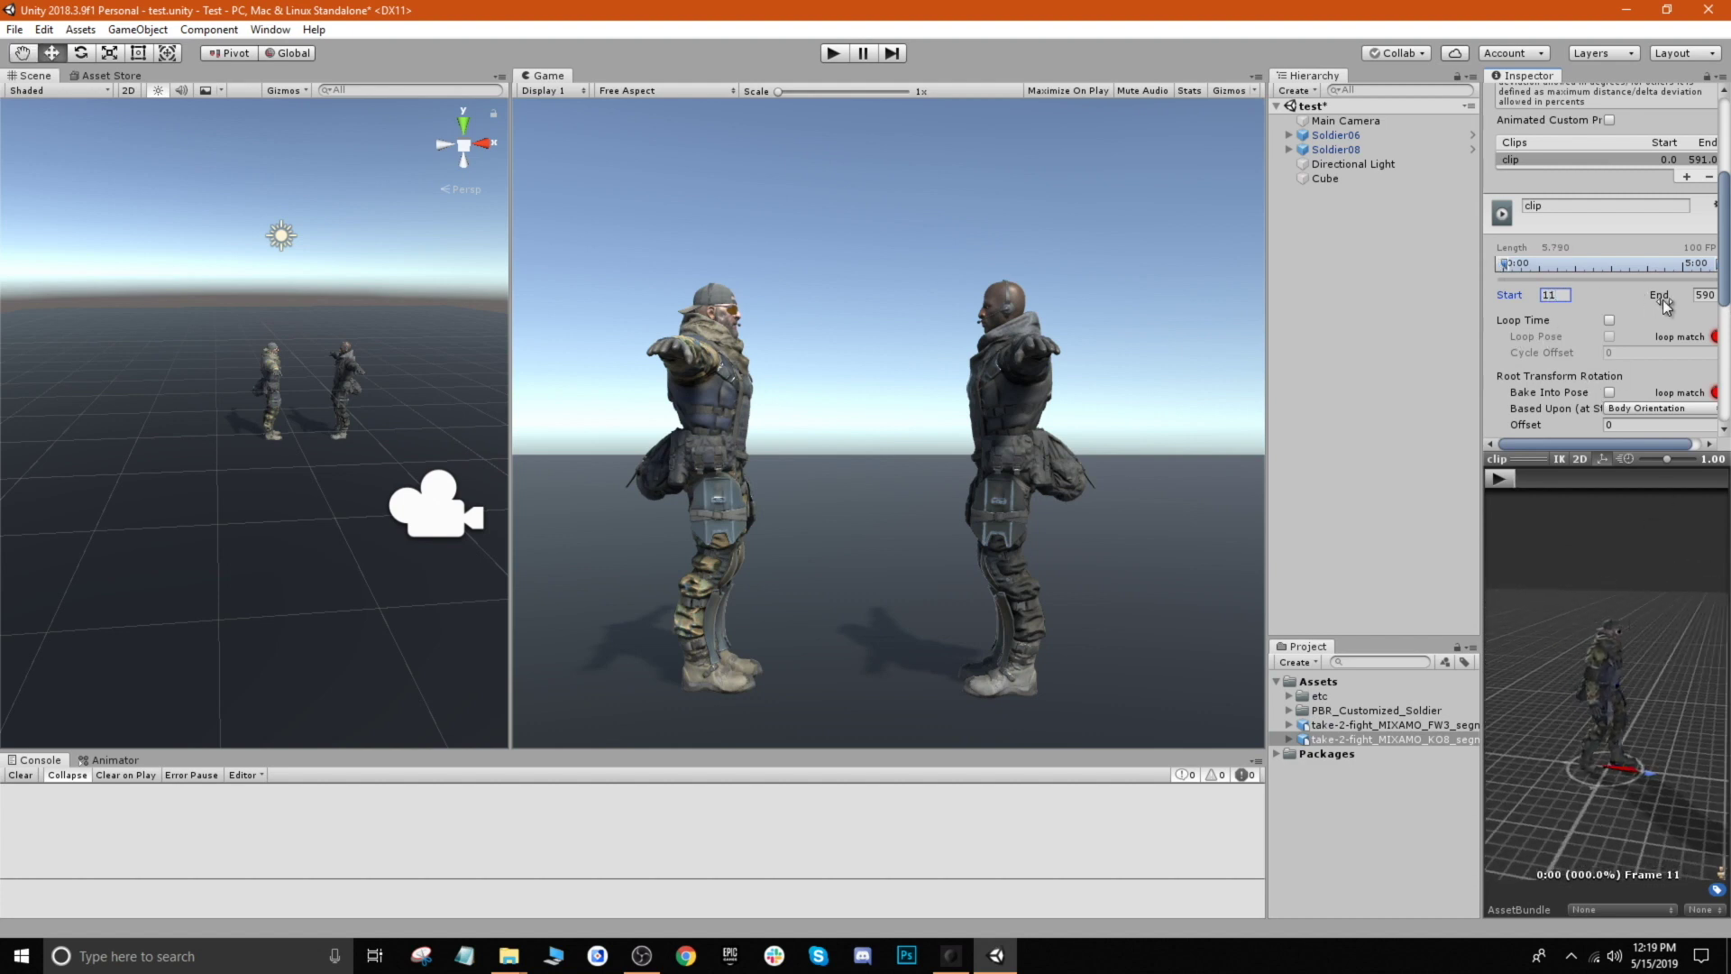
Play the trimmed KO8 clip in the preview, jump back to an earlier point, and pause it to check the motion
scroll(1677, 324, down, 8)
scroll(1689, 343, up, 4)
scroll(1684, 342, down, 4)
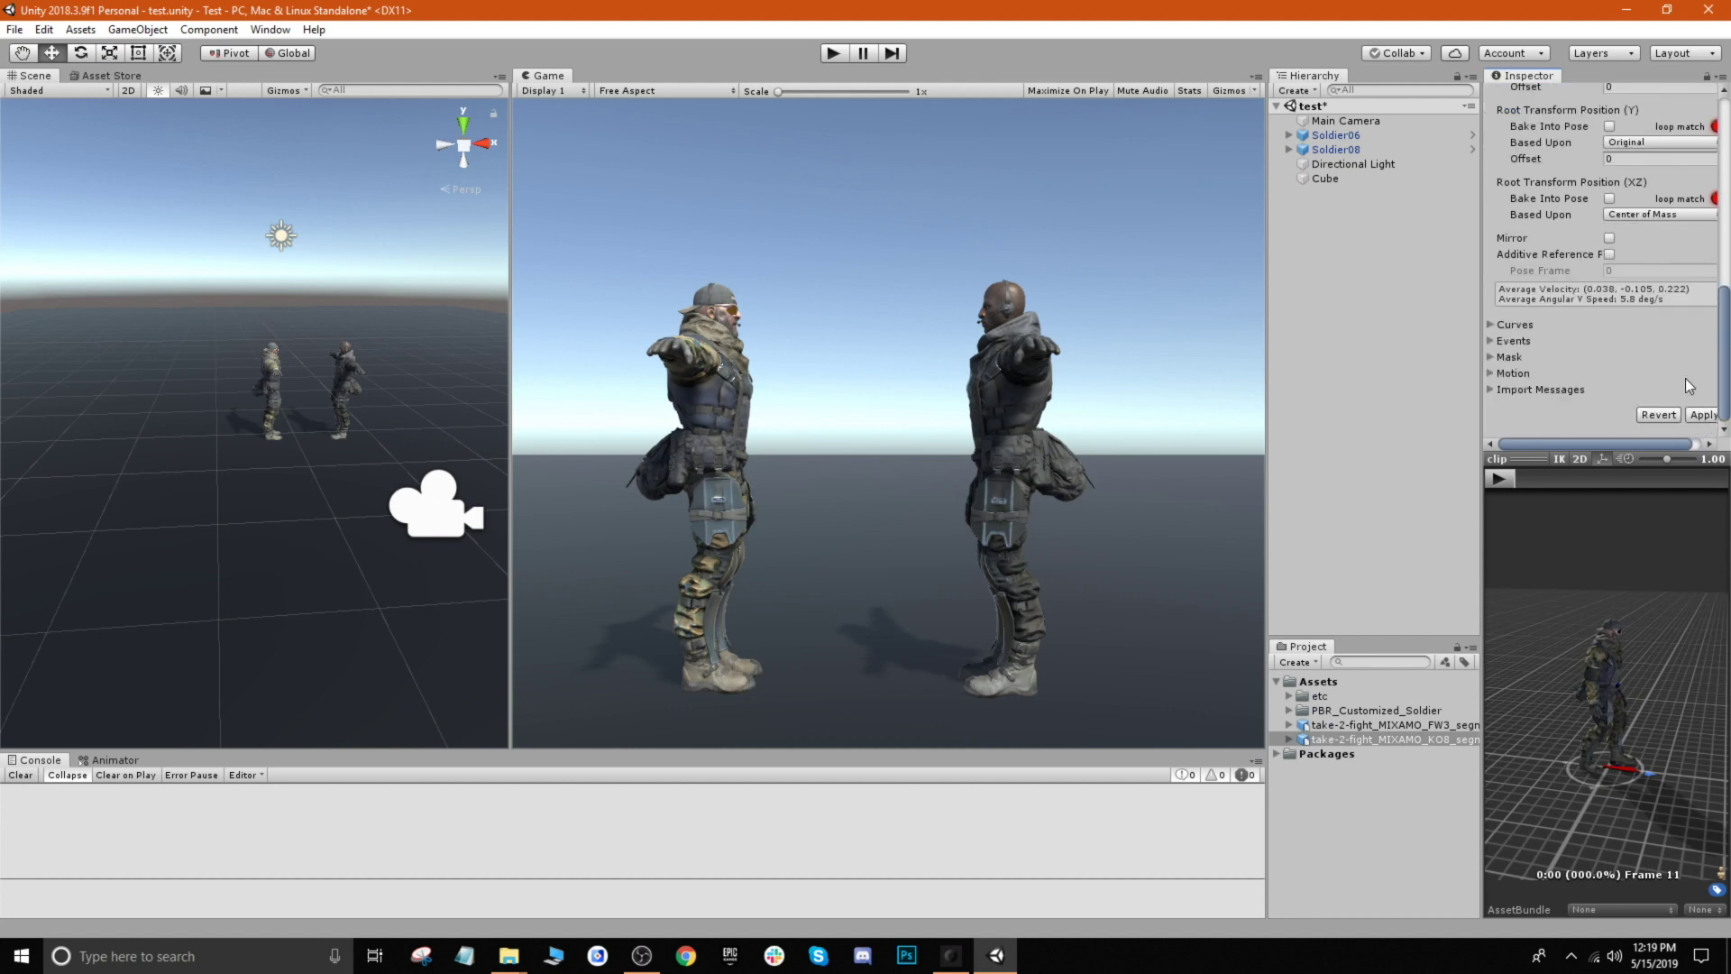
scroll(1677, 370, up, 5)
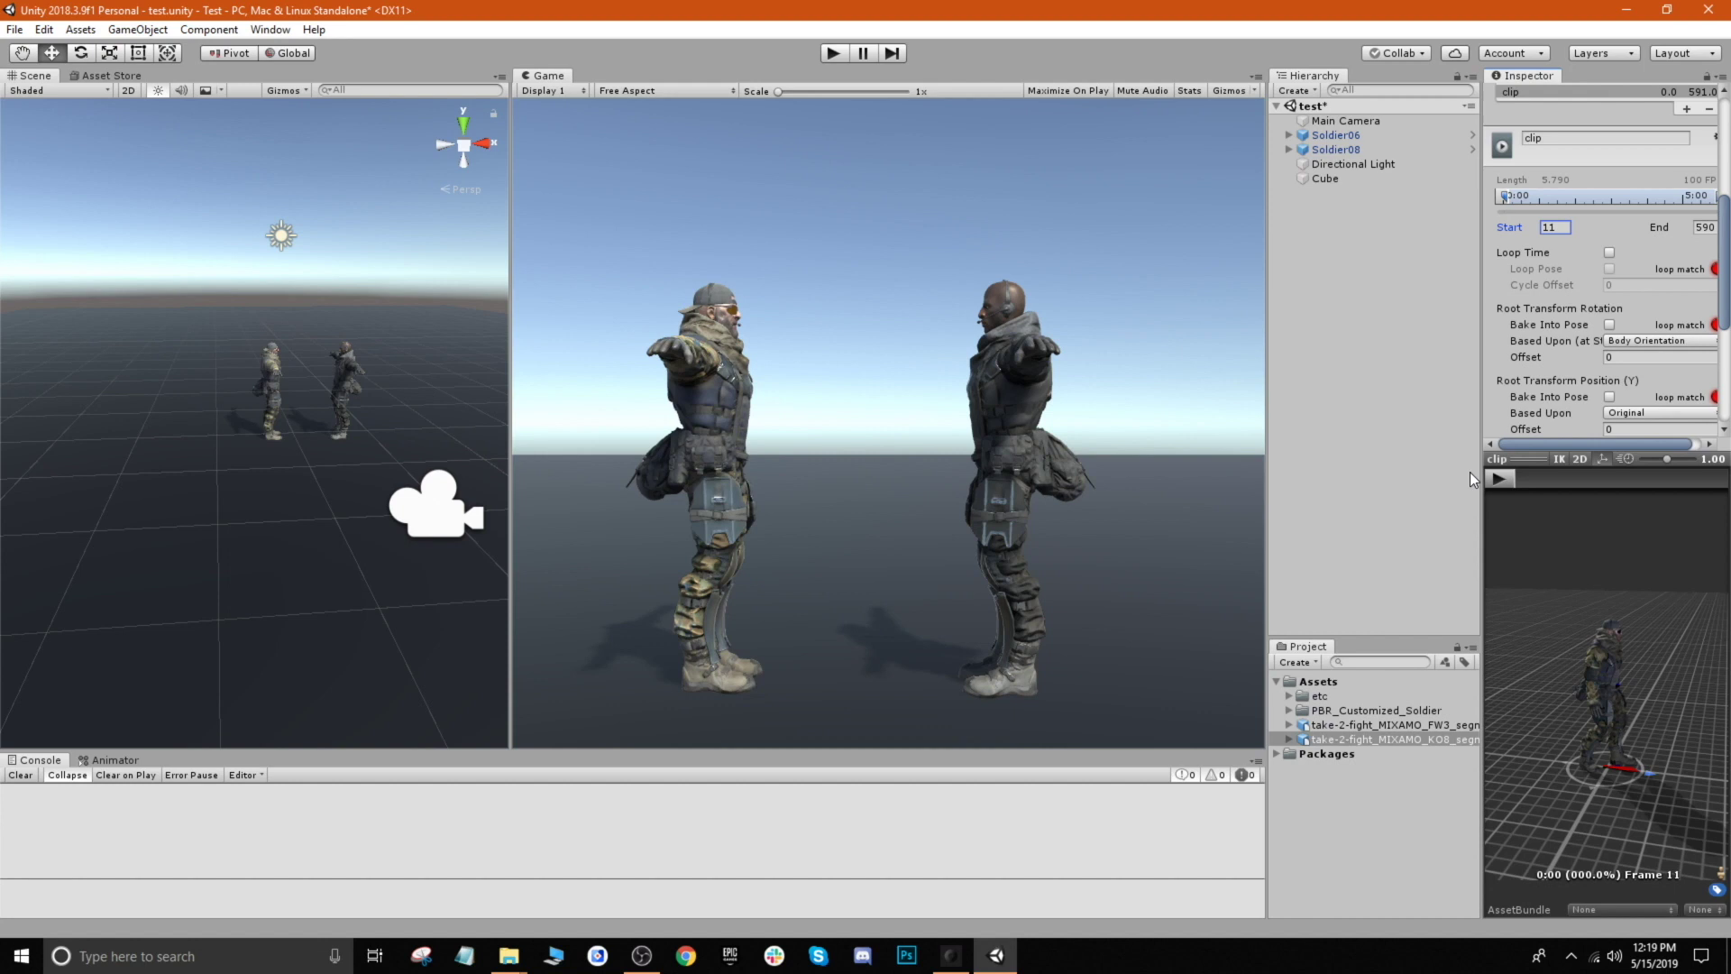
click(1500, 480)
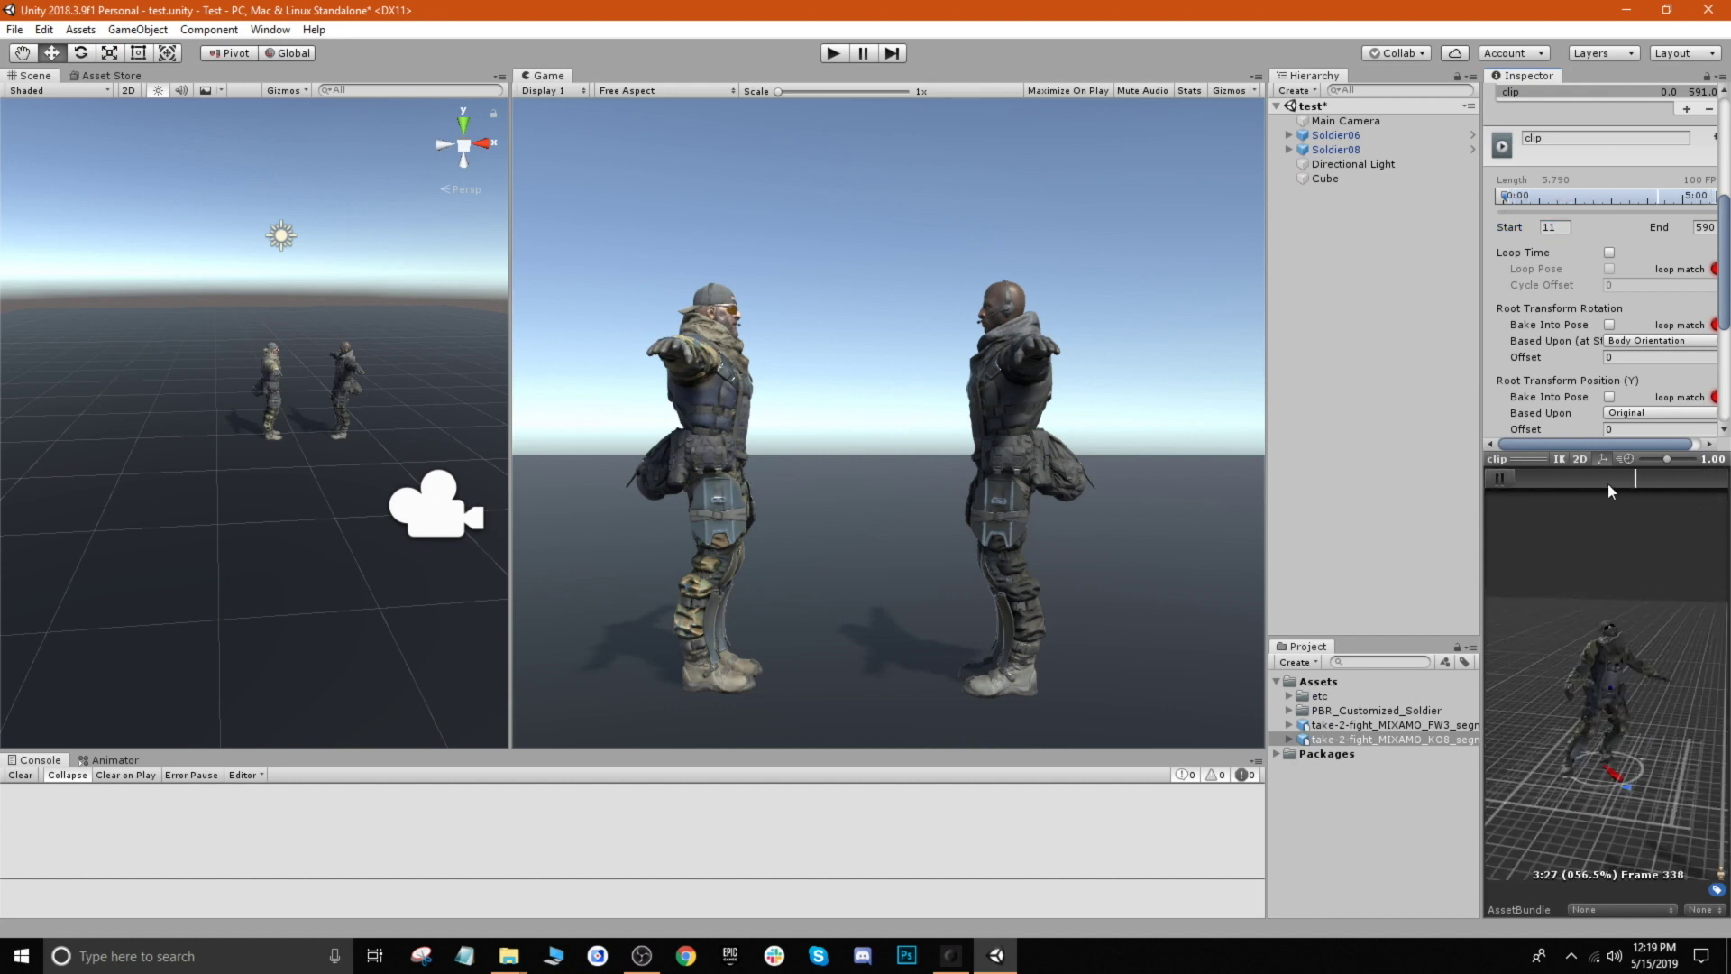
click(1550, 479)
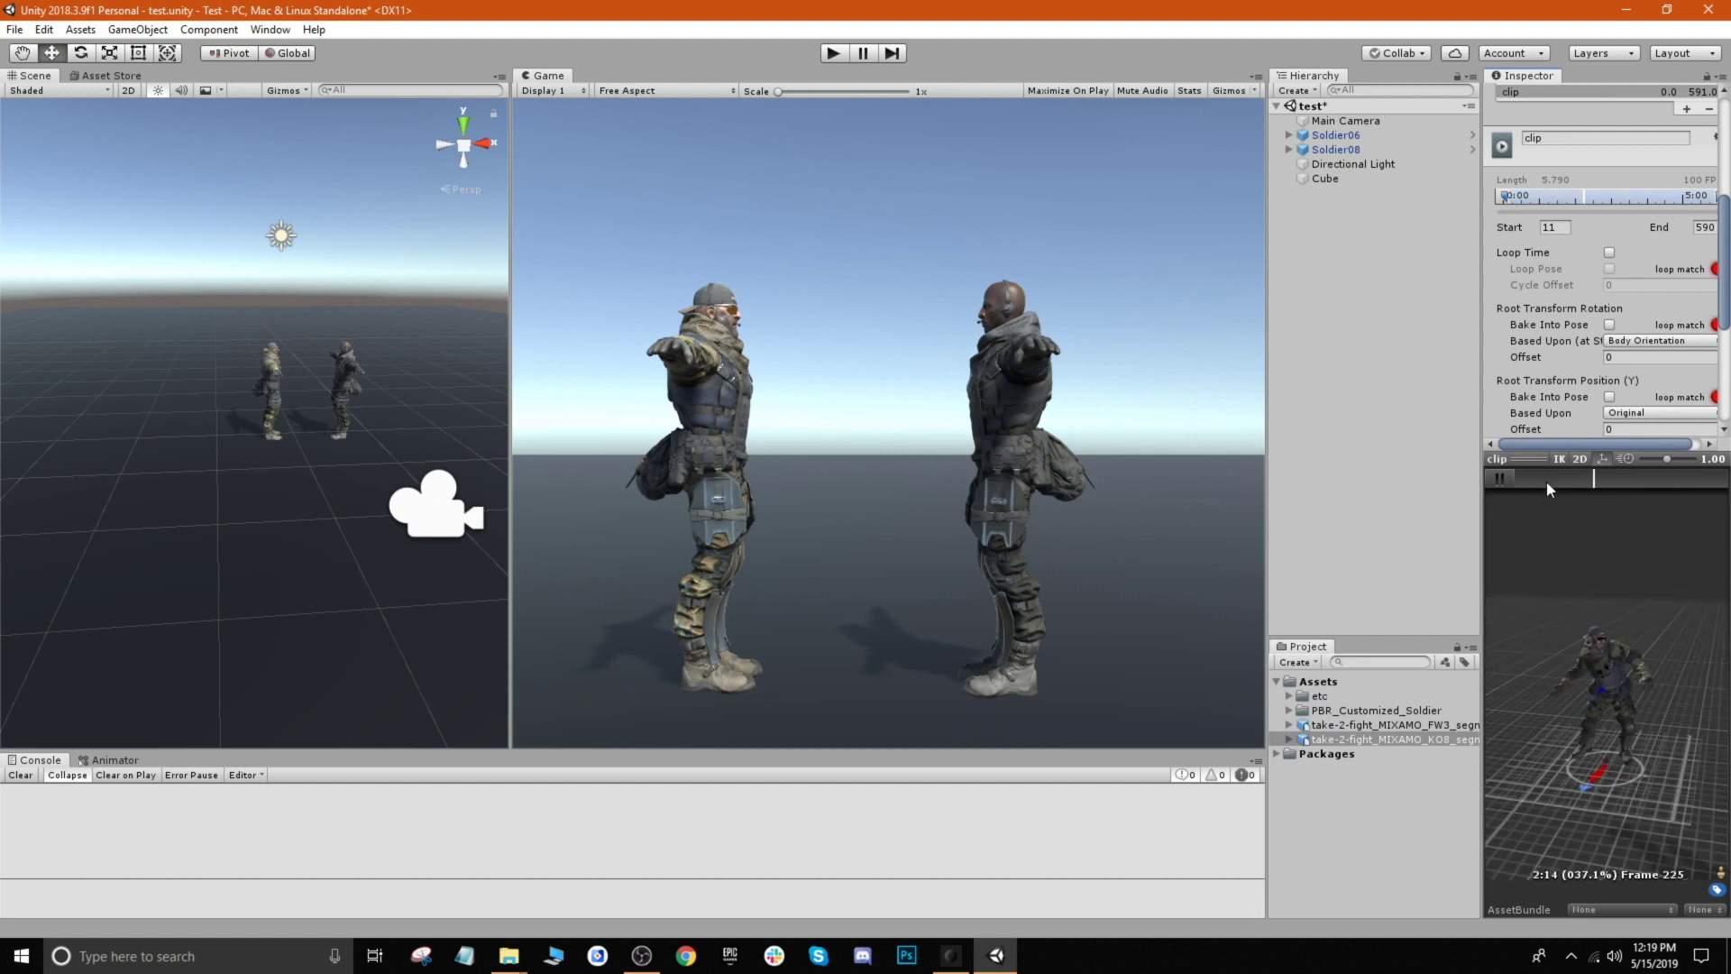
click(1498, 480)
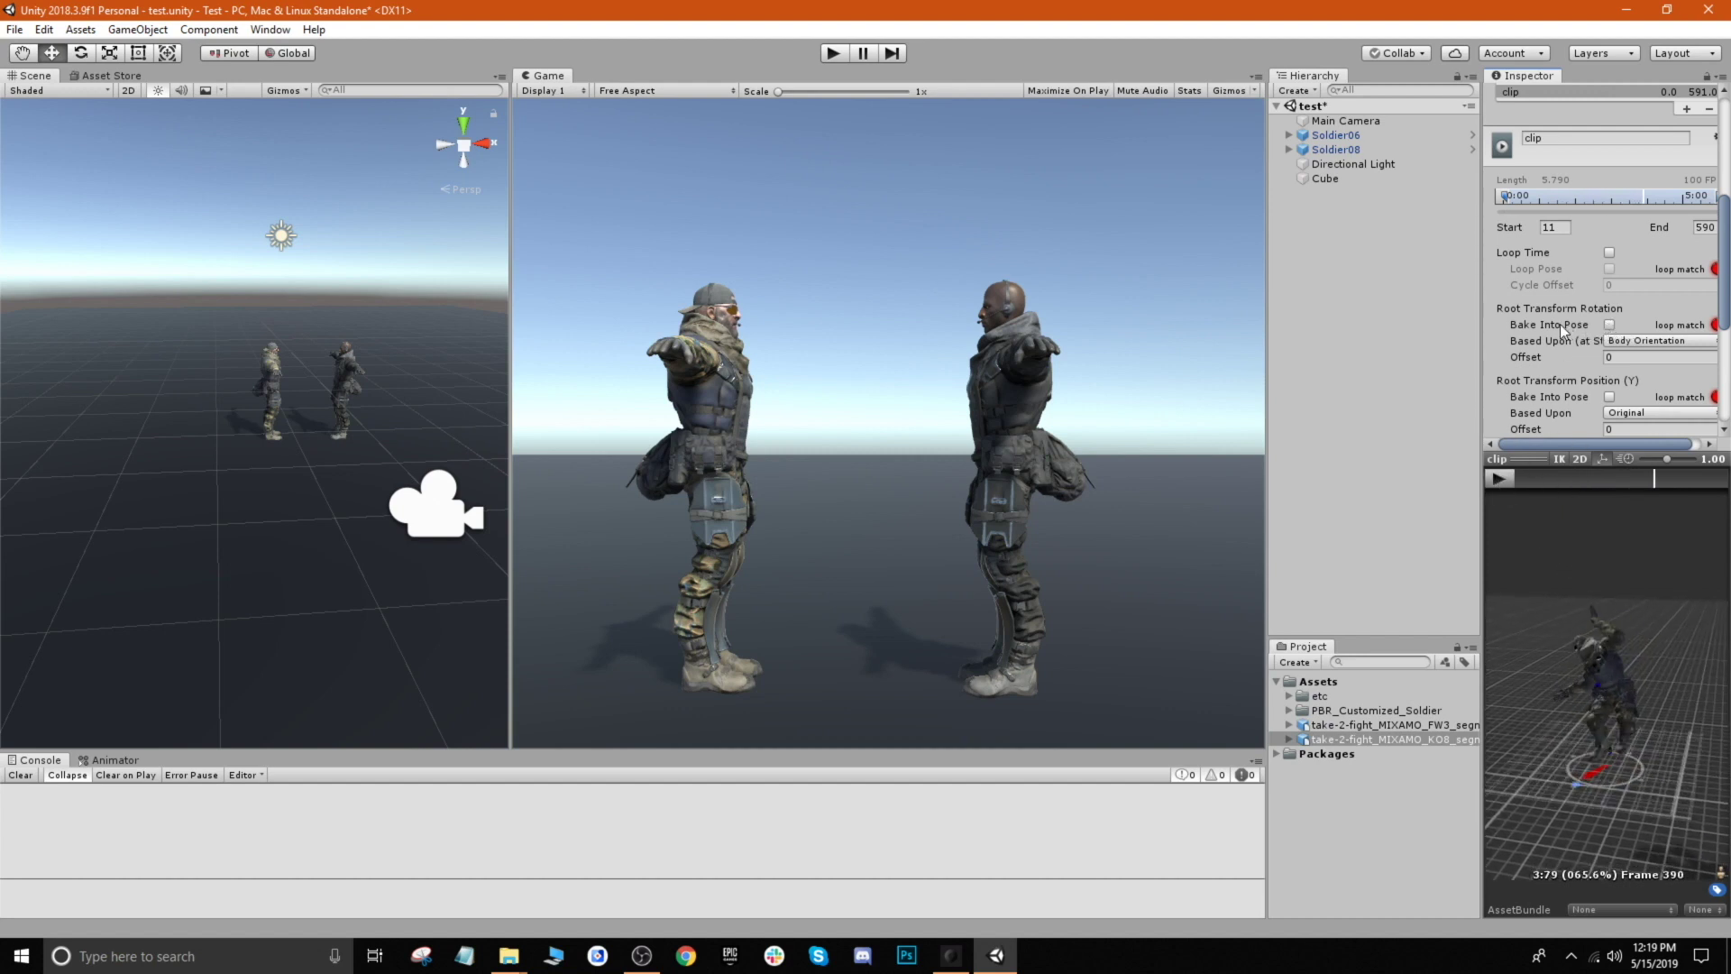
Enable Bake Into Pose for the KO8 clip's Root Transform Rotation and apply the import settings
click(1609, 324)
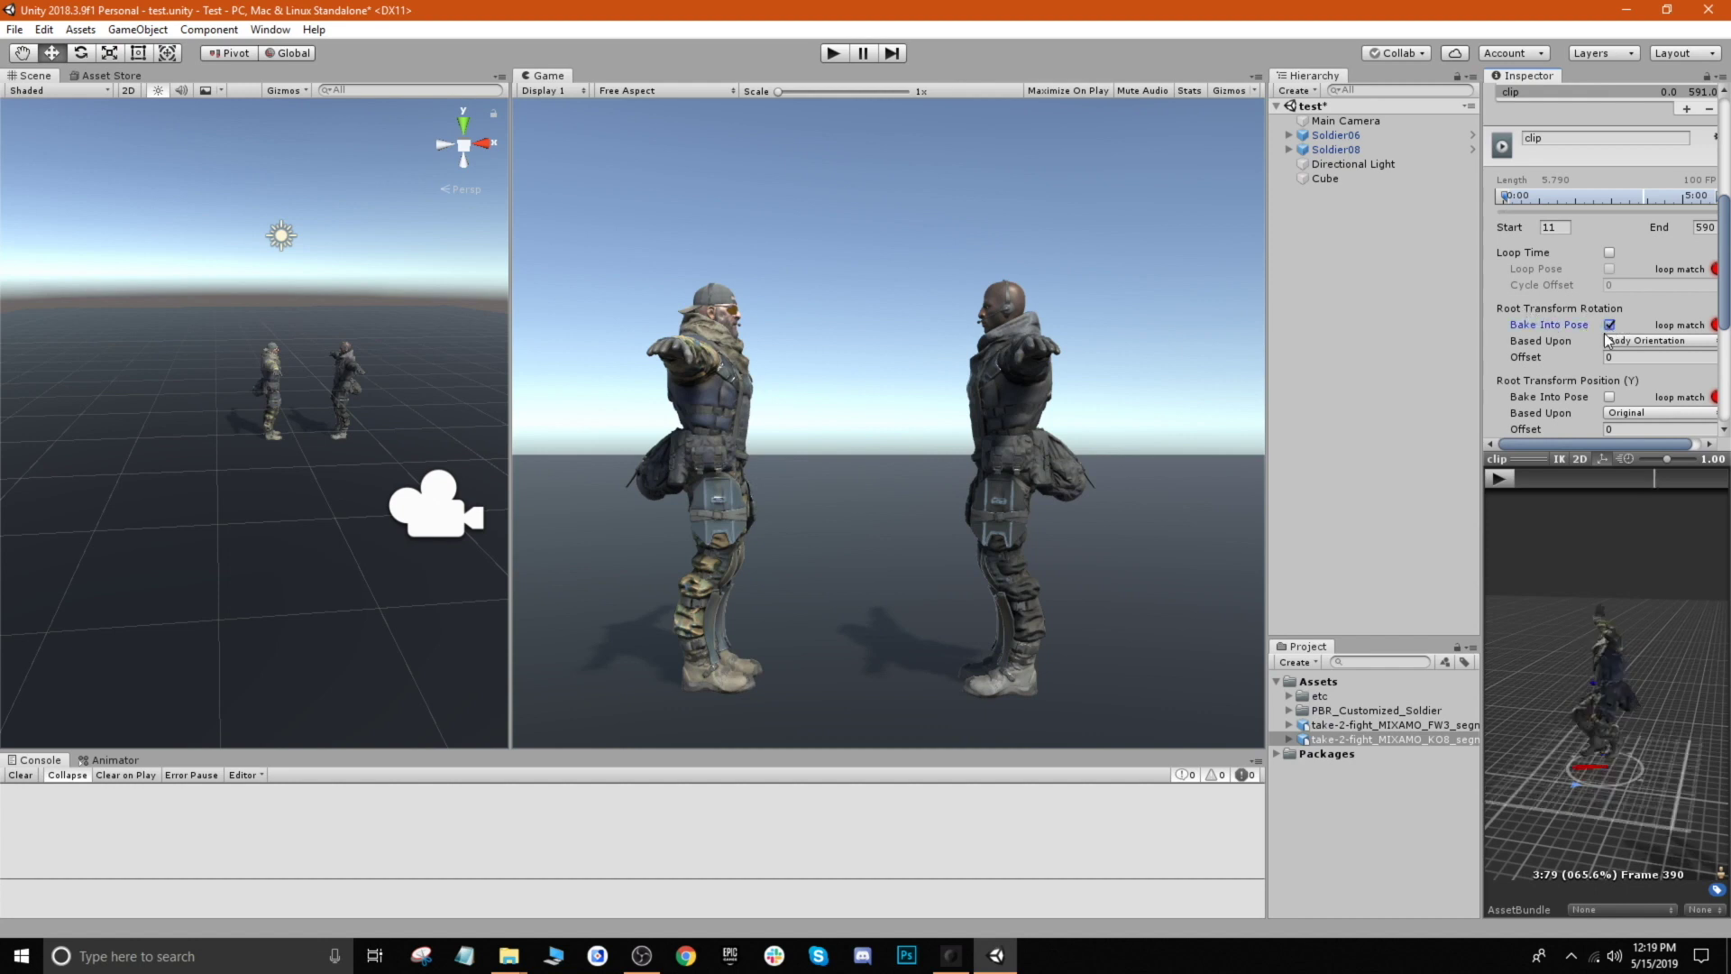
scroll(1625, 356, down, 5)
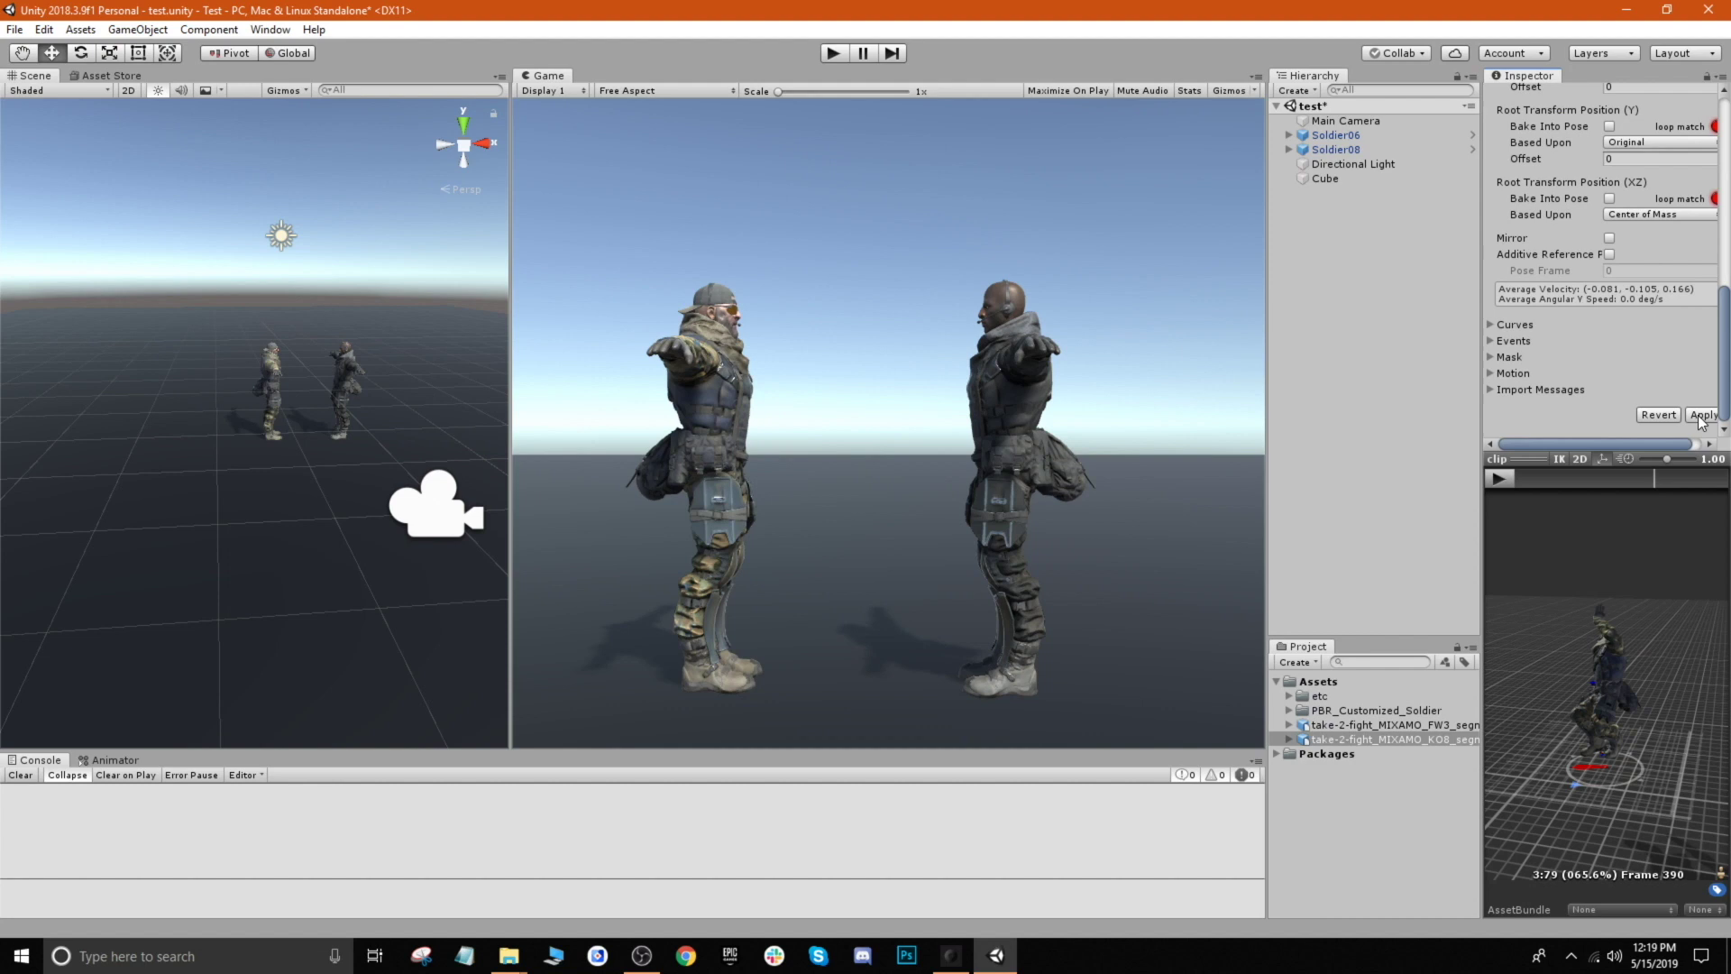
click(1702, 417)
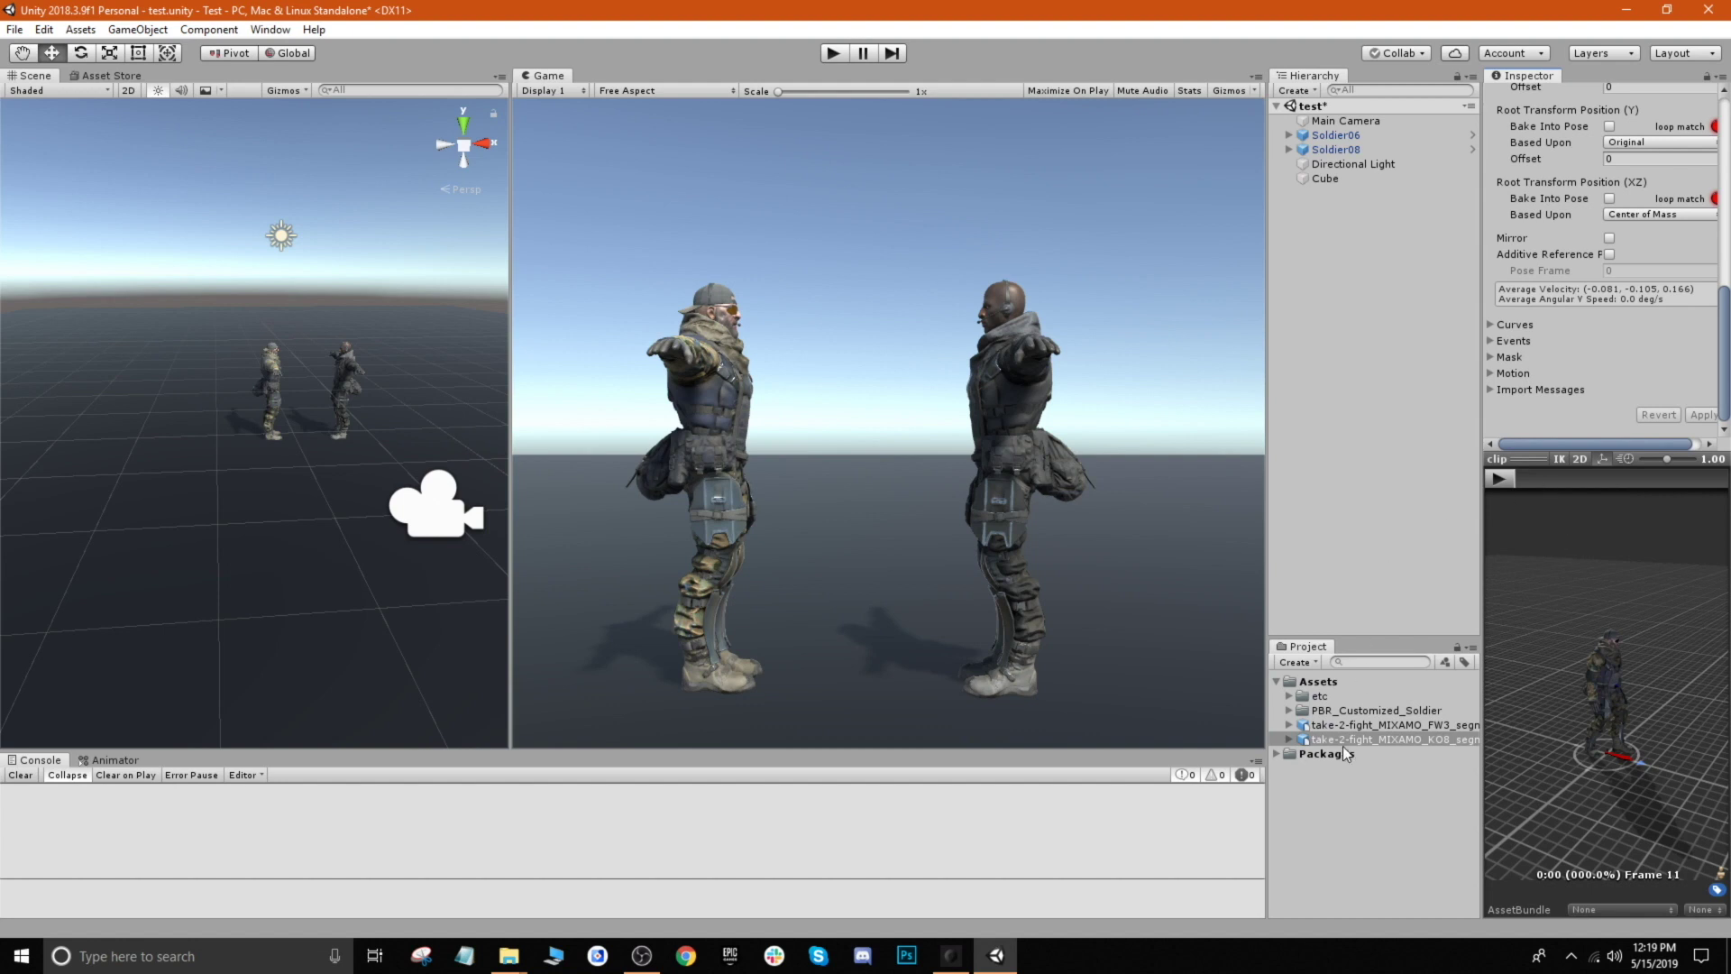
Set the start frame of the take-2-fight_MIXAMO_FW3_segment clip to 1 to cut off the initial T-pose
click(1420, 726)
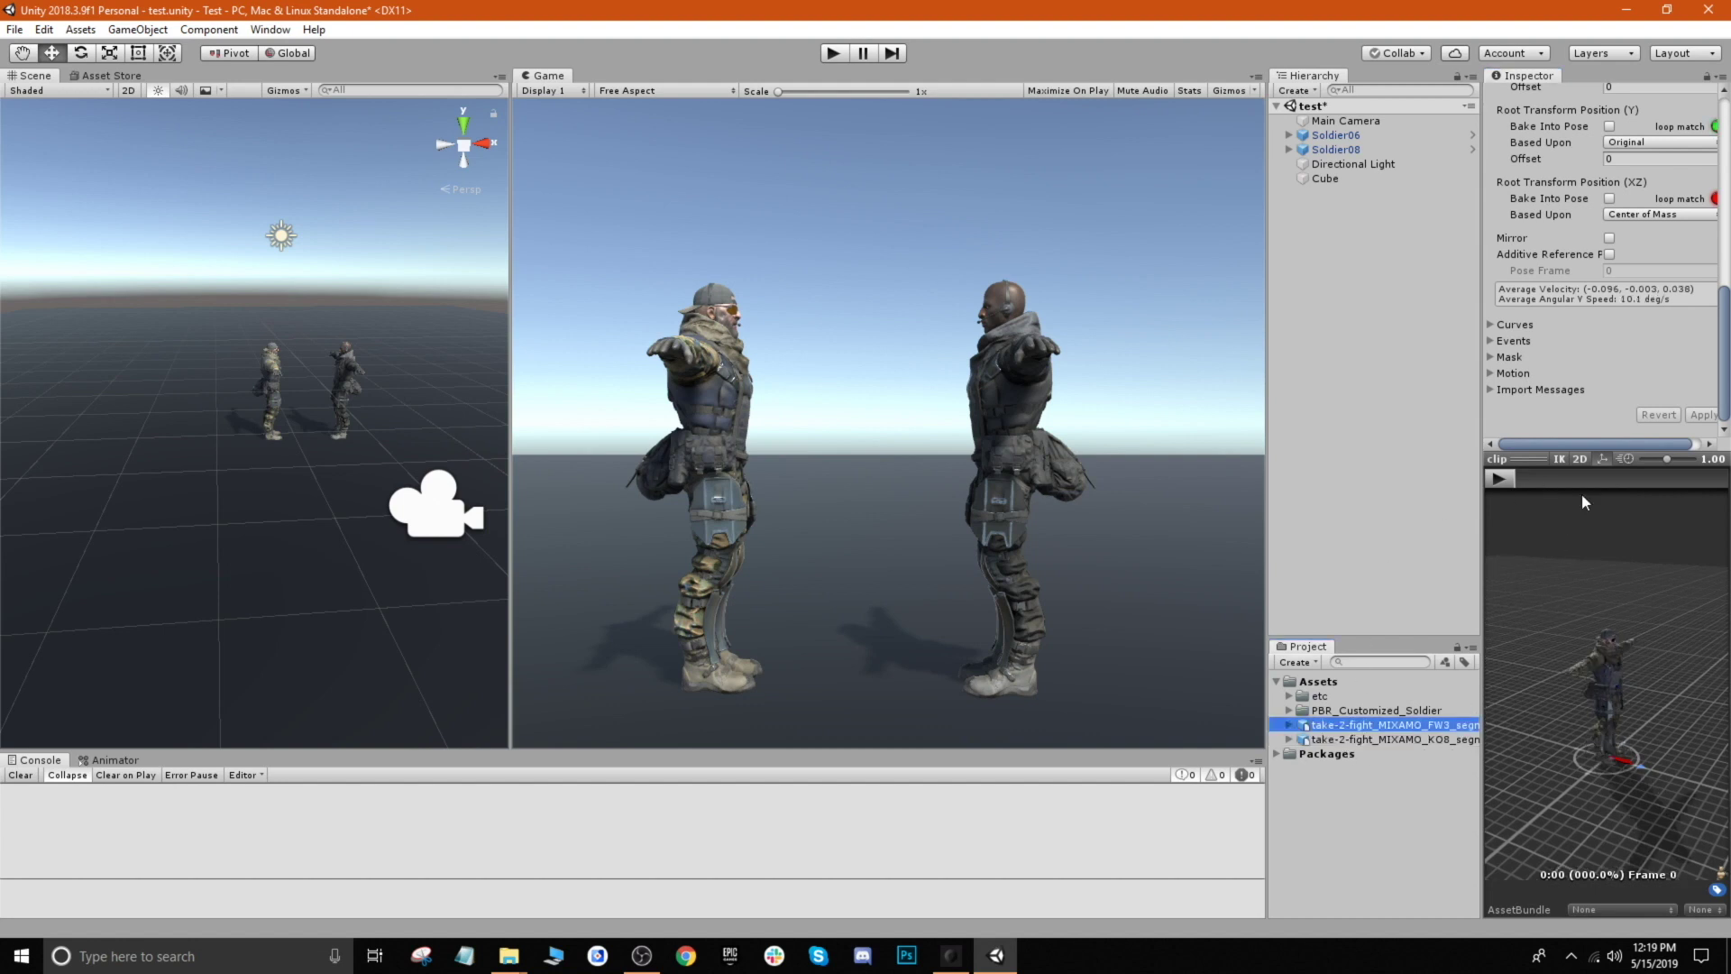
scroll(1619, 330, up, 3)
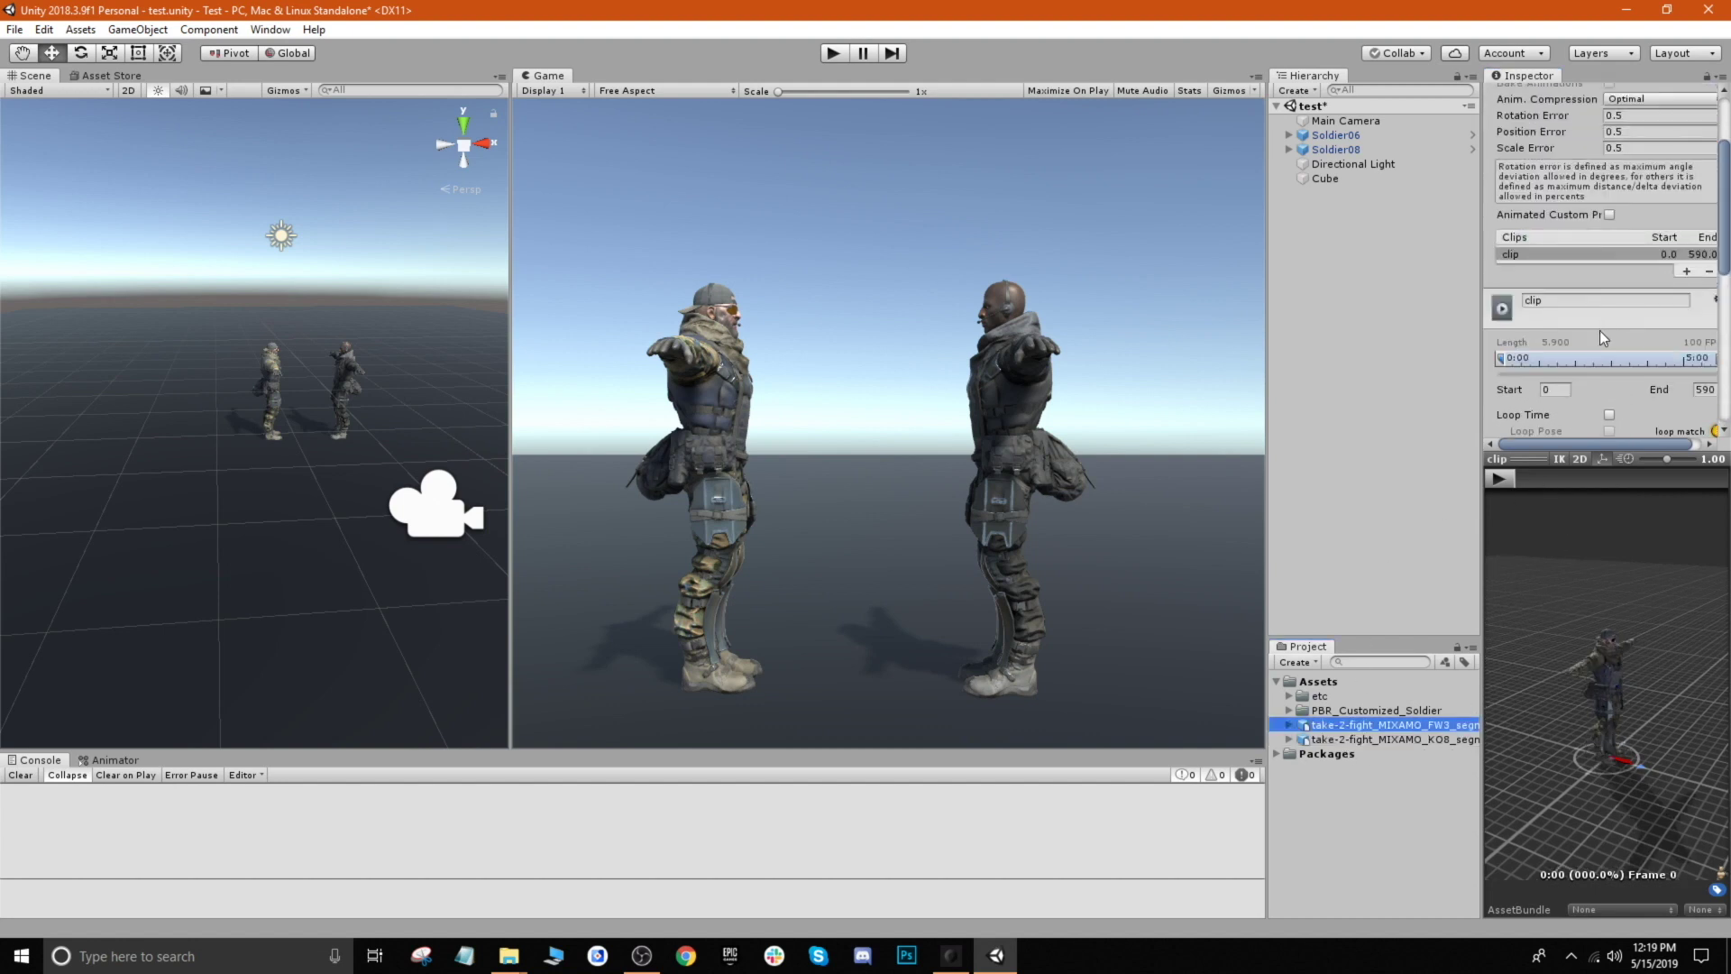
click(1538, 477)
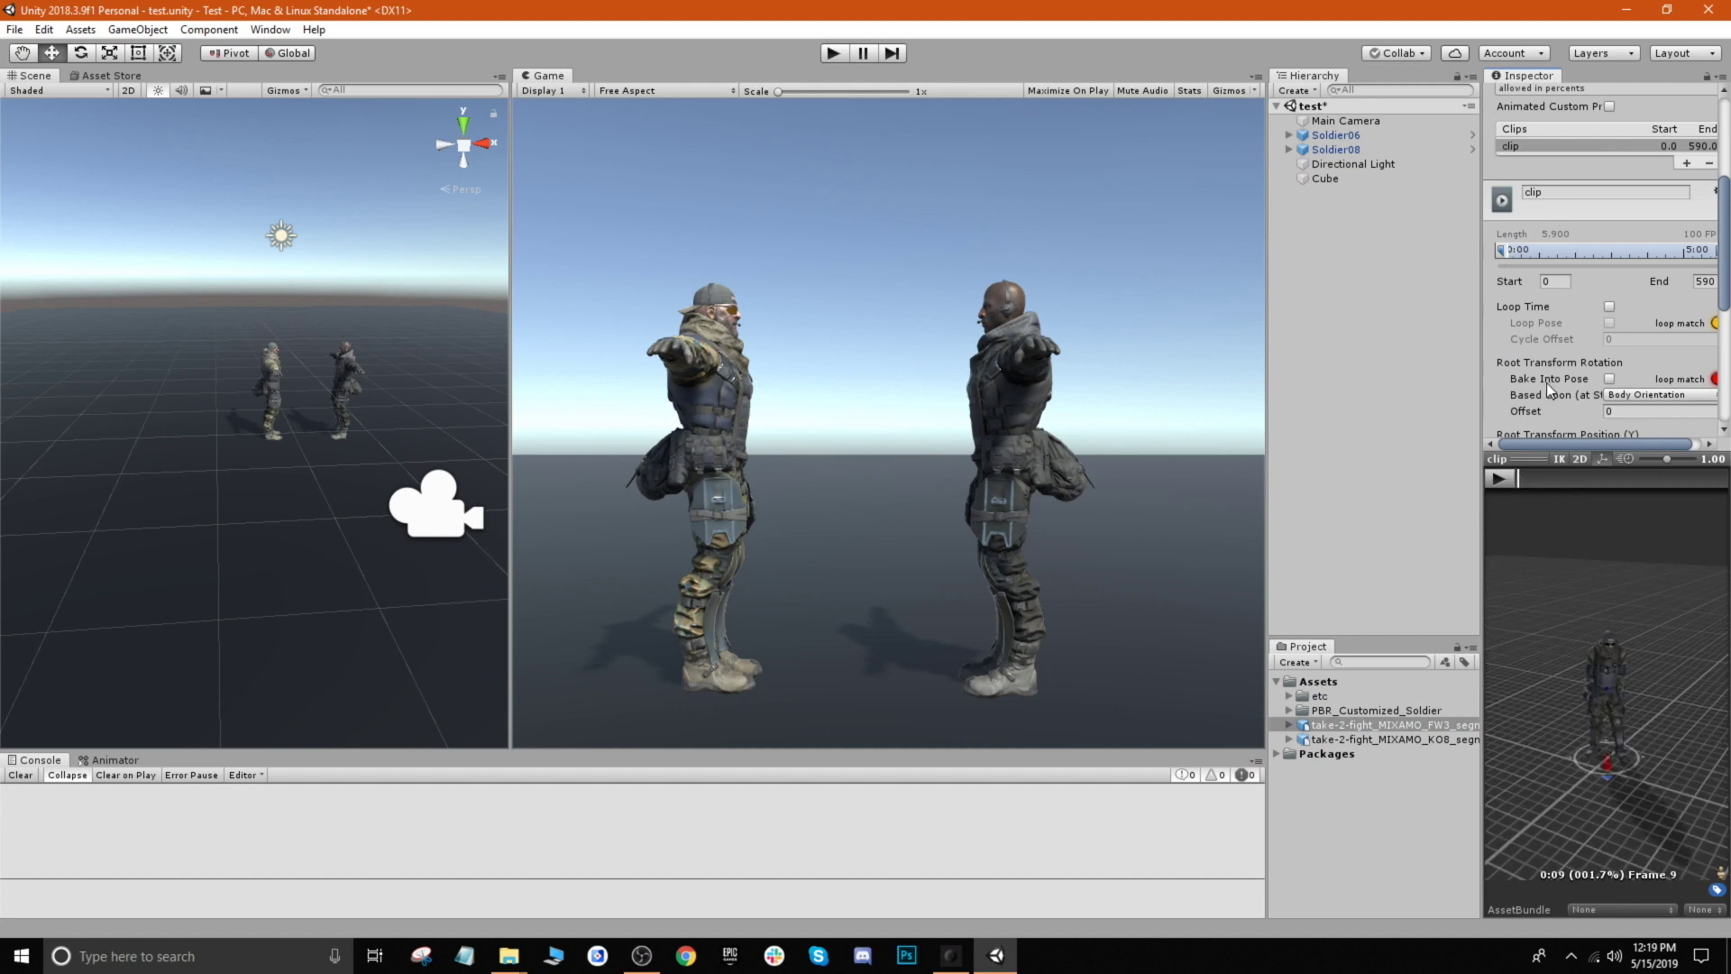
drag(1498, 247, 1502, 250)
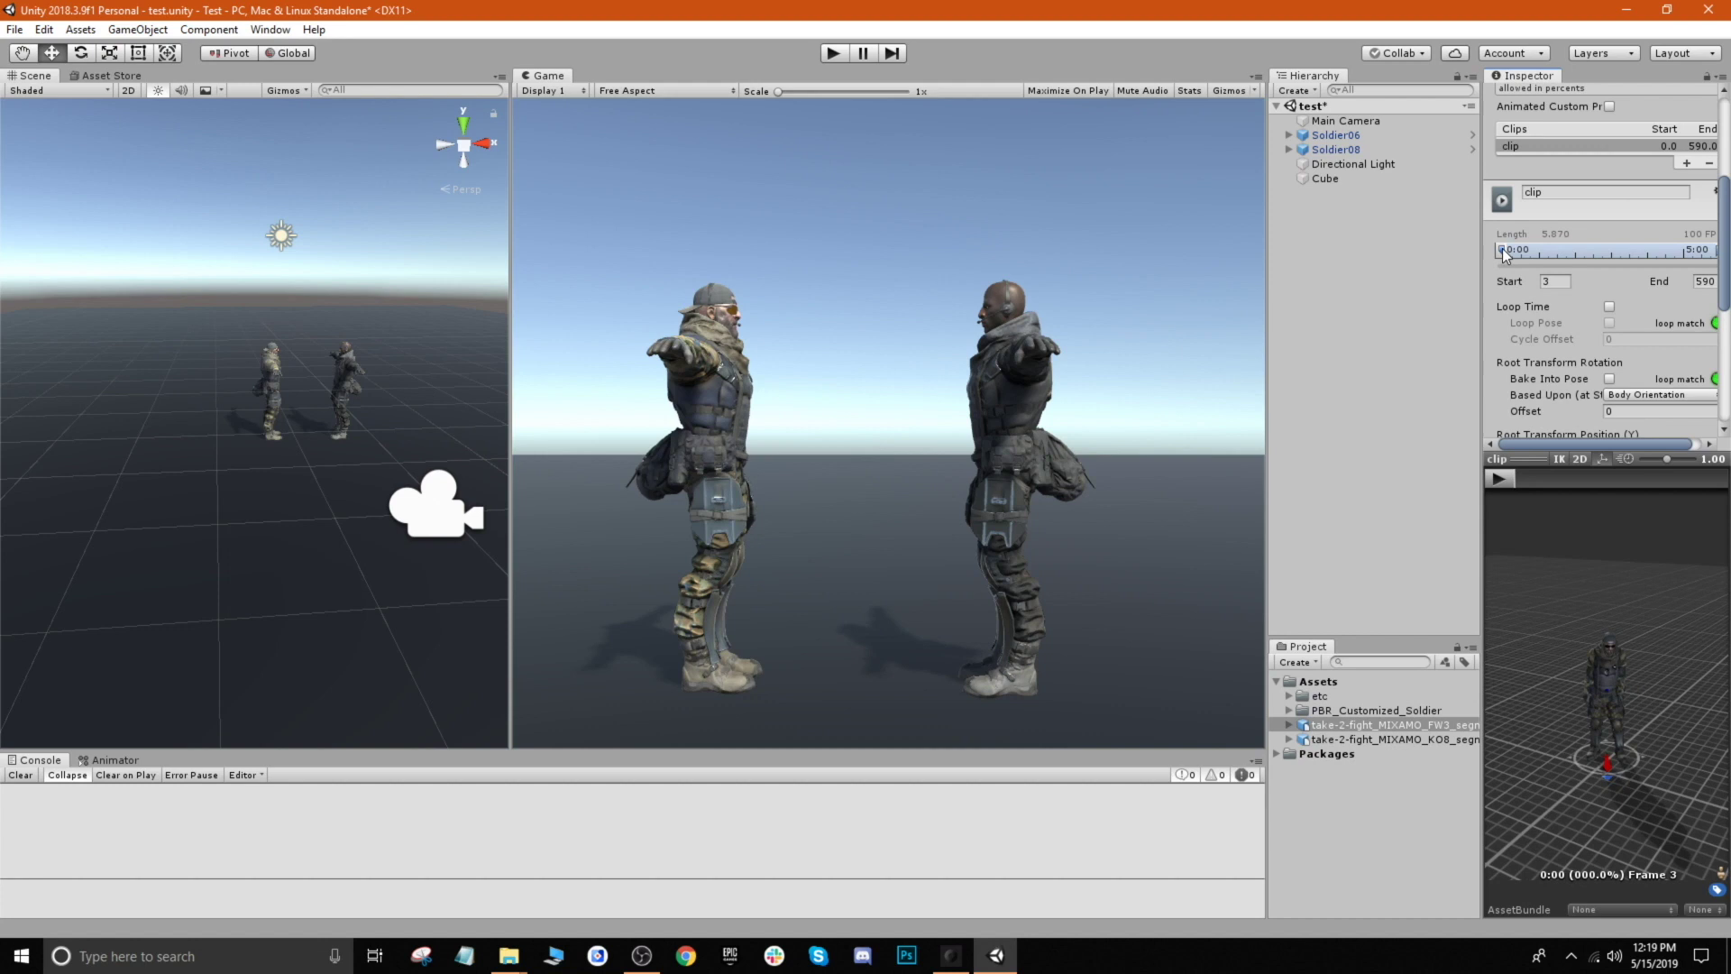
text(2)
key(BackSpace)
text(1)
scroll(1592, 365, down, 1)
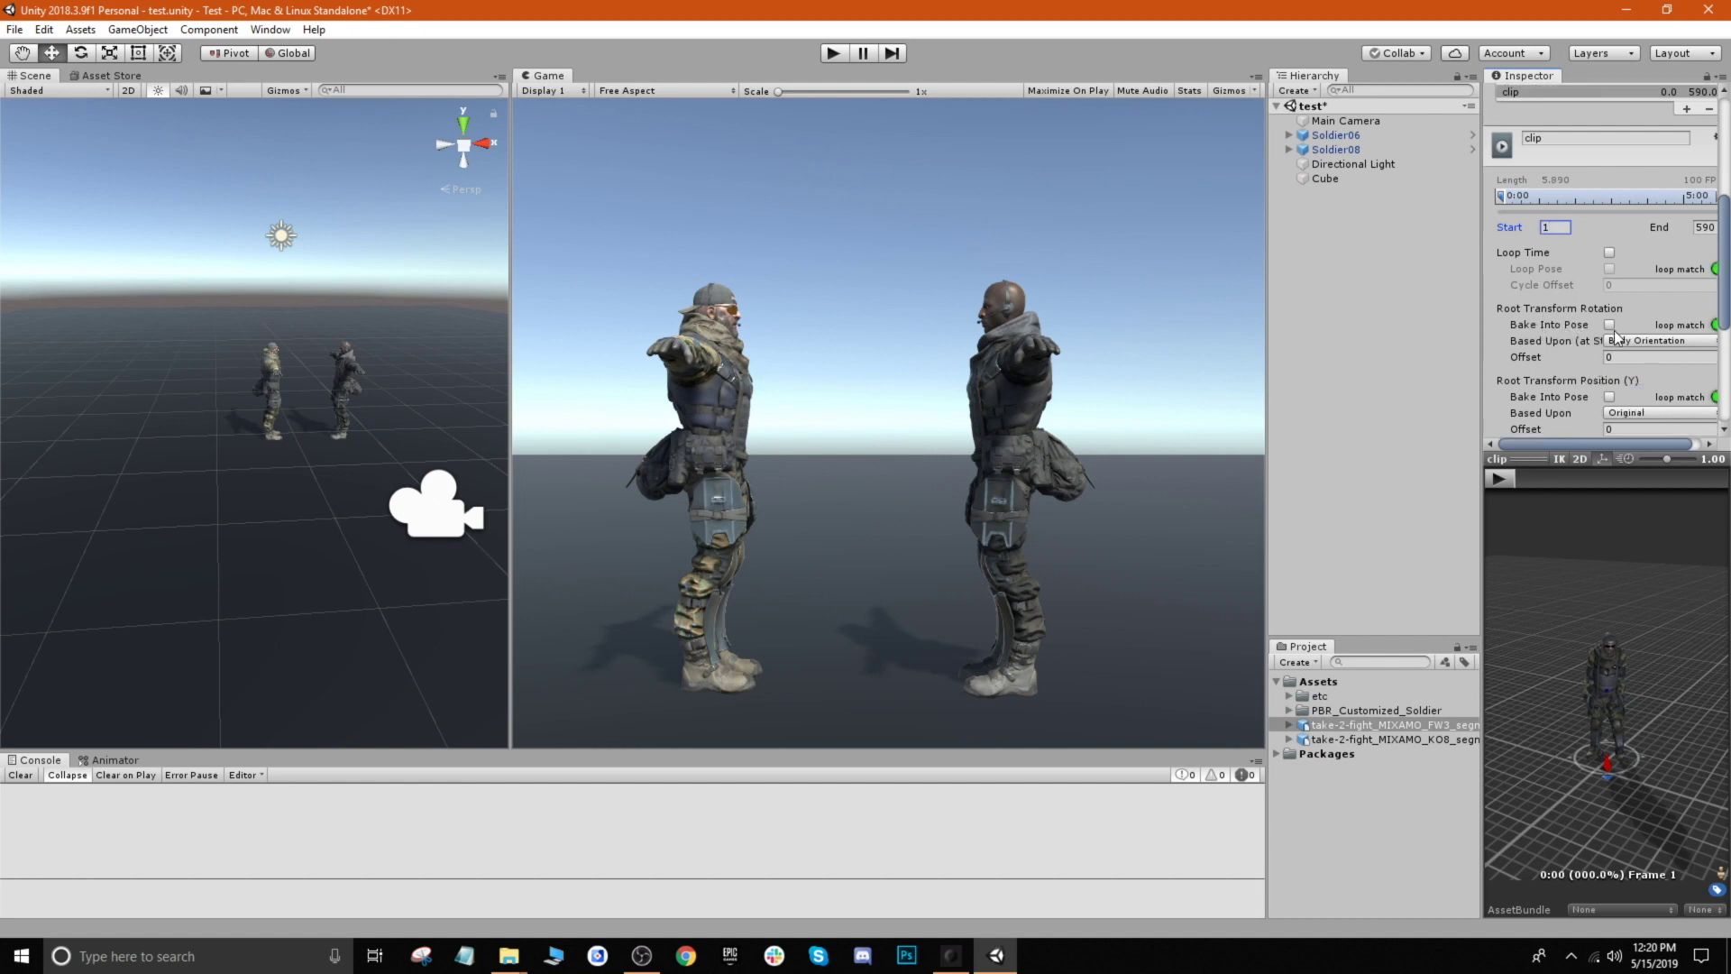
Bake the FW3 clip's Root Transform Rotation into the pose, apply the import settings, and play the preview
scroll(1587, 316, down, 5)
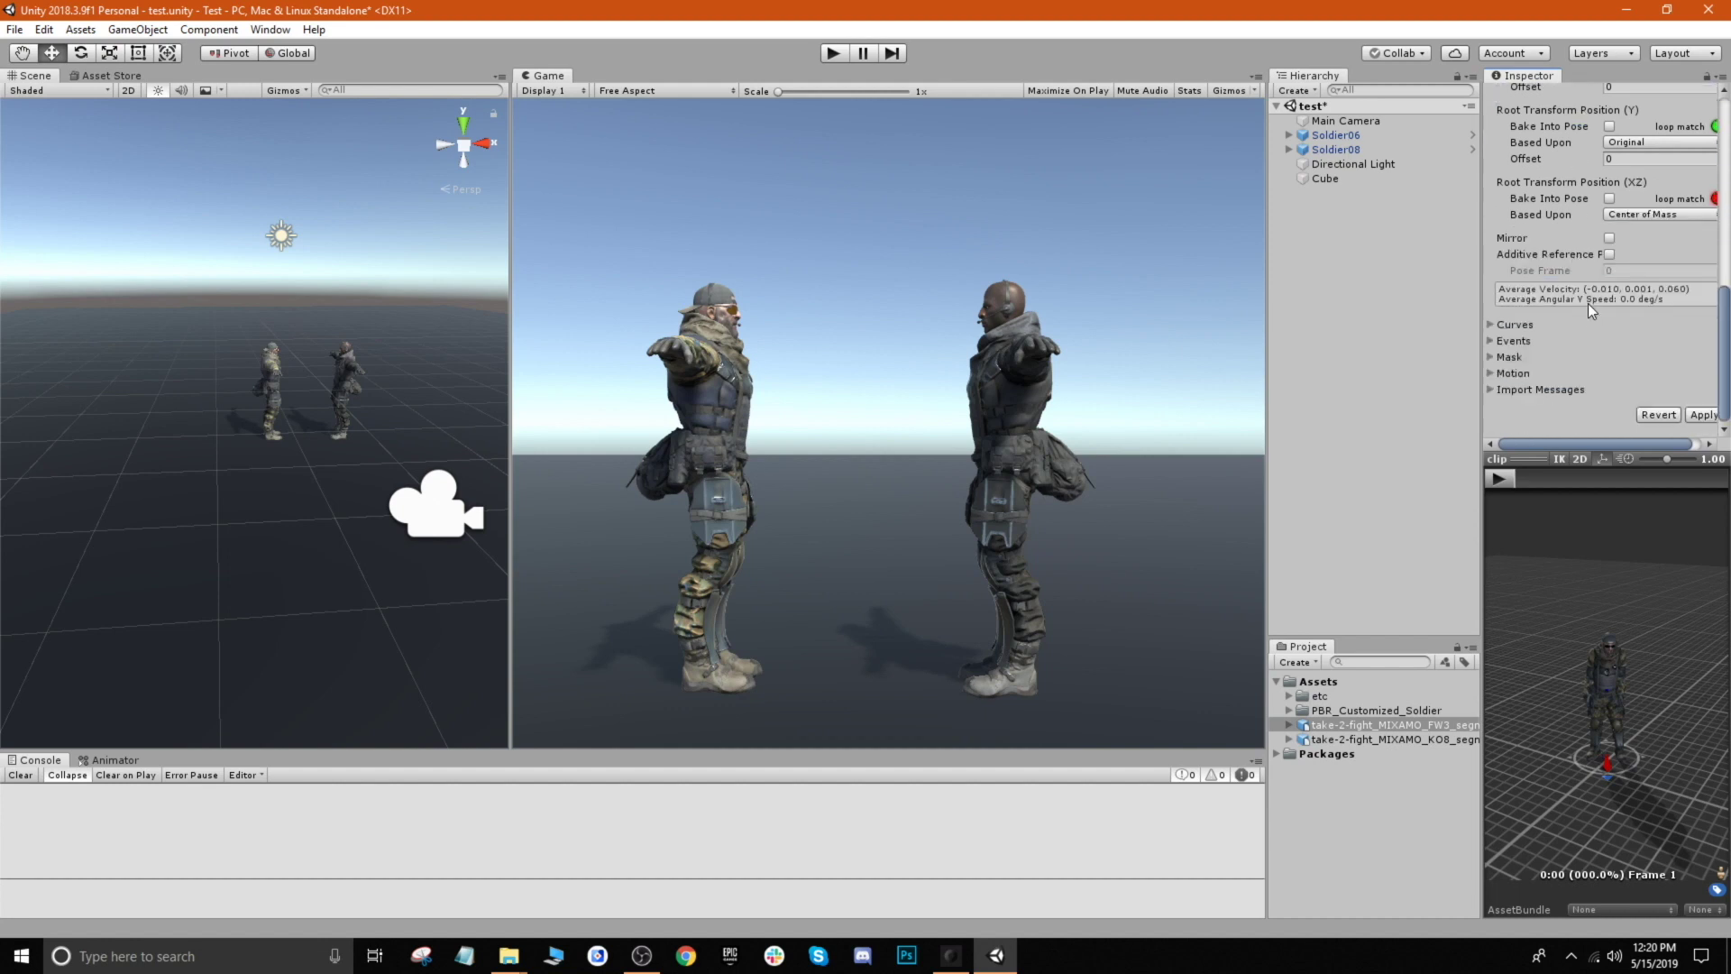
click(1700, 415)
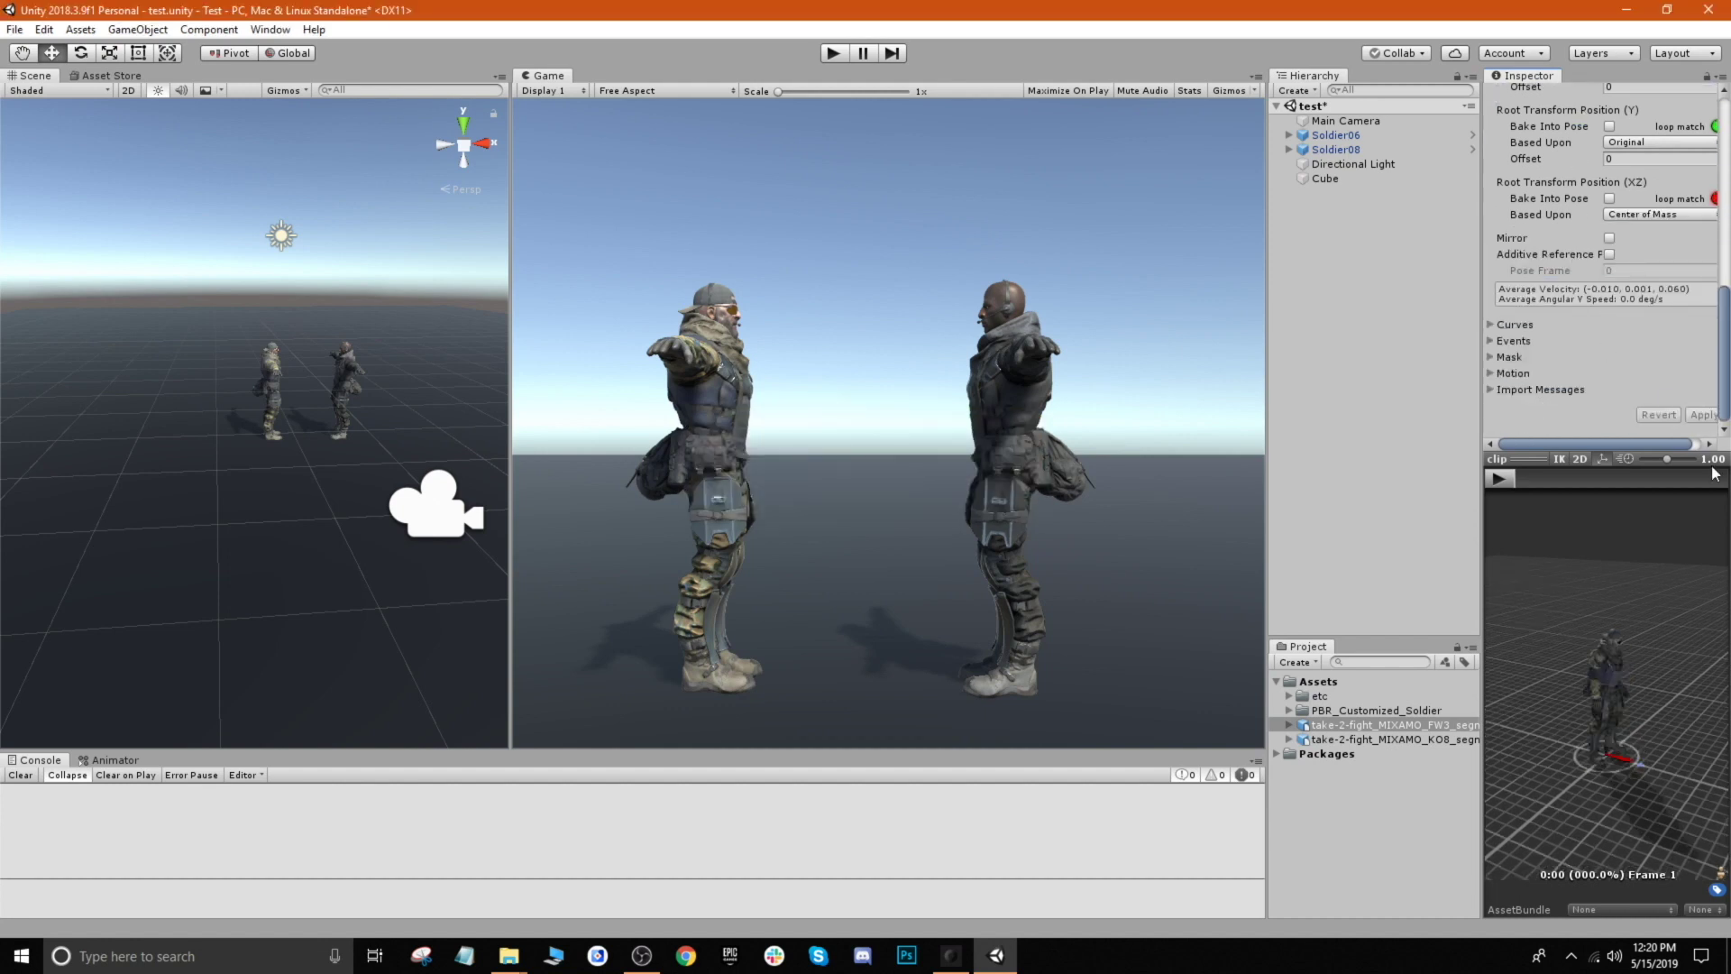
click(1496, 478)
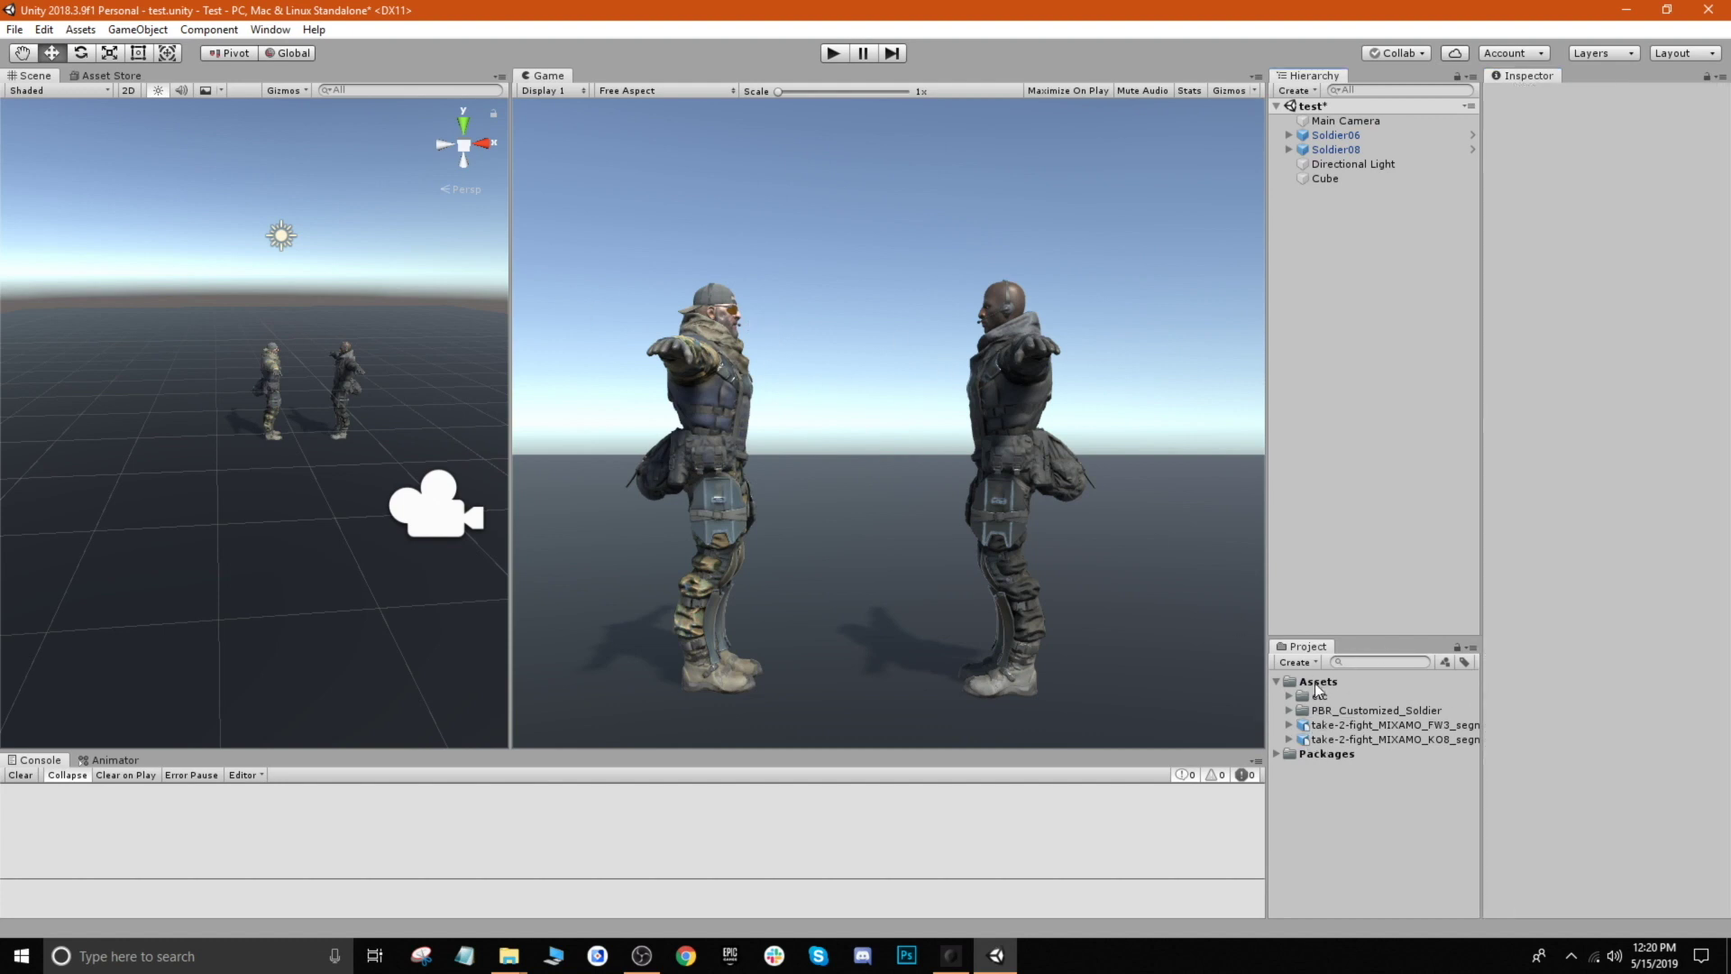
Create an Animator Controller named Character1 in the Assets folder and duplicate it for the second soldier
right_click(1314, 682)
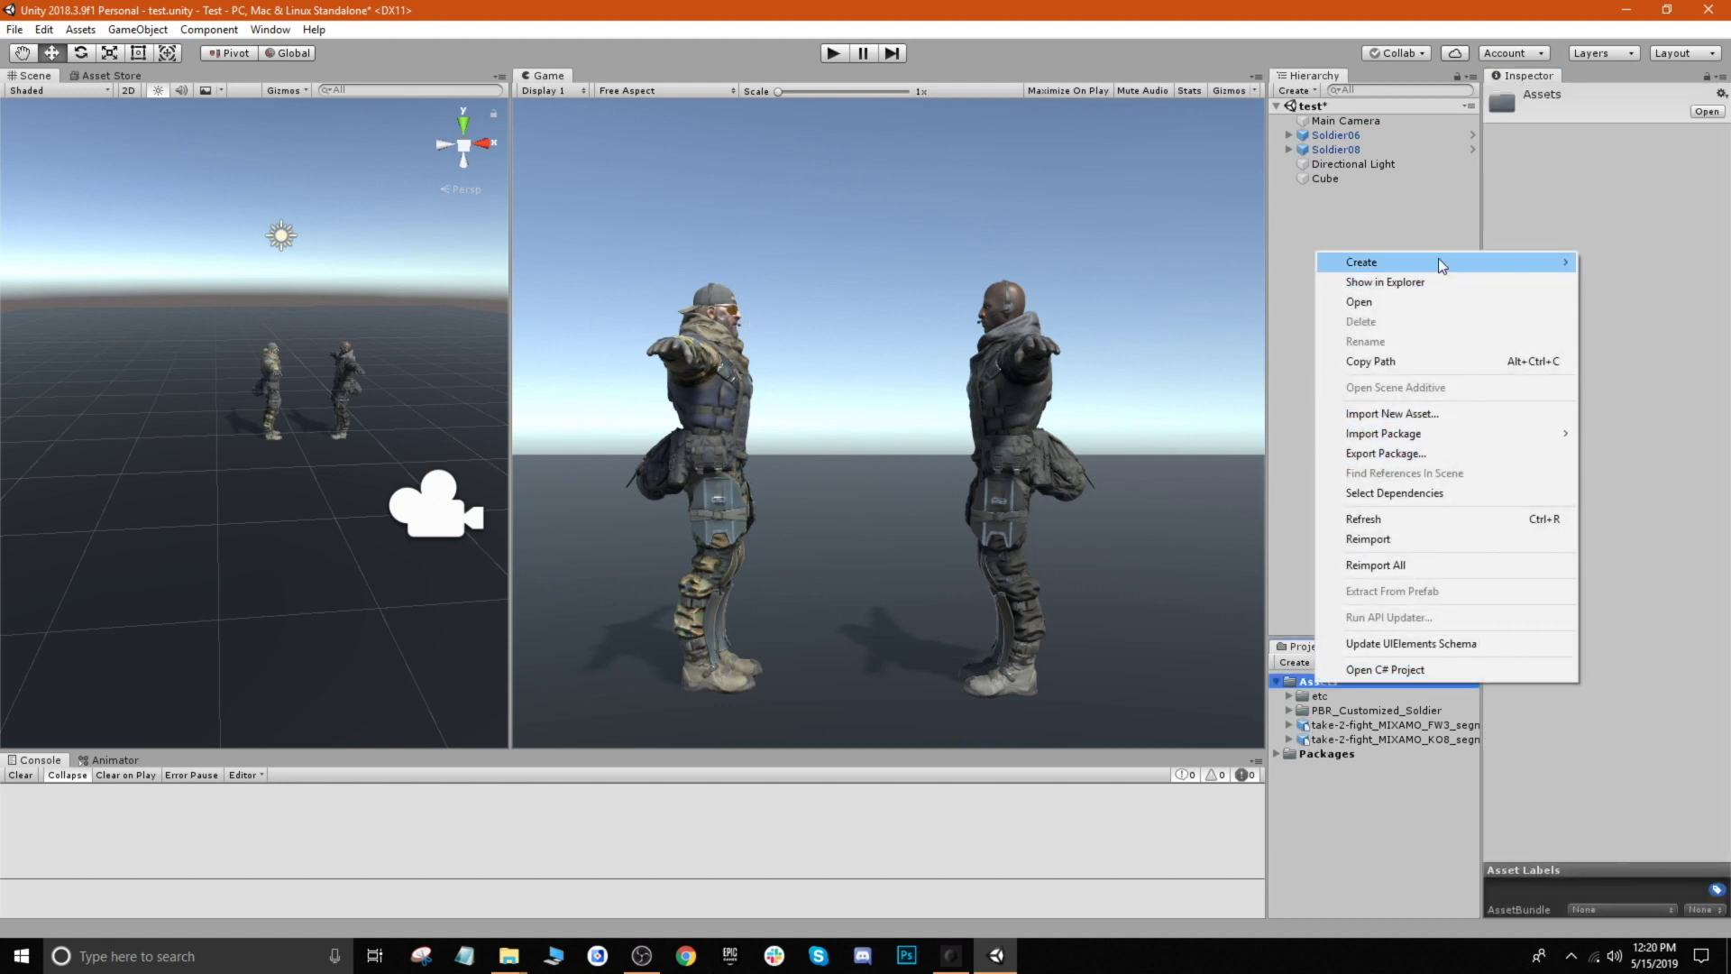
mouse_move(1439, 261)
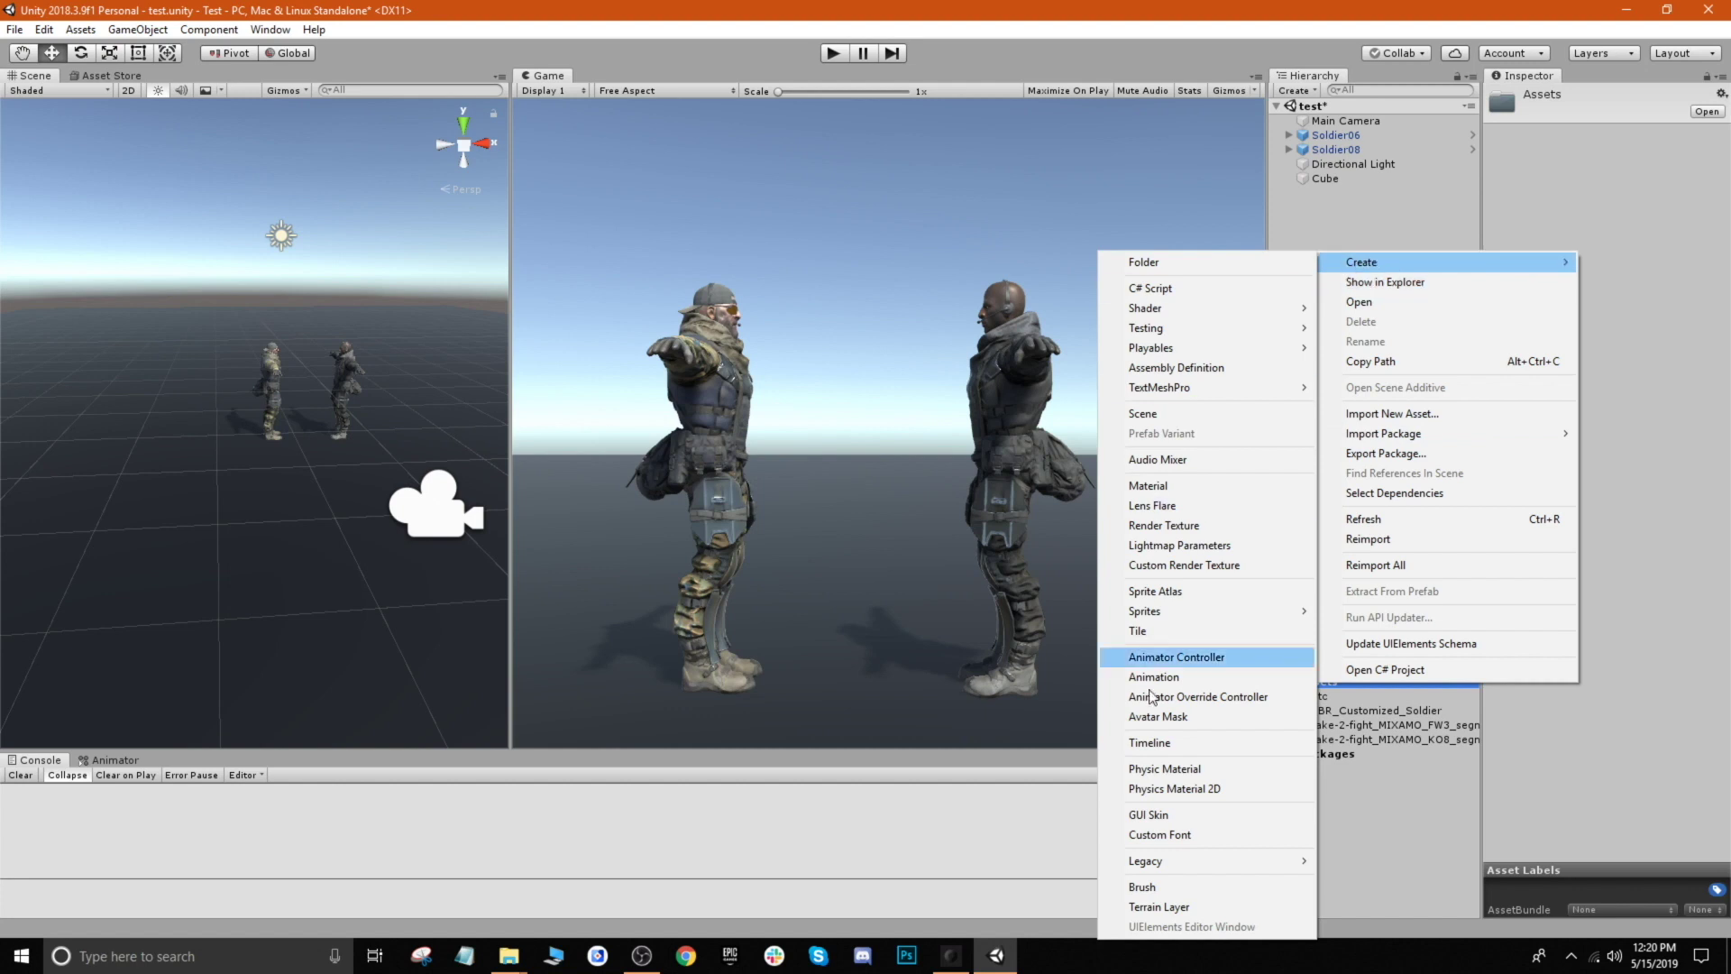
click(1200, 658)
text(Character1)
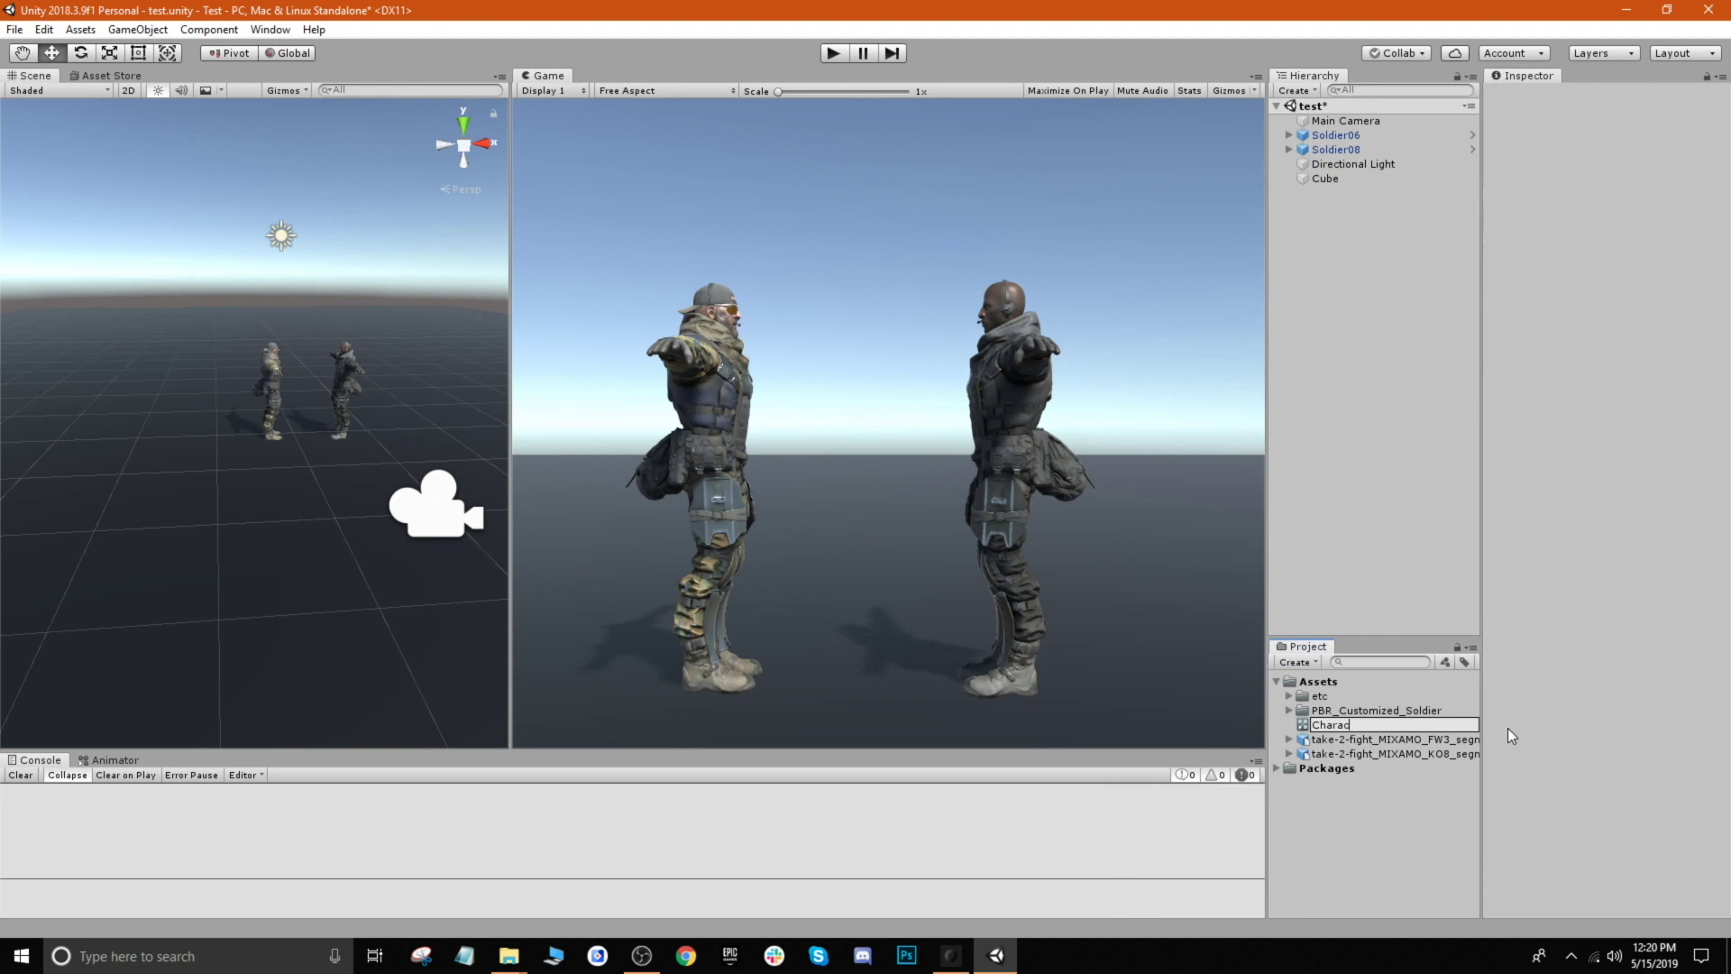
key(Return)
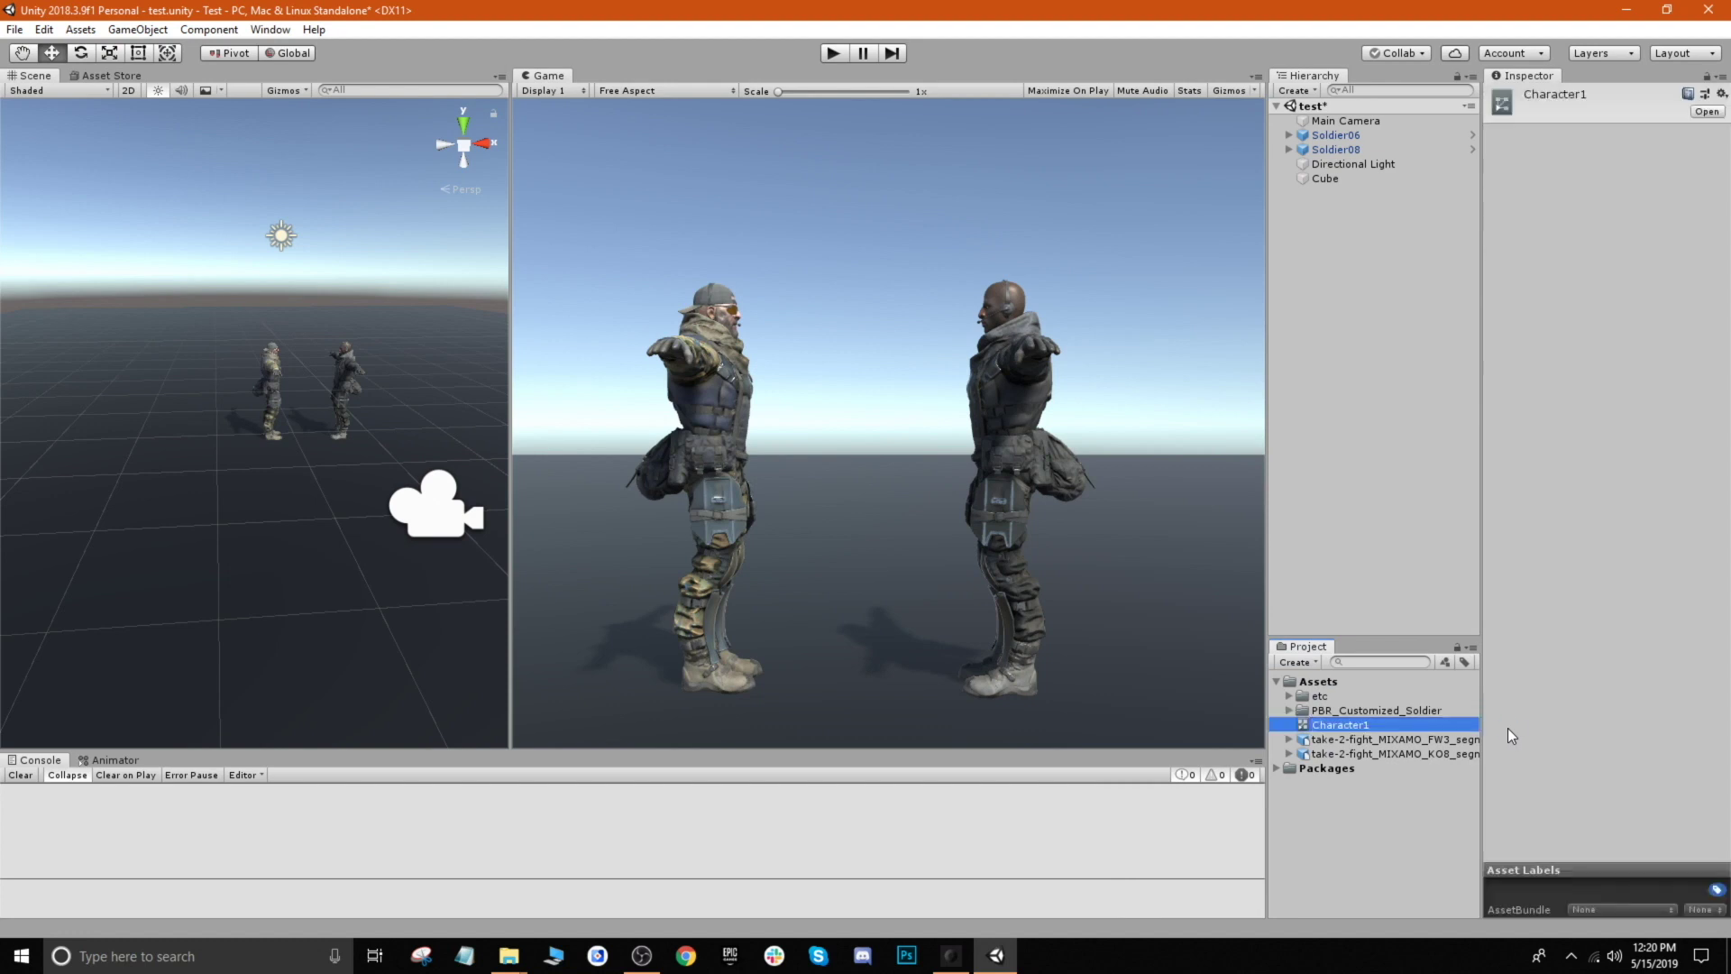
key(ctrl+d)
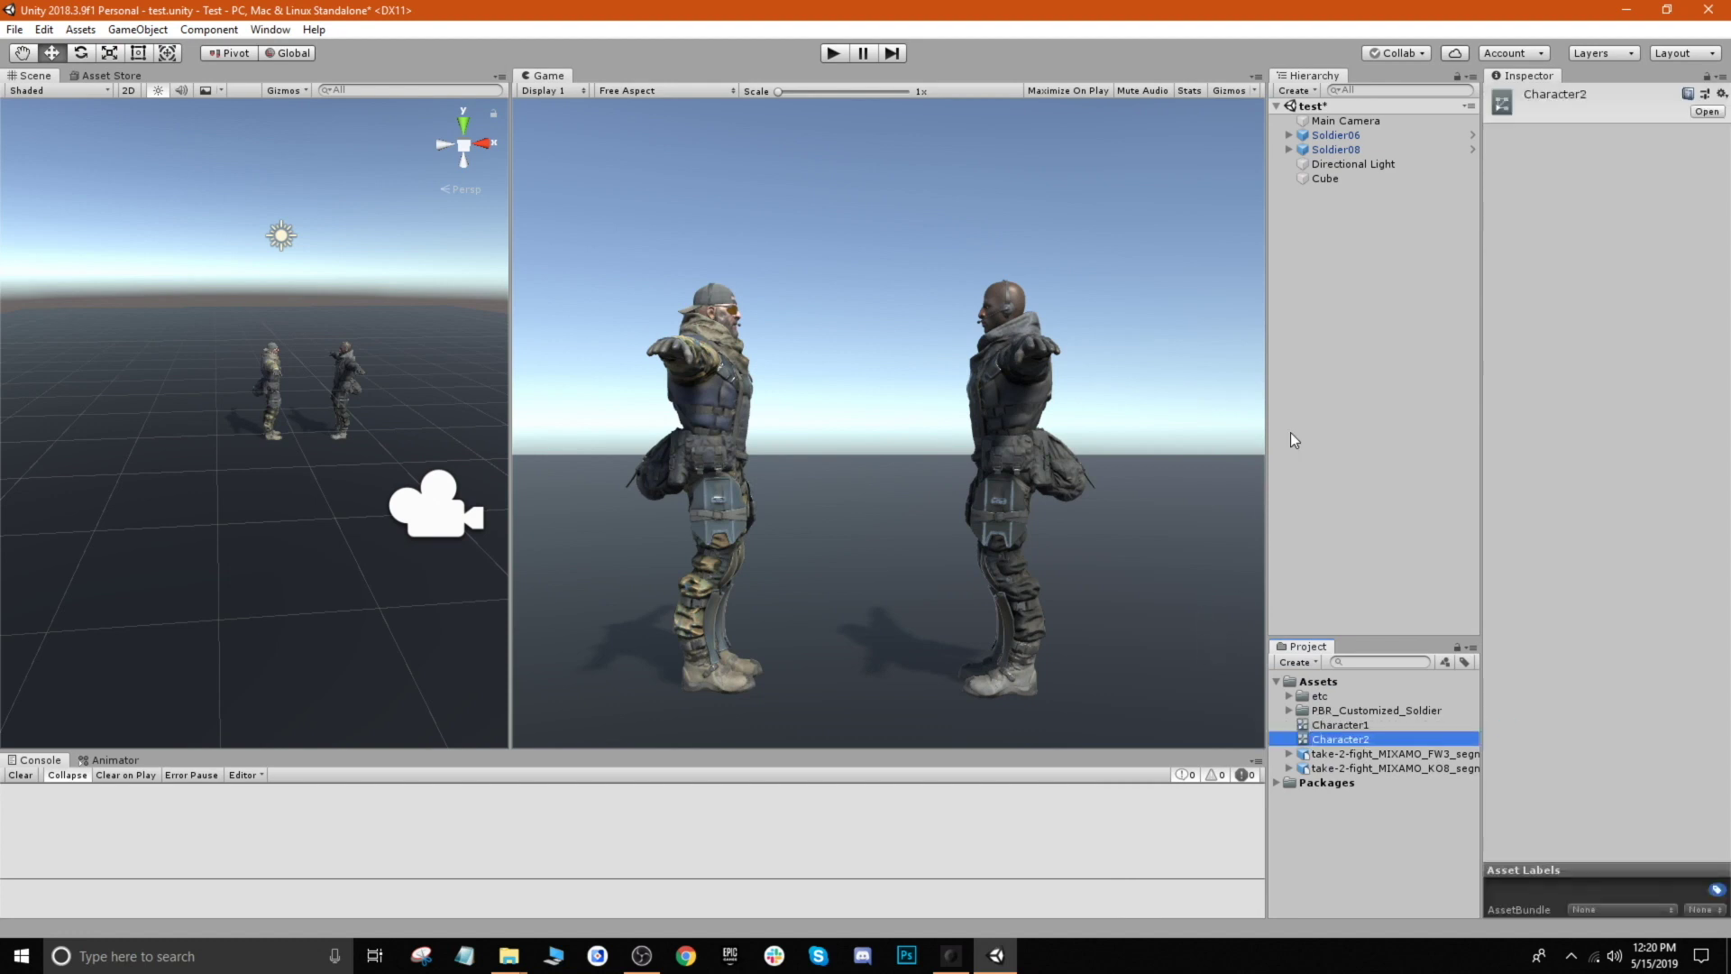
Assign the Character1 controller to Soldier06's Animator and the Character2 controller to Soldier08's Animator
click(1353, 135)
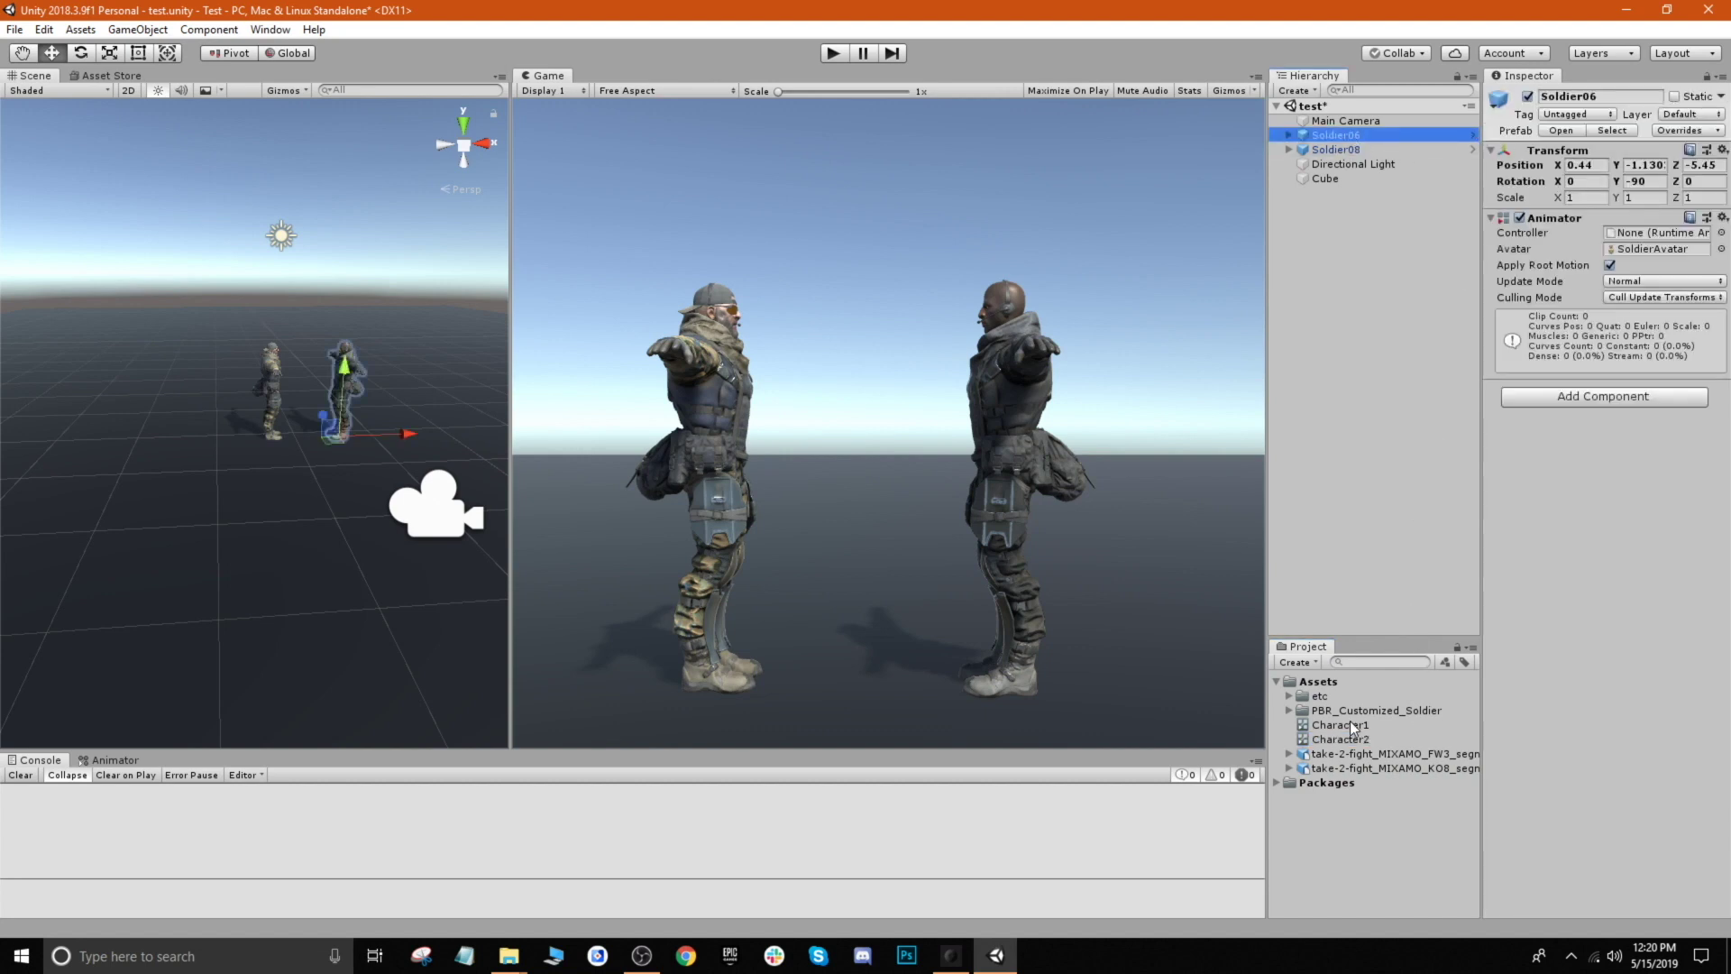
drag(1343, 724, 1620, 239)
click(1335, 148)
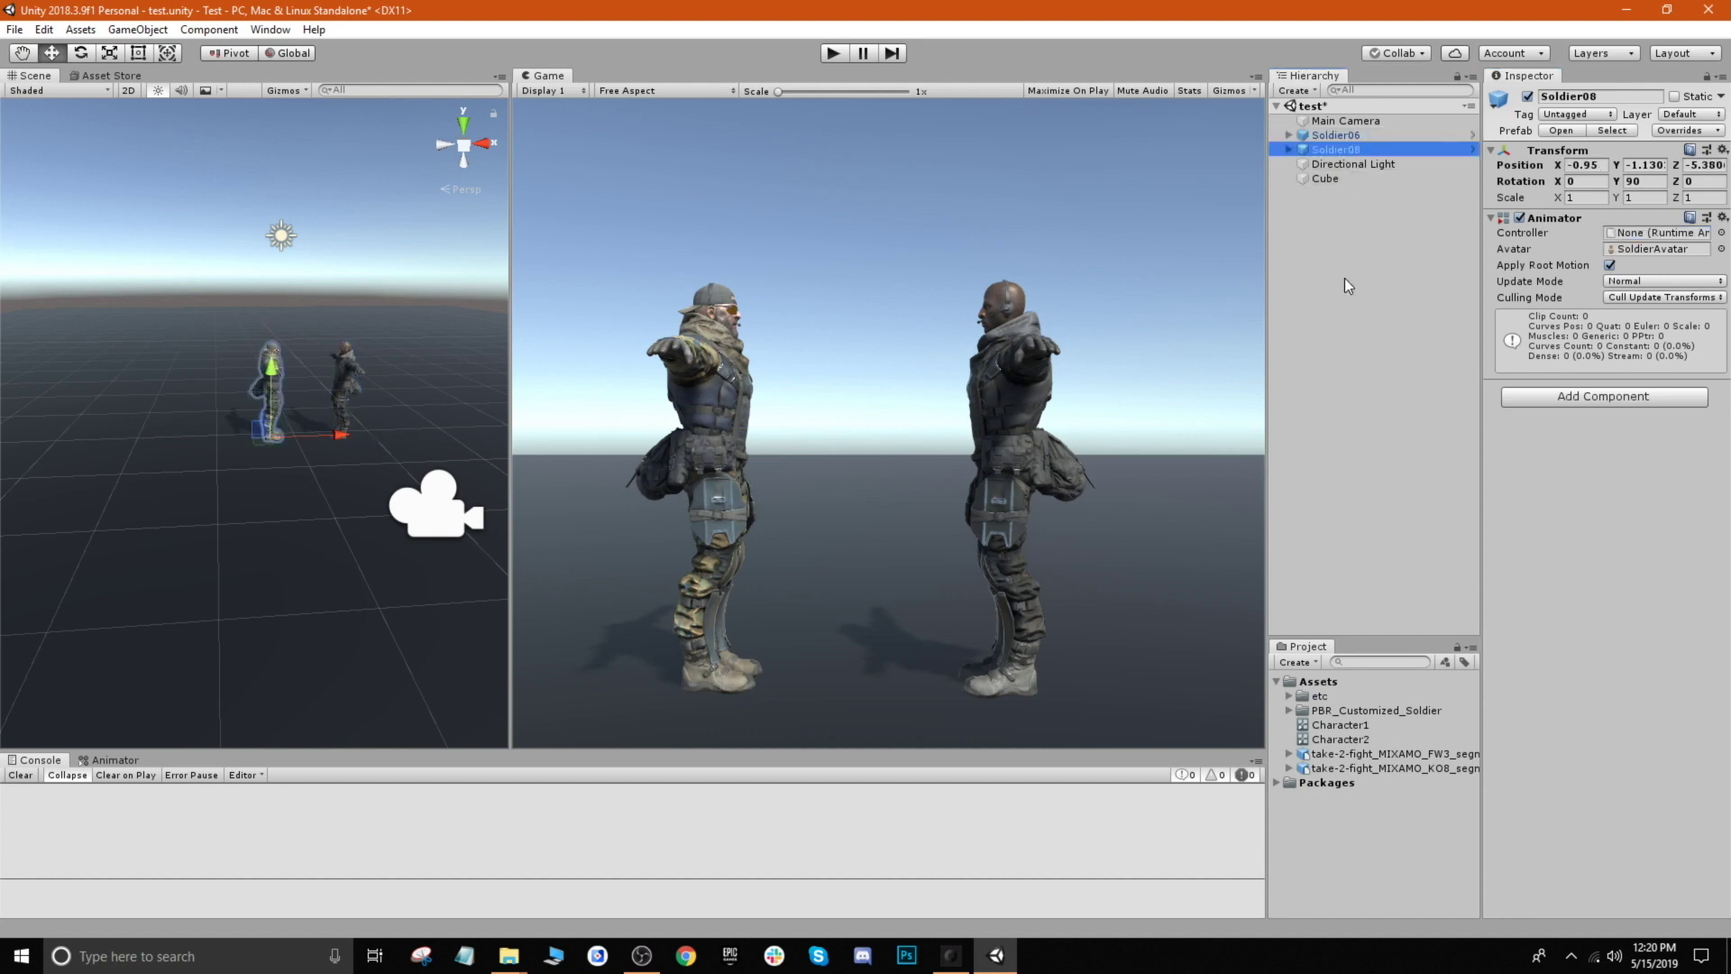
drag(1360, 736, 1636, 238)
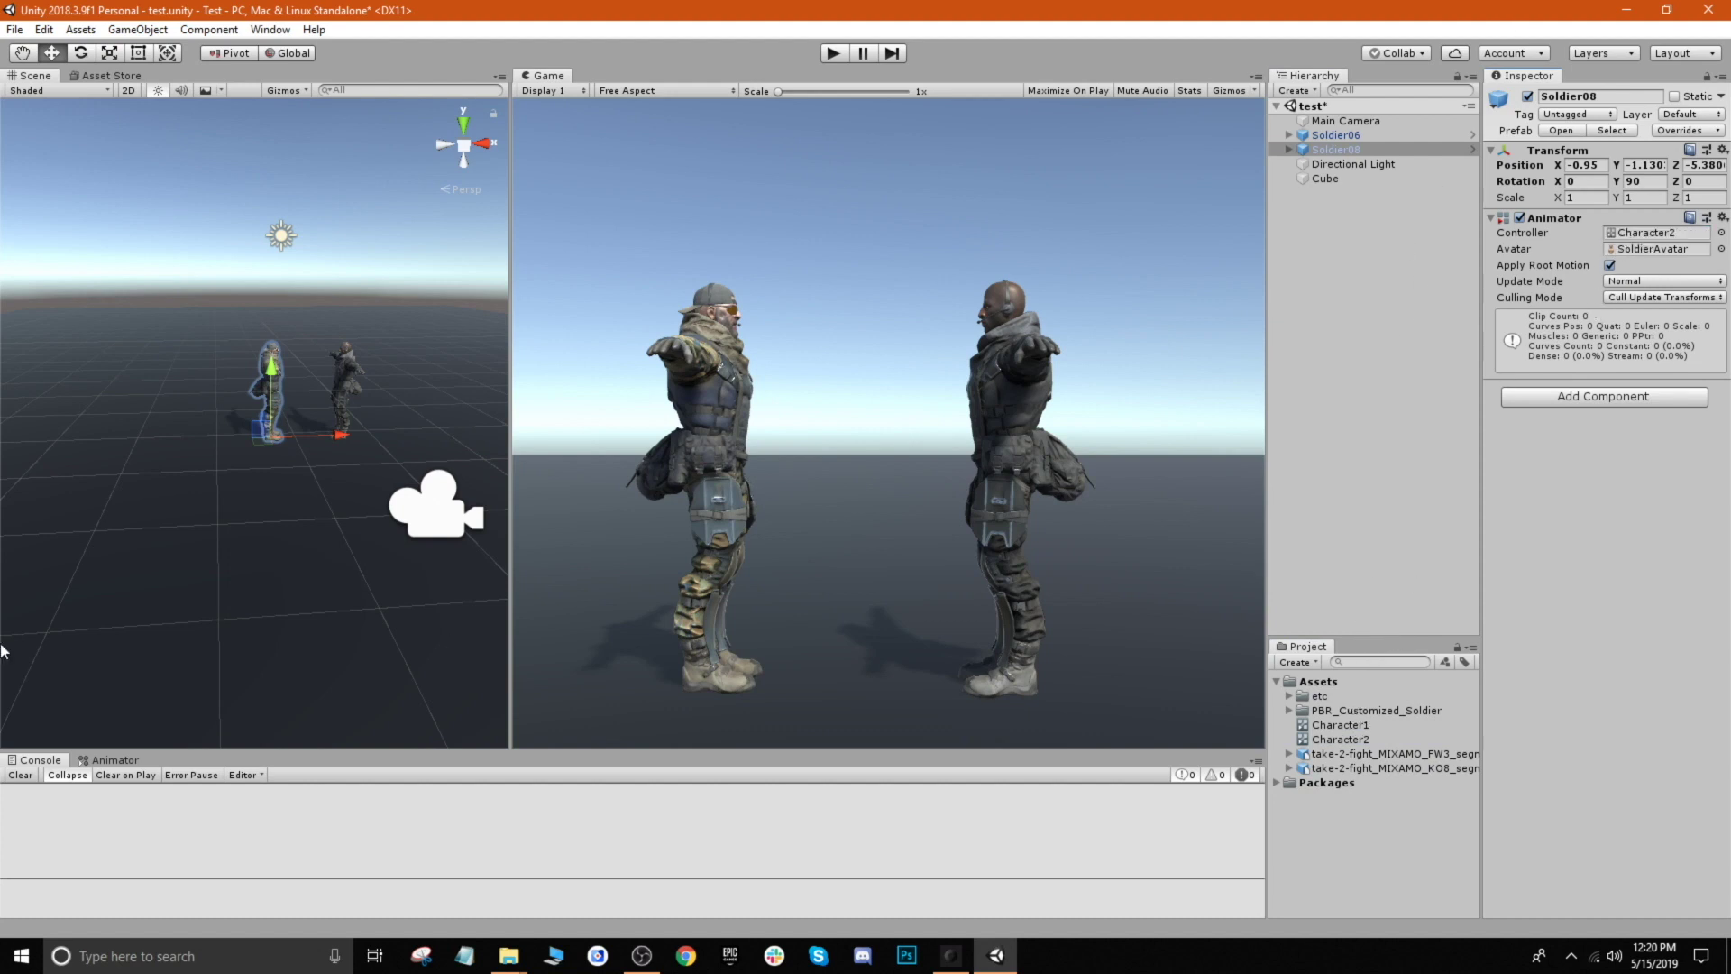
Open the Animator window and display Soldier06's Character1 controller for editing
click(112, 760)
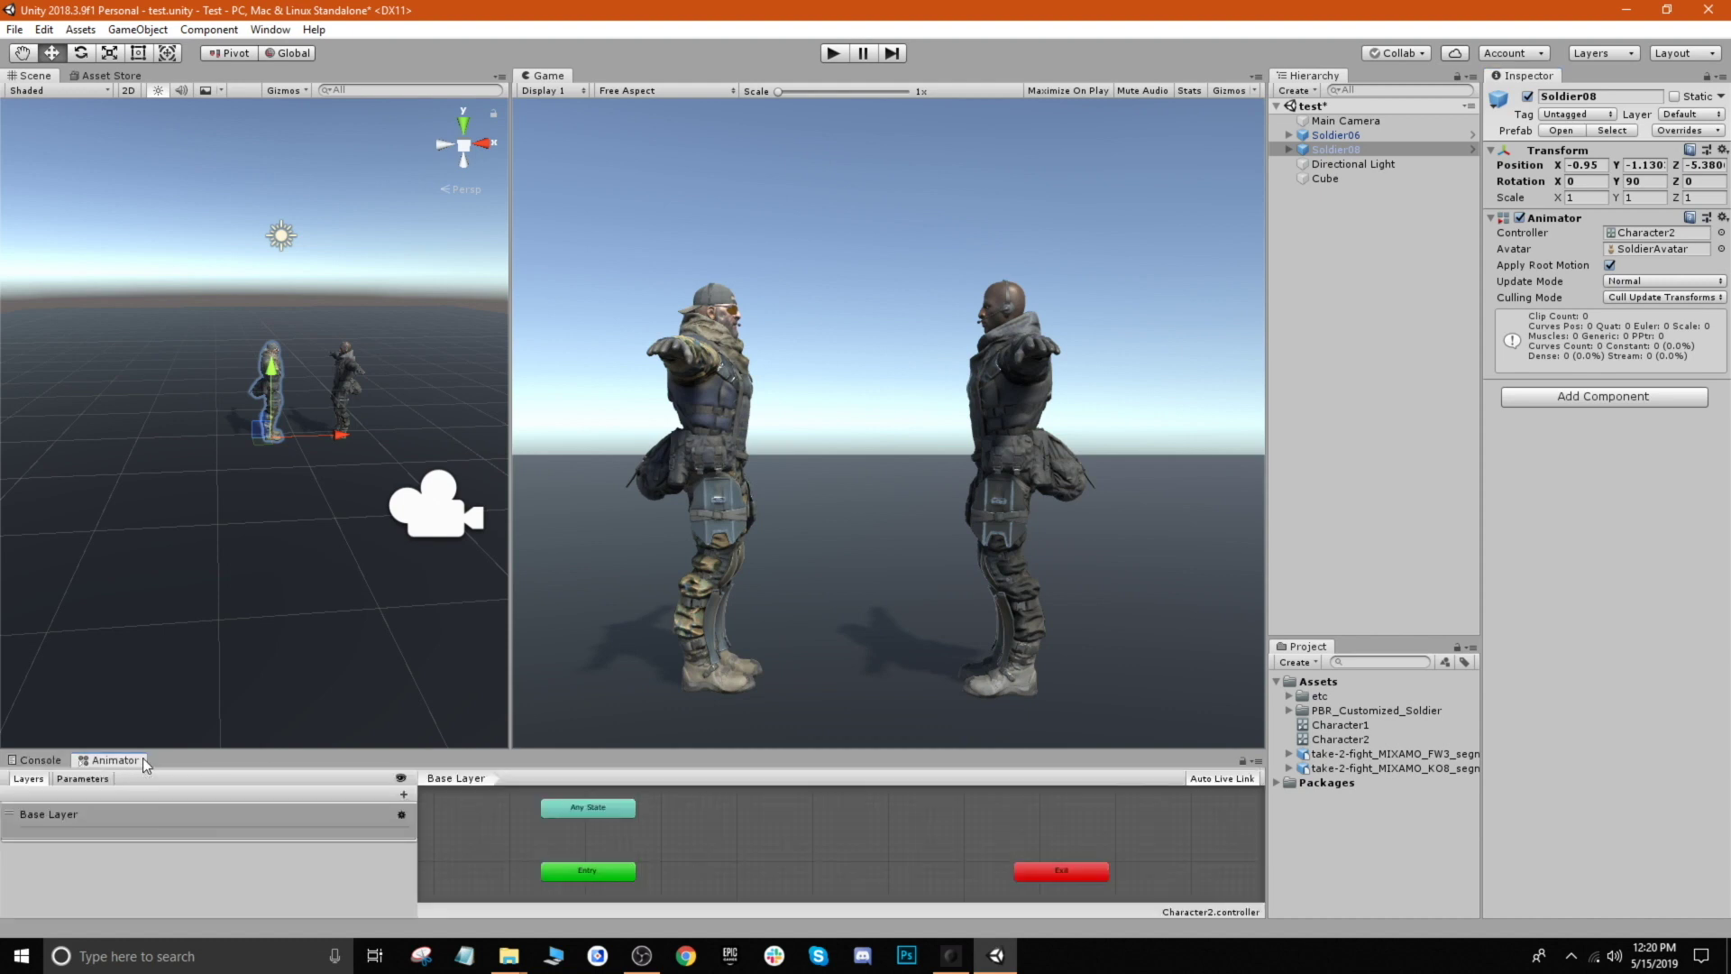
click(270, 29)
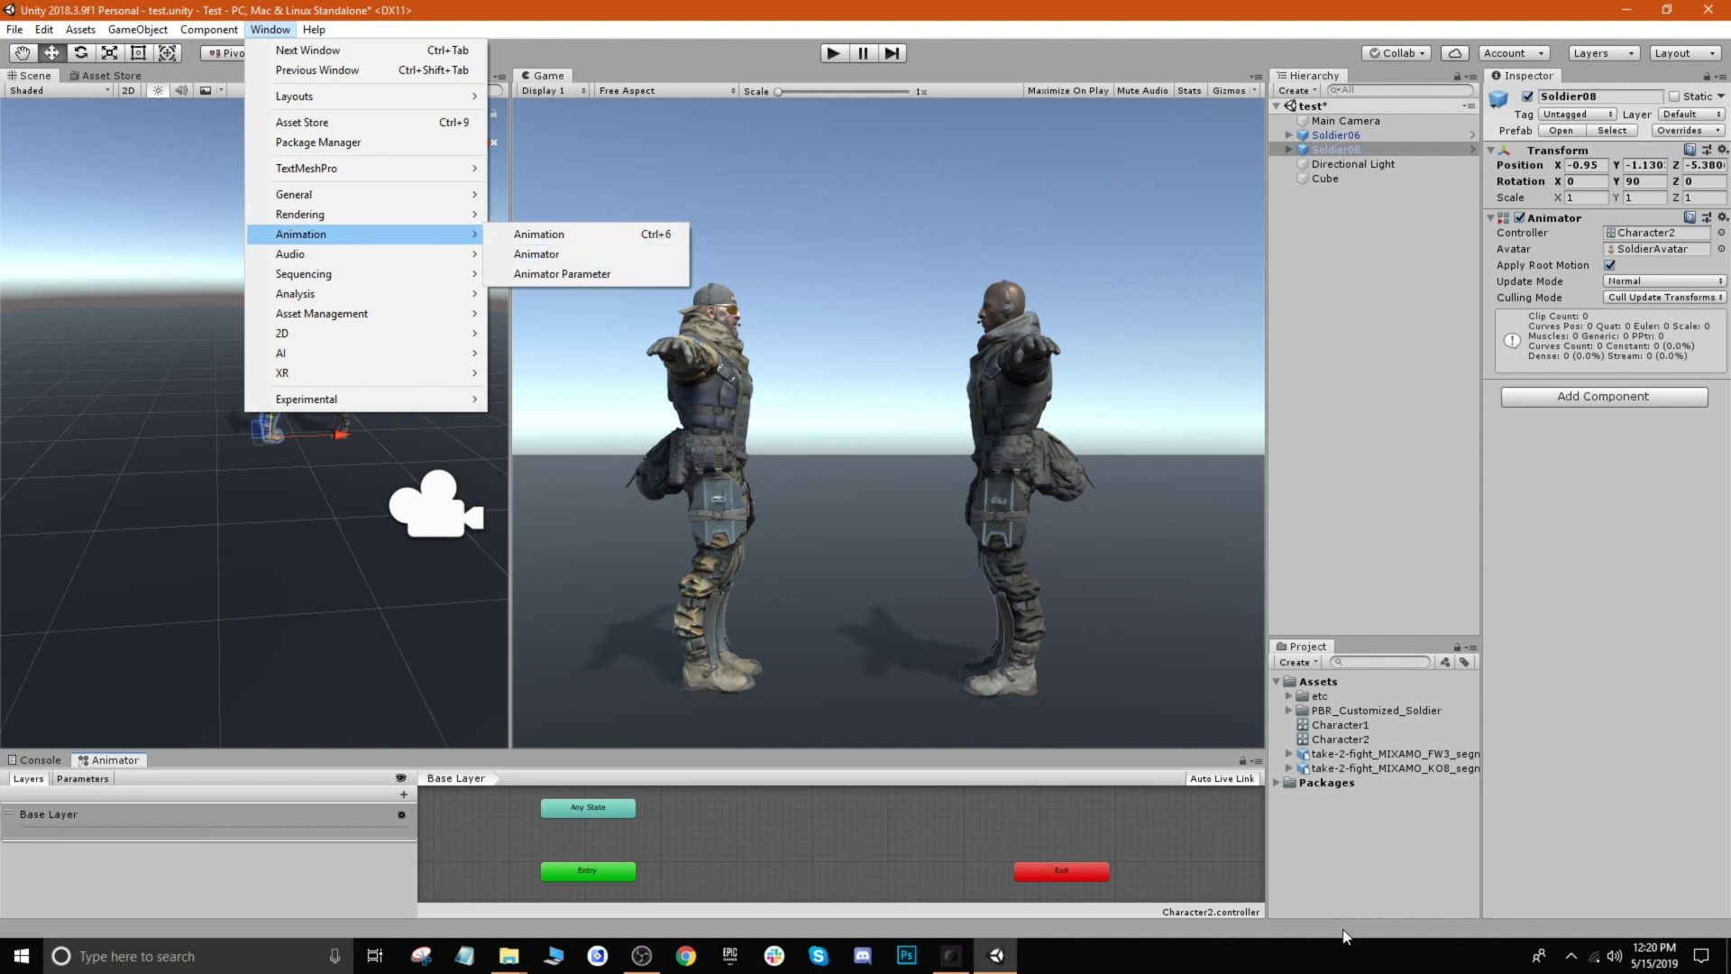
click(917, 792)
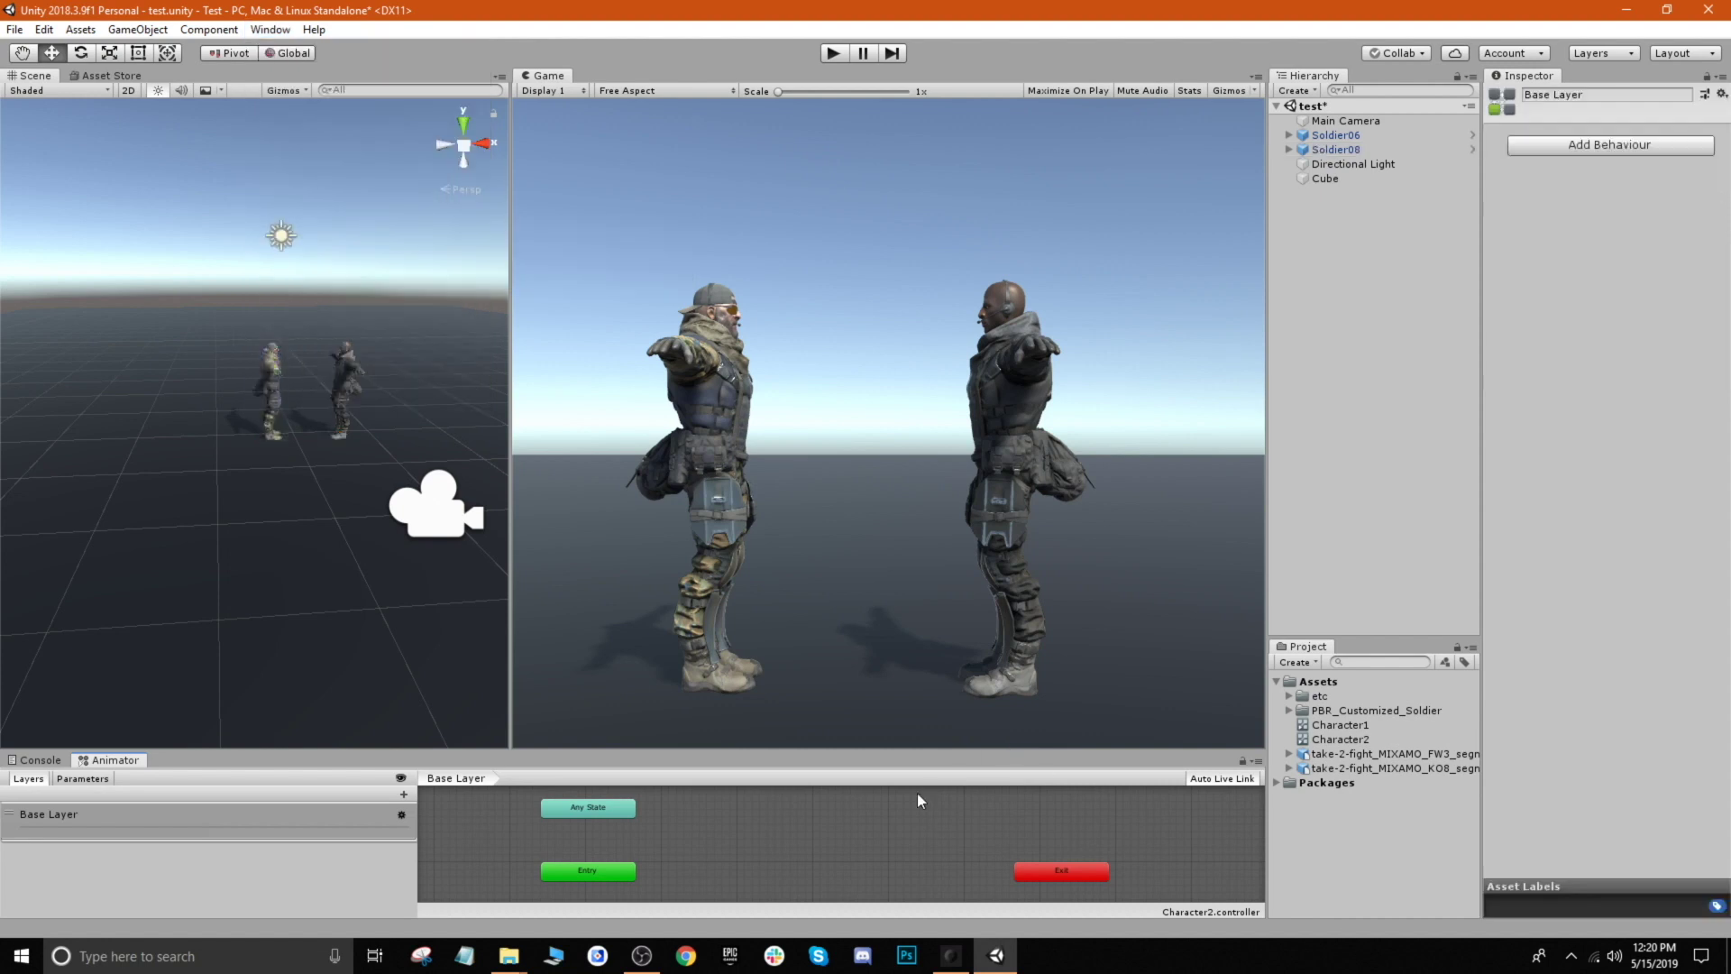
click(1336, 136)
click(1636, 232)
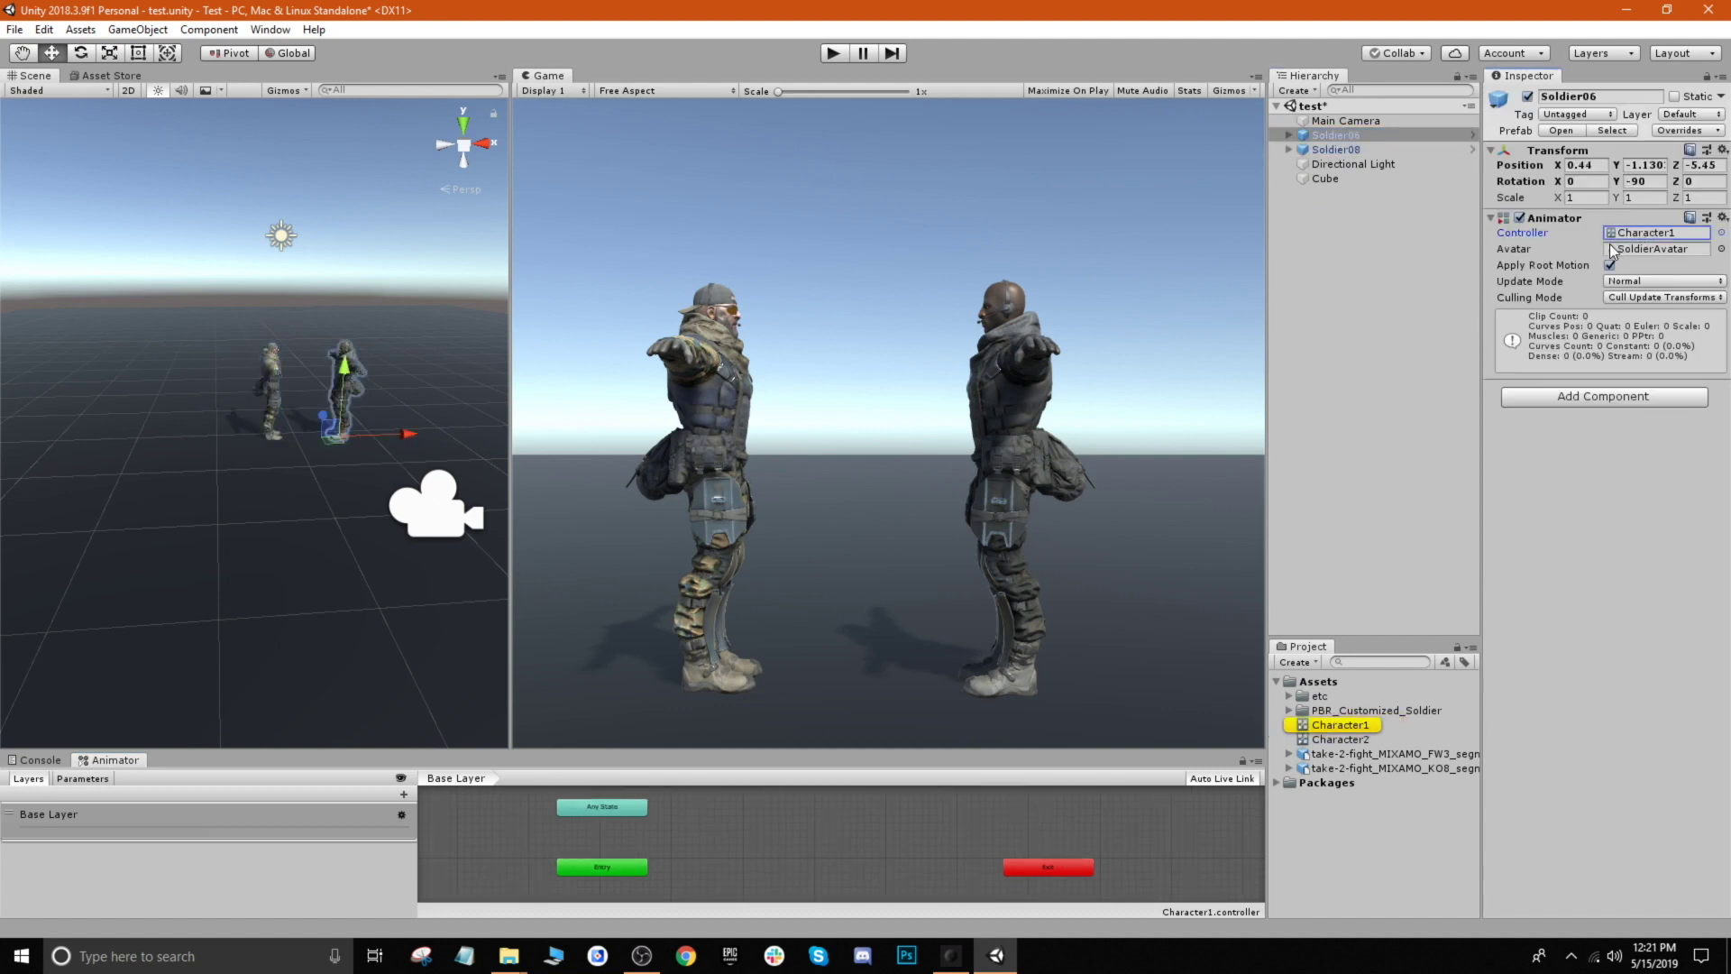
Preview the take-2-fight_MIXAMO_FW3_segment animation to identify which fighter's motion it contains
click(1424, 753)
click(1499, 477)
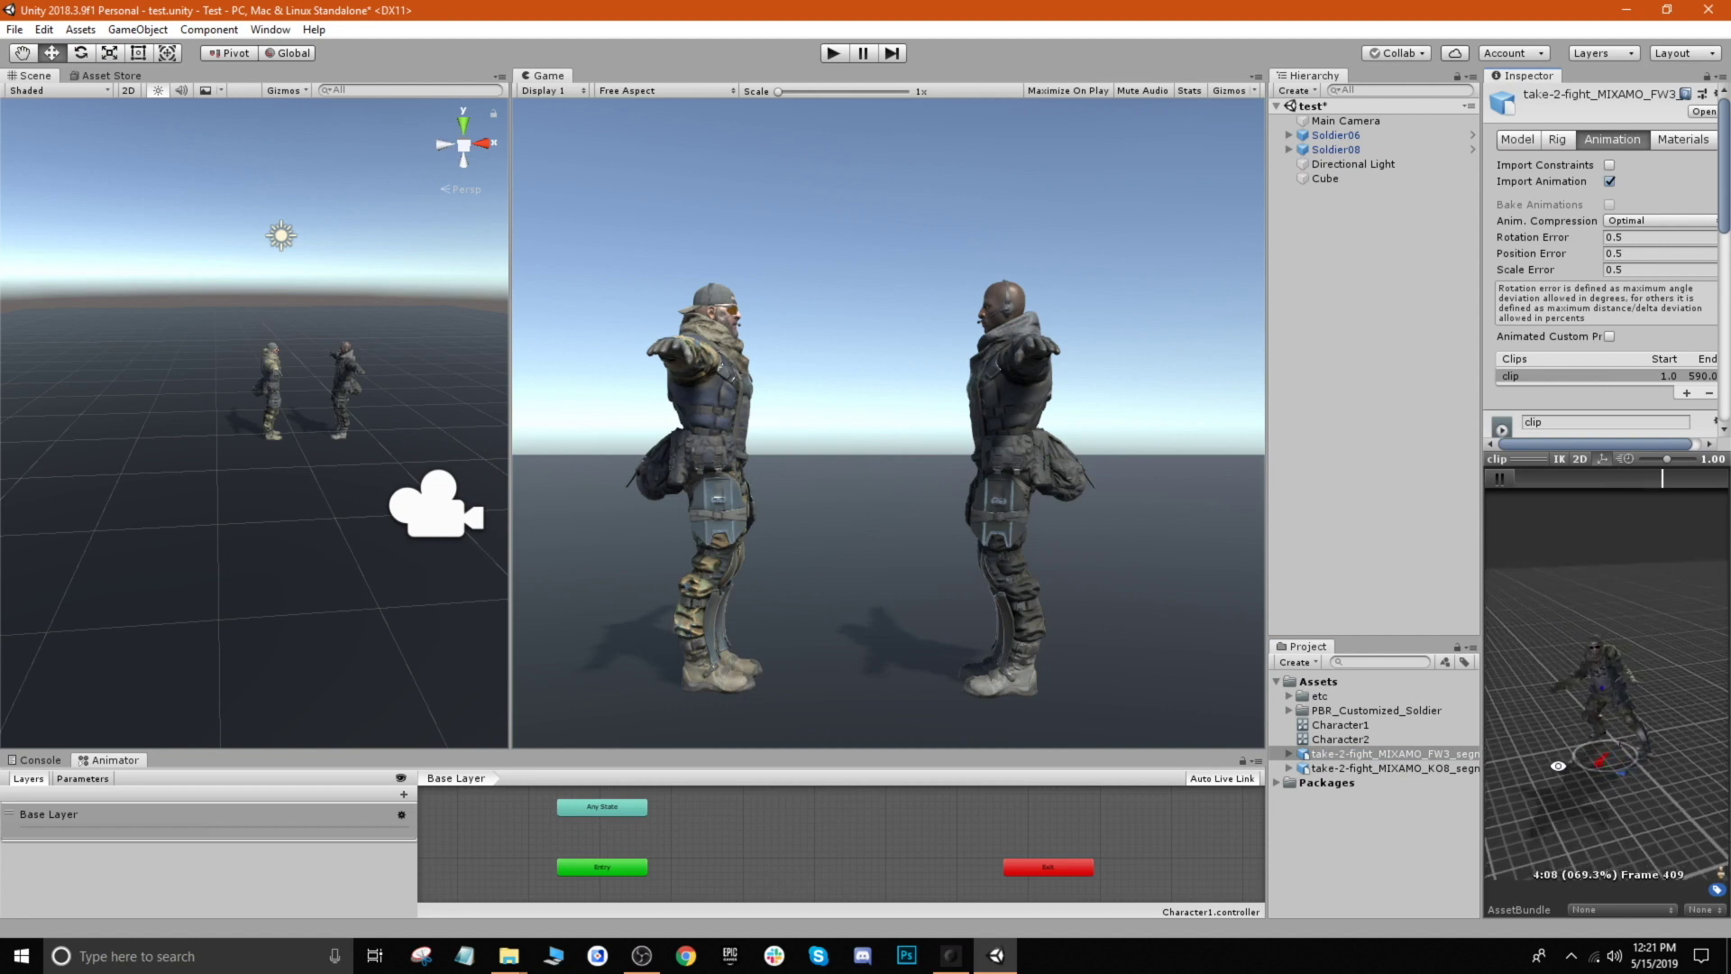
click(1499, 478)
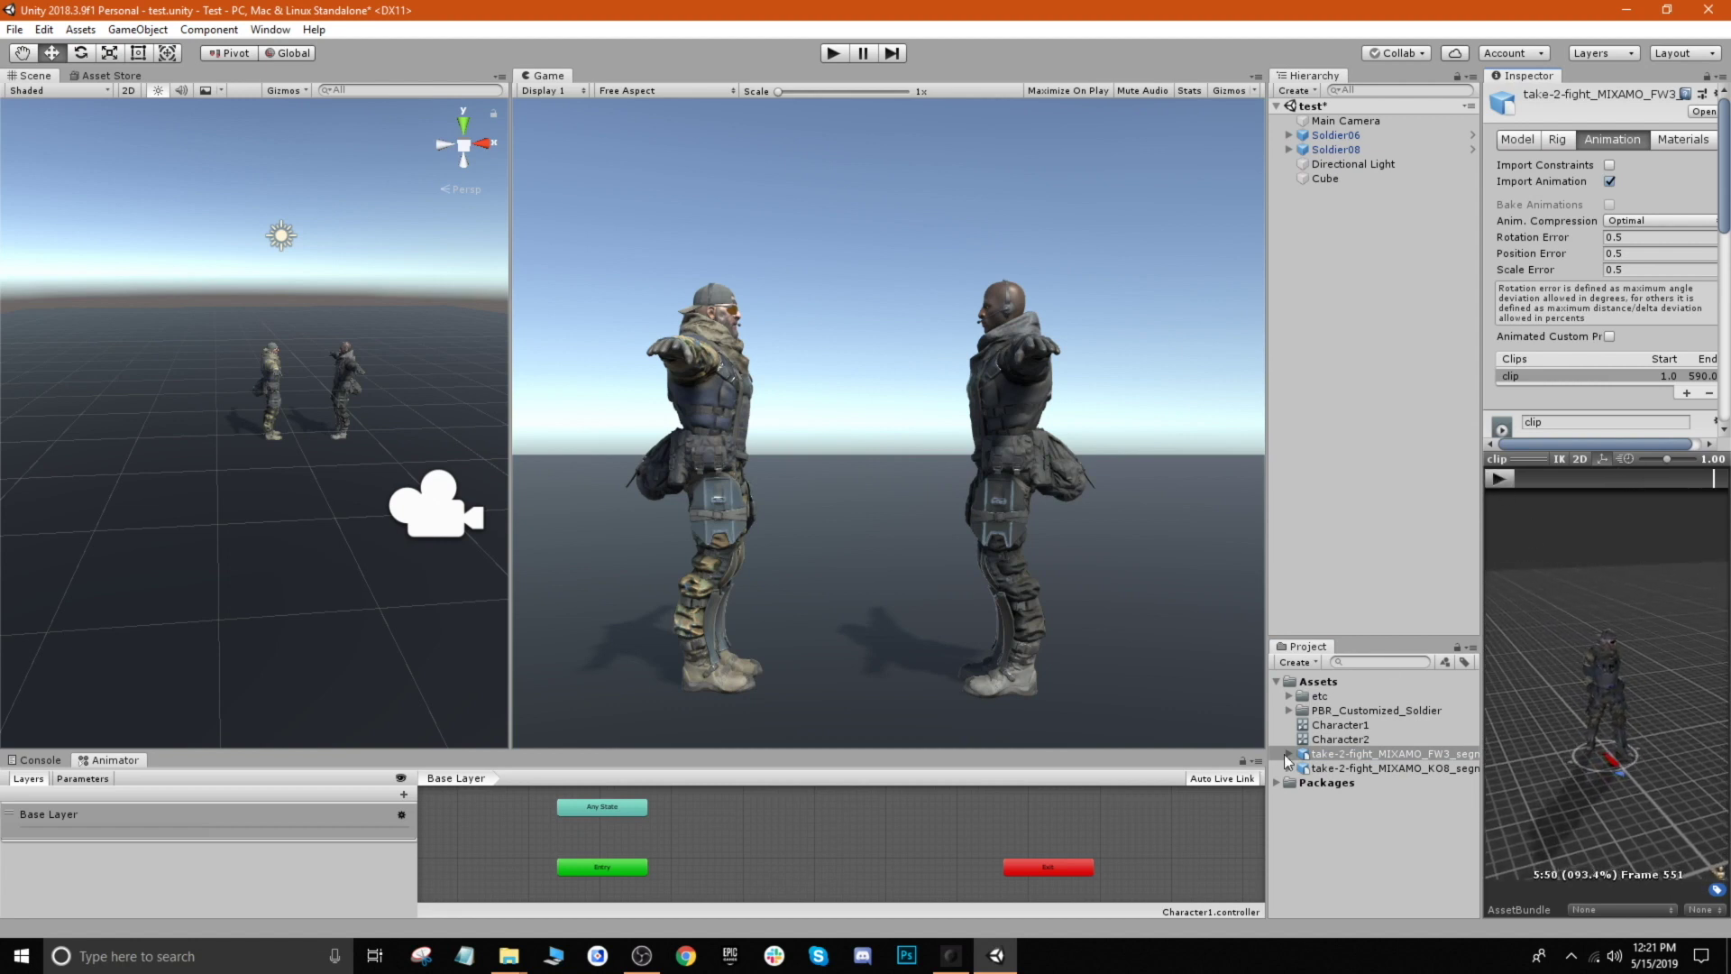
Add the clip from take-2-fight_MIXAMO_FW3_segment as a state in the Character1 controller, between Entry and Exit
double_click(1352, 753)
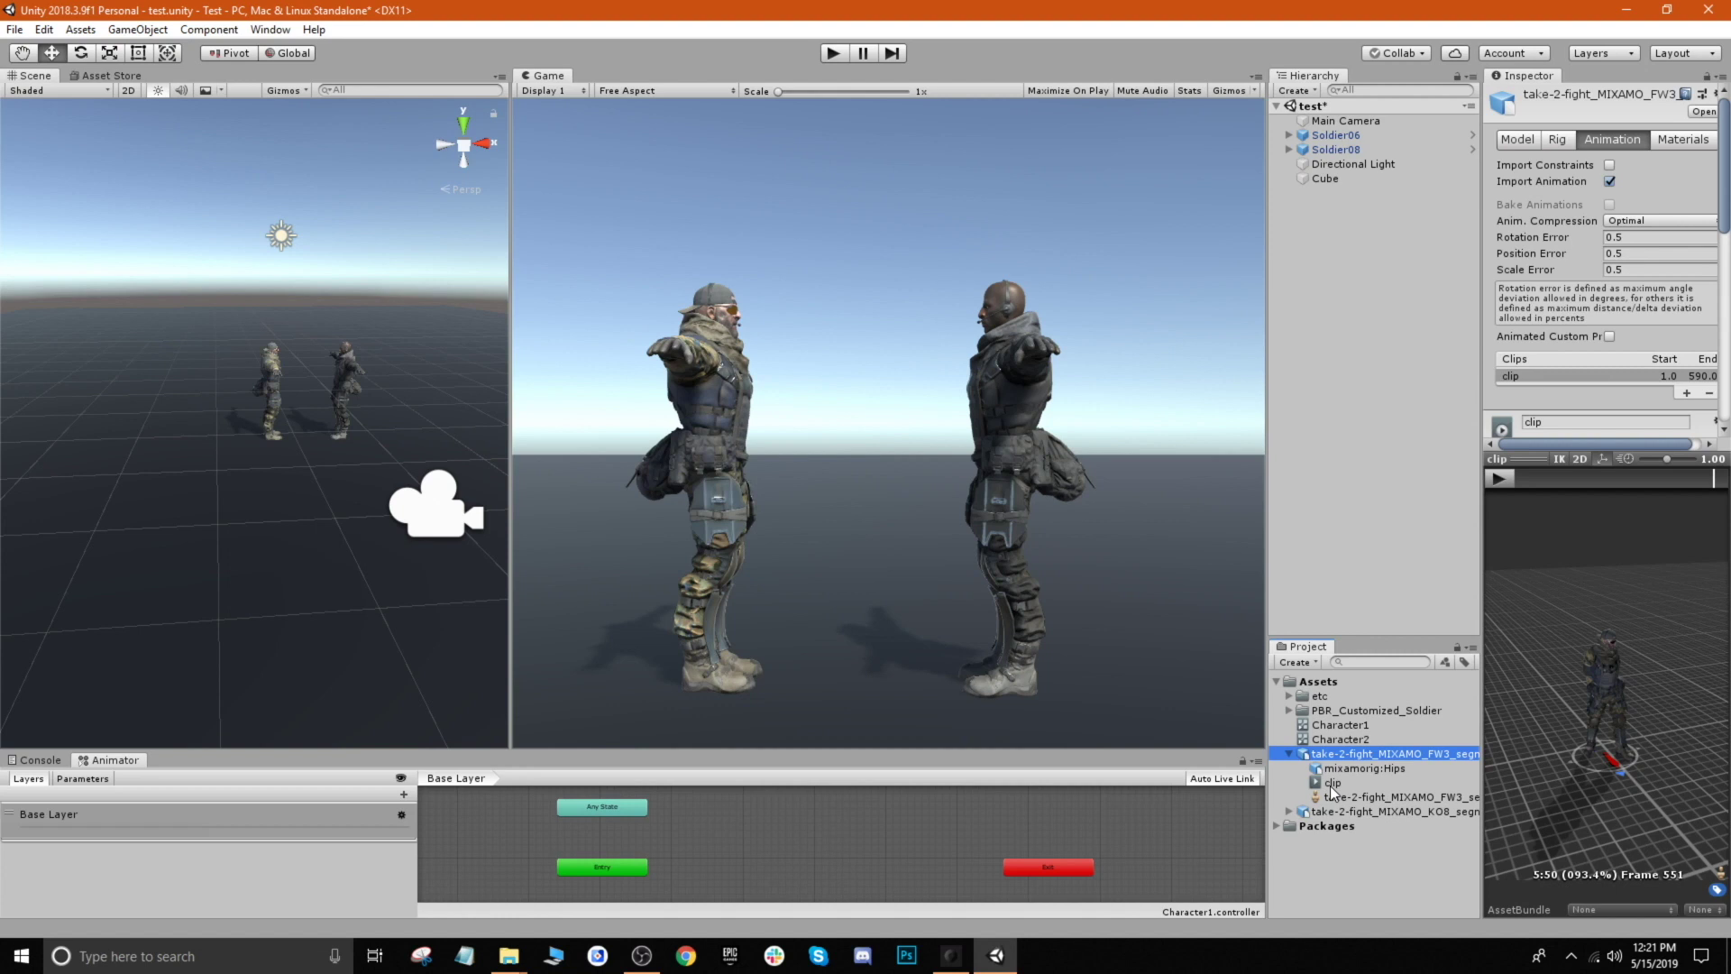
drag(1335, 784, 1049, 830)
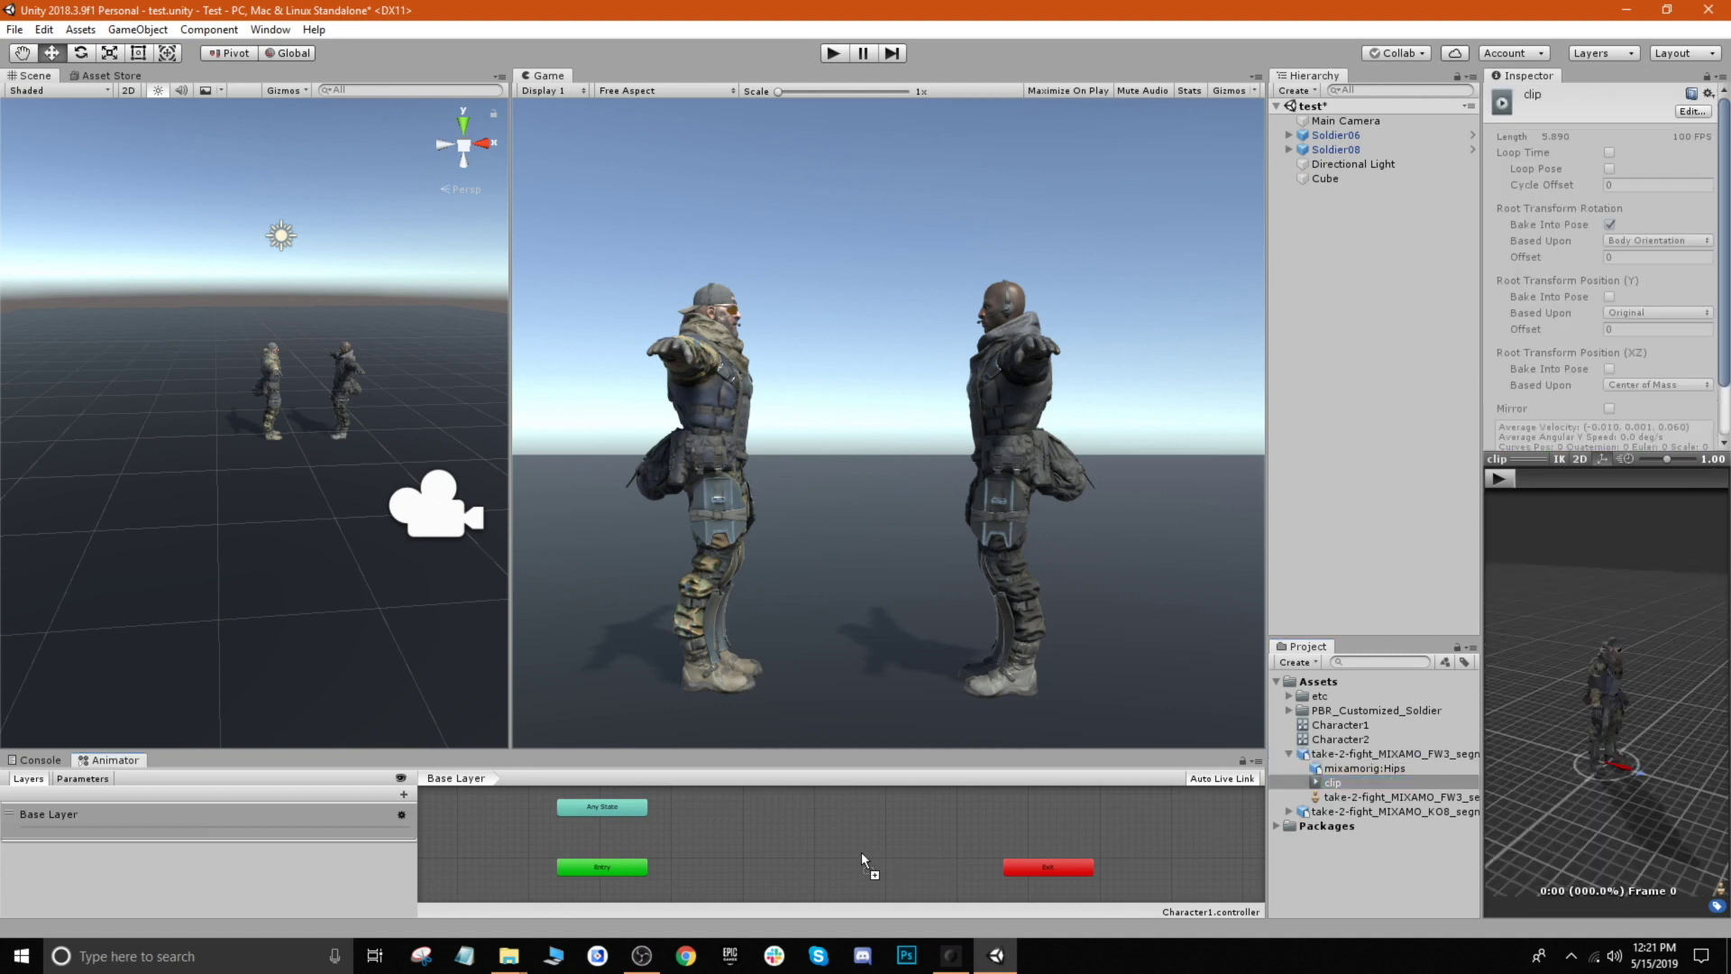
drag(860, 853, 843, 852)
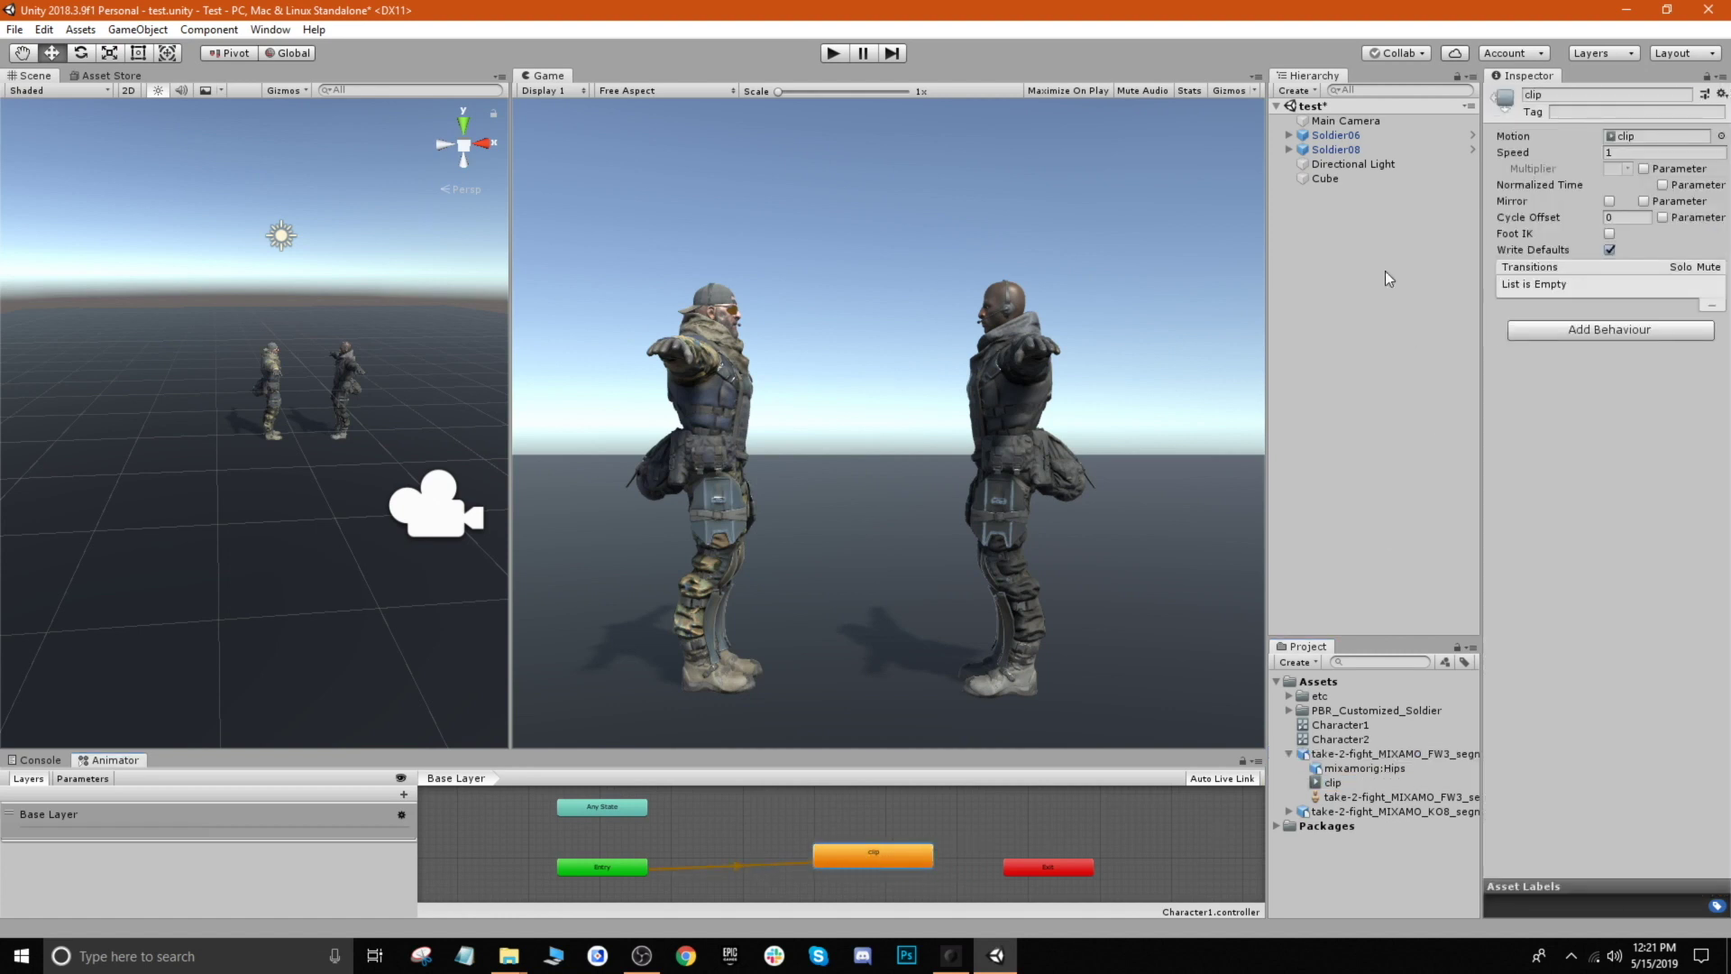
Add the clip from take-2-fight_MIXAMO_KO8_segment as a state in Soldier08's Character2 controller, between Entry and Exit
click(1346, 154)
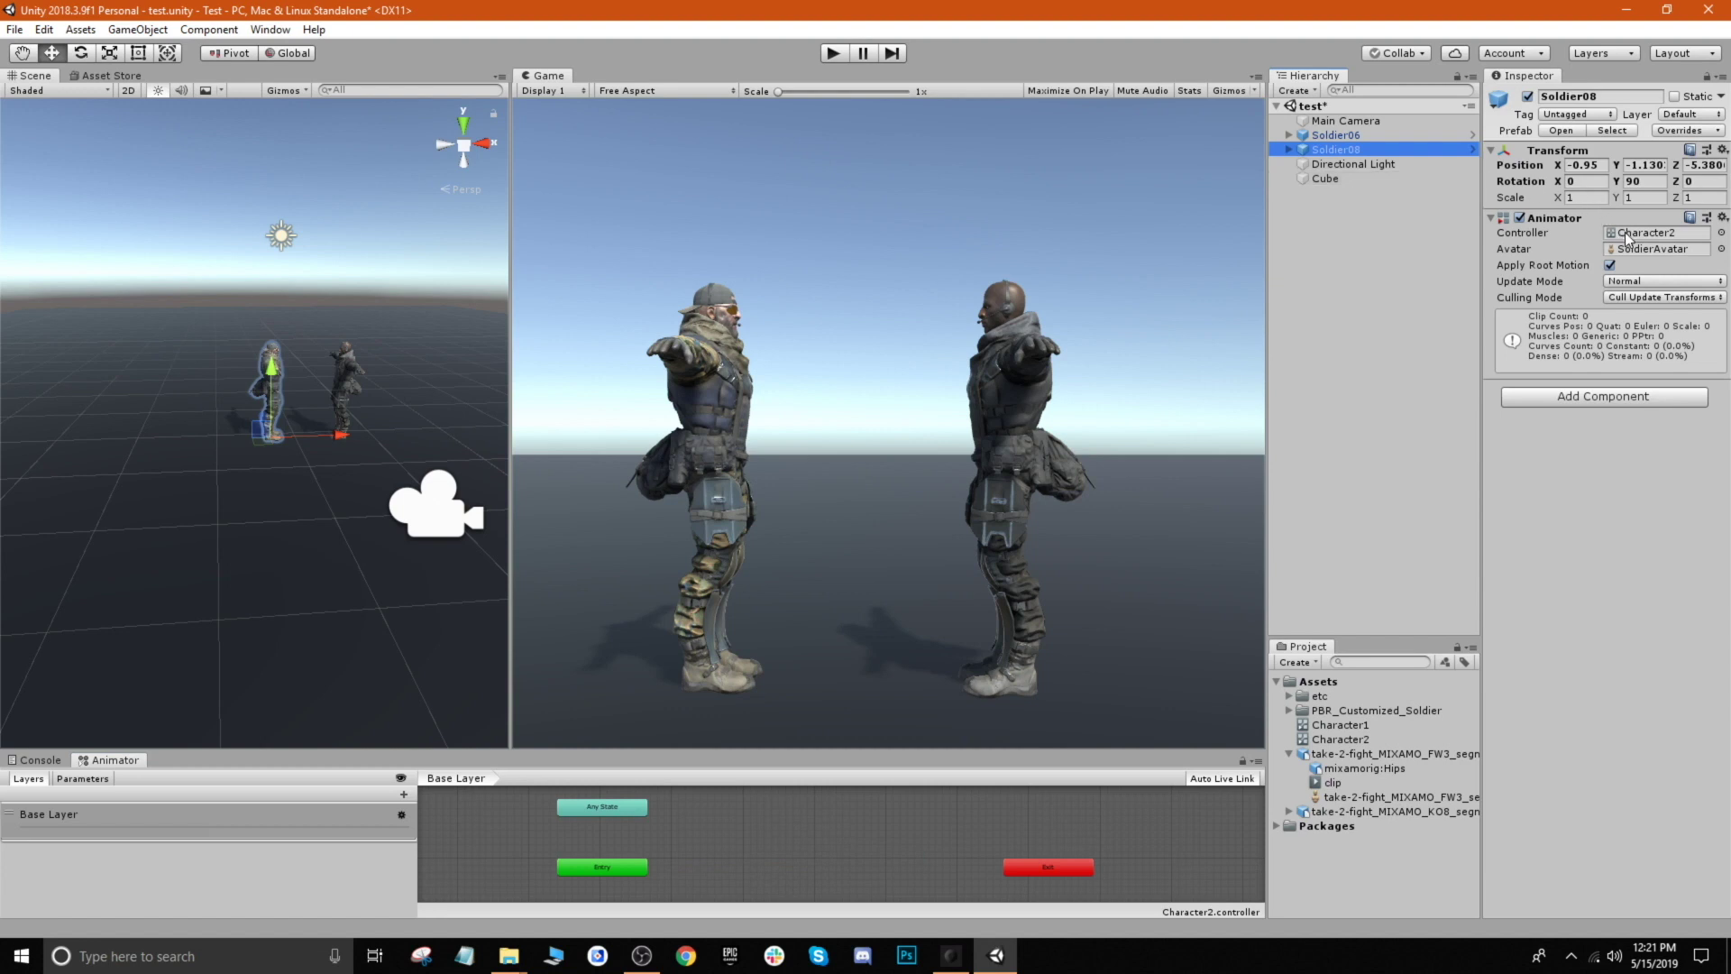
click(1636, 233)
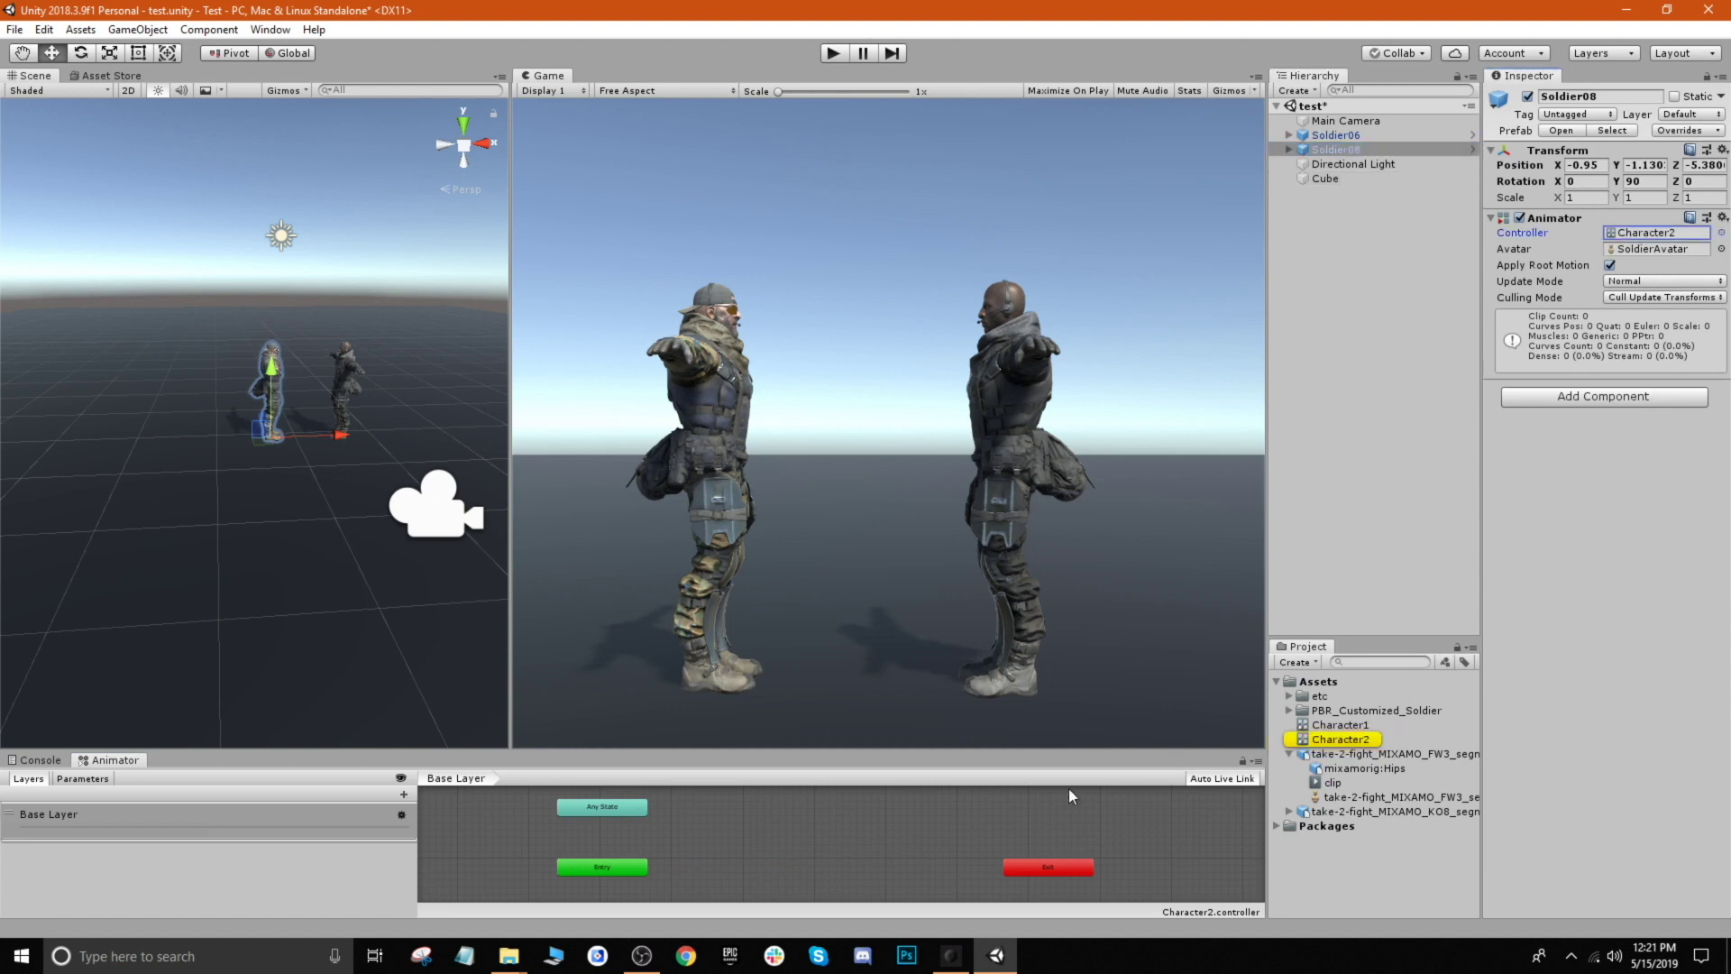
click(1290, 754)
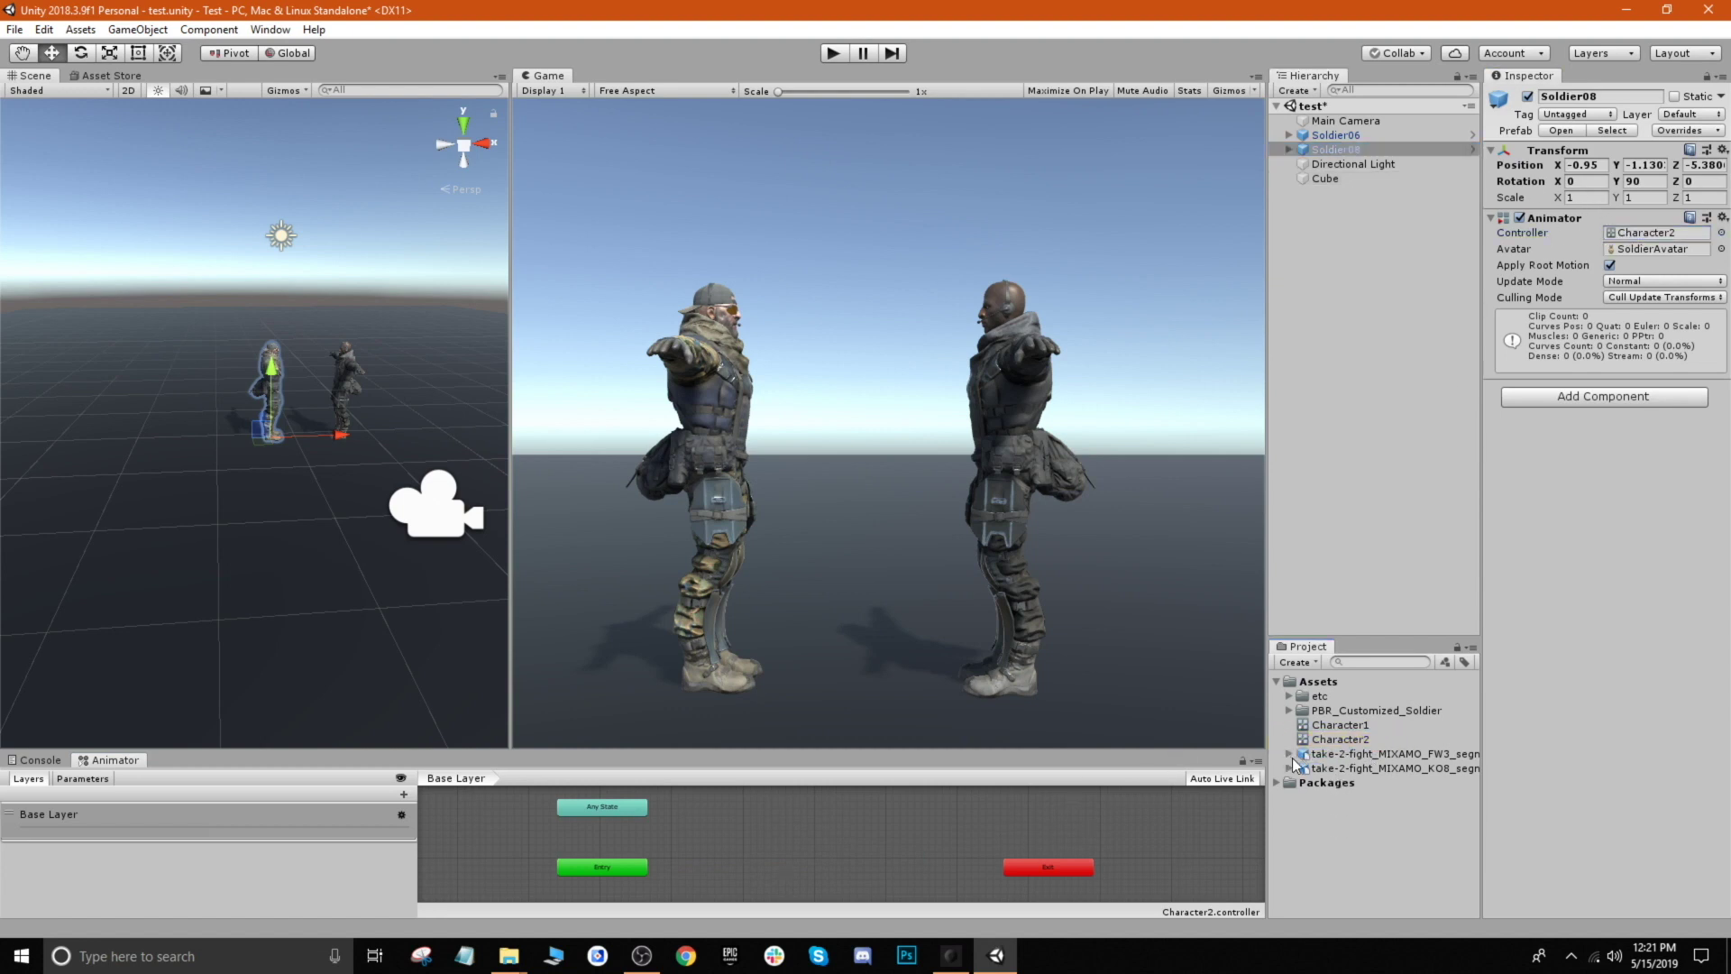
click(1289, 768)
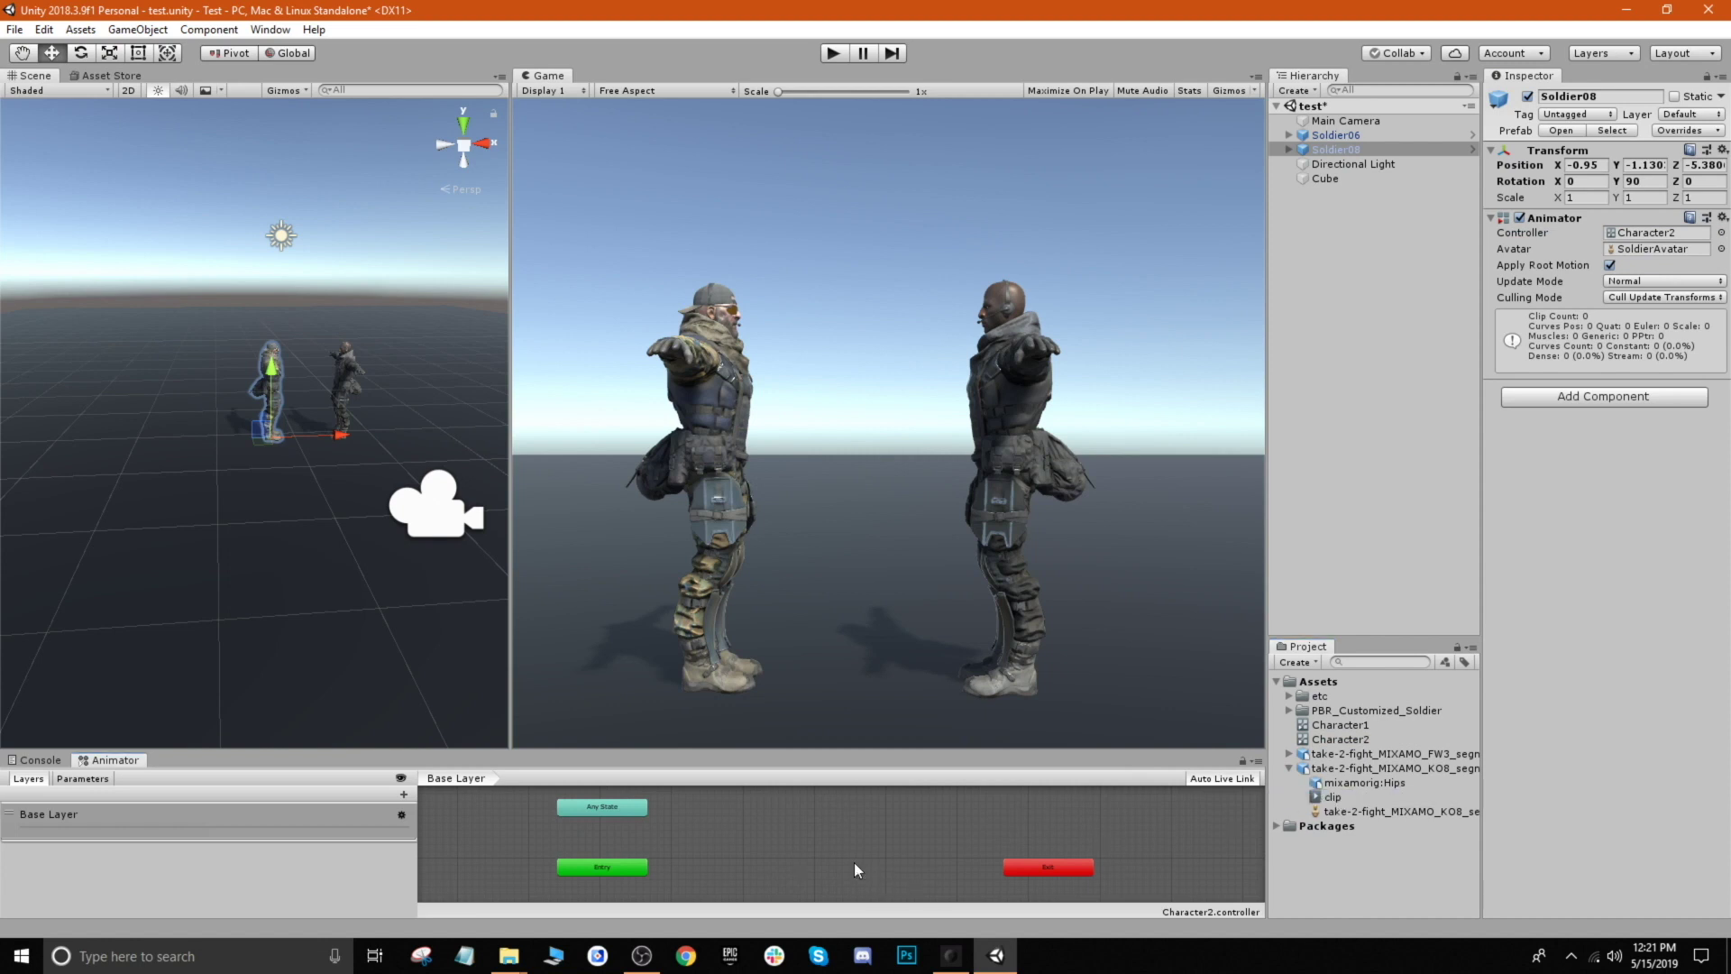
mouse_move(852, 862)
mouse_down()
mouse_move(909, 871)
mouse_move(887, 860)
mouse_up()
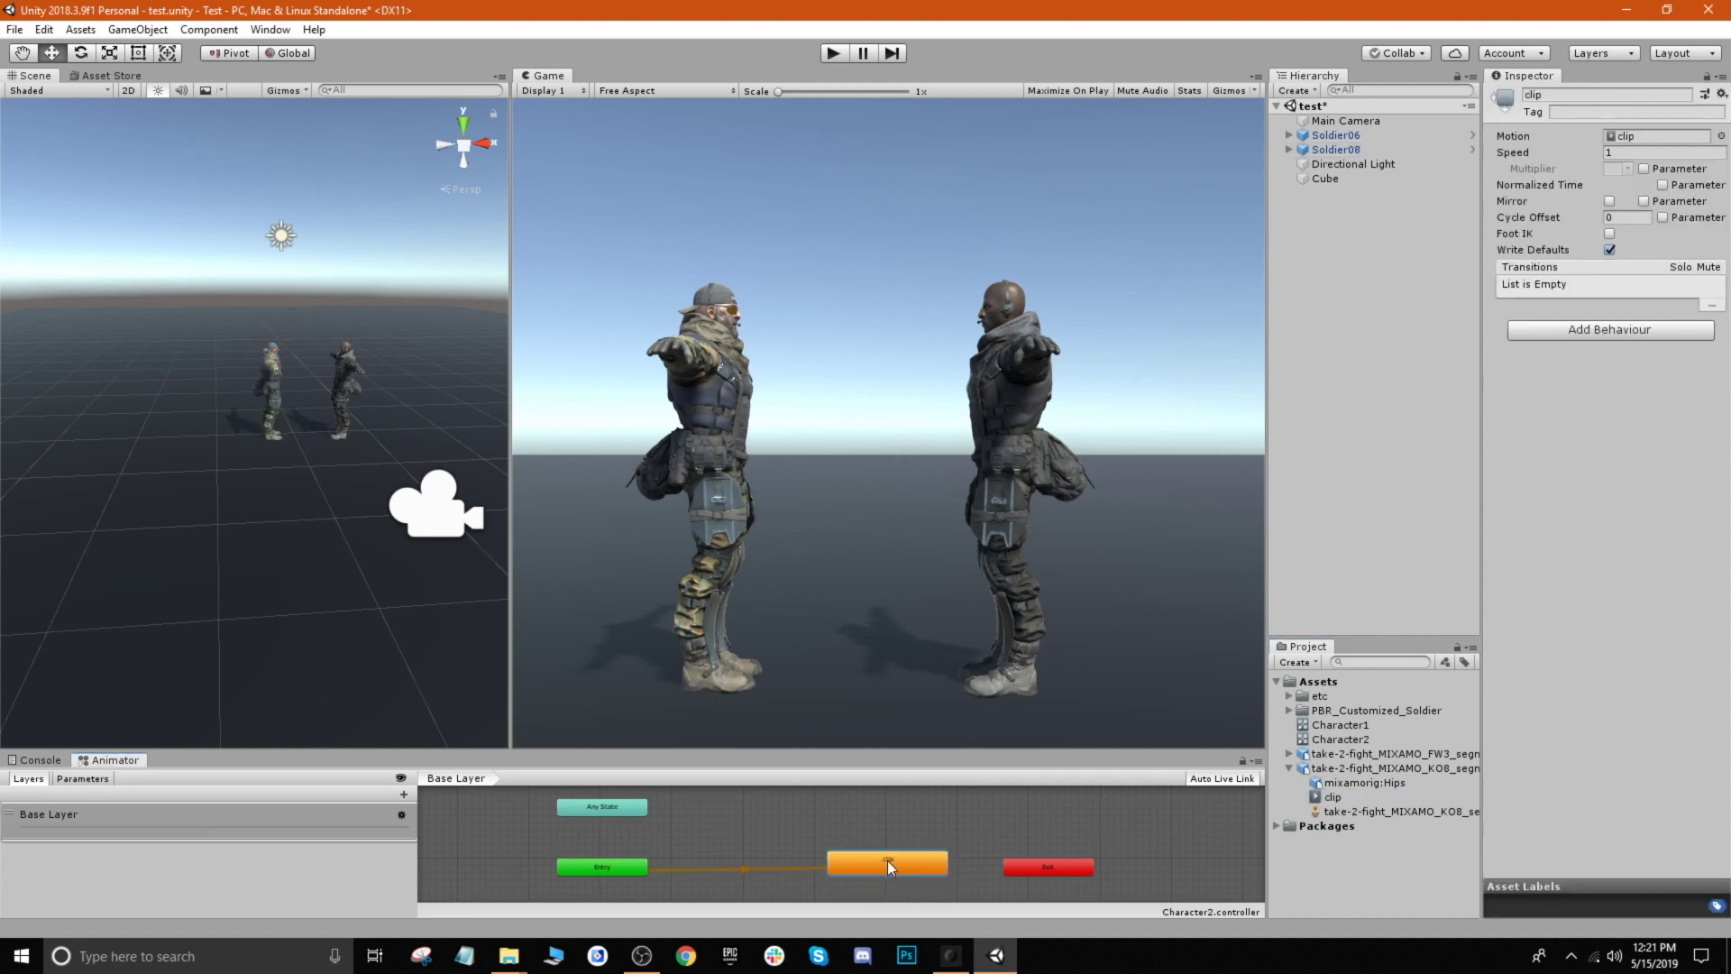
Play-test the fight and move Soldier08 farther from Soldier06, to about -2.54 on the X axis
click(831, 54)
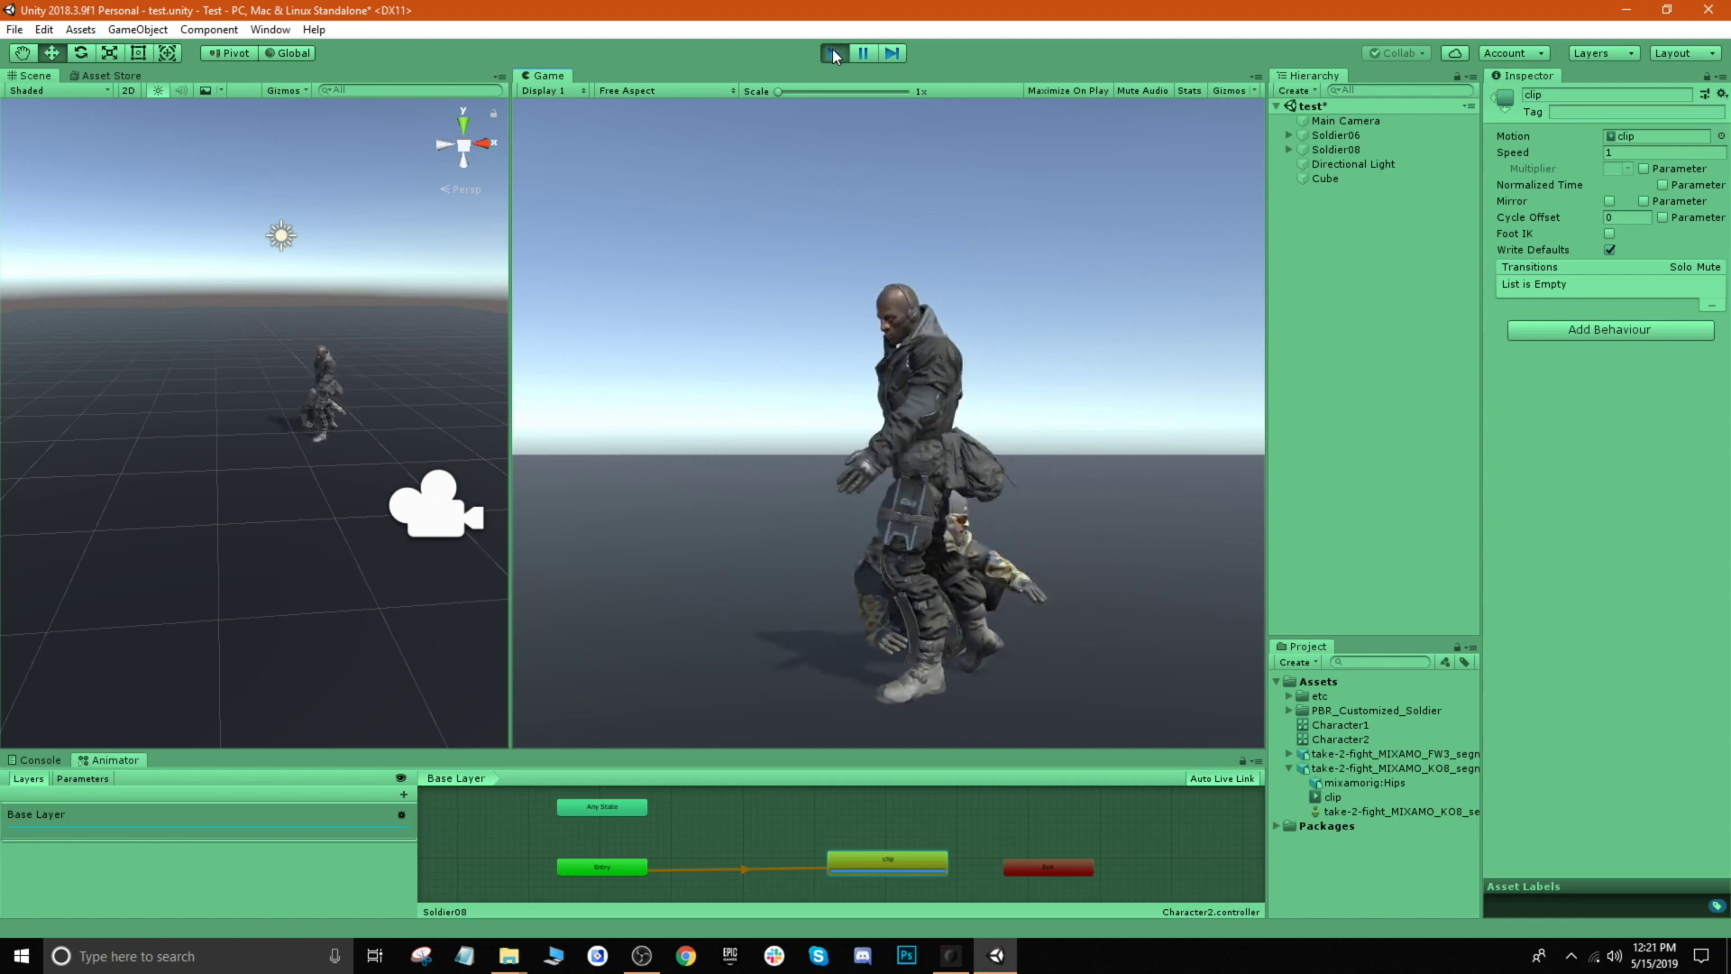
click(833, 53)
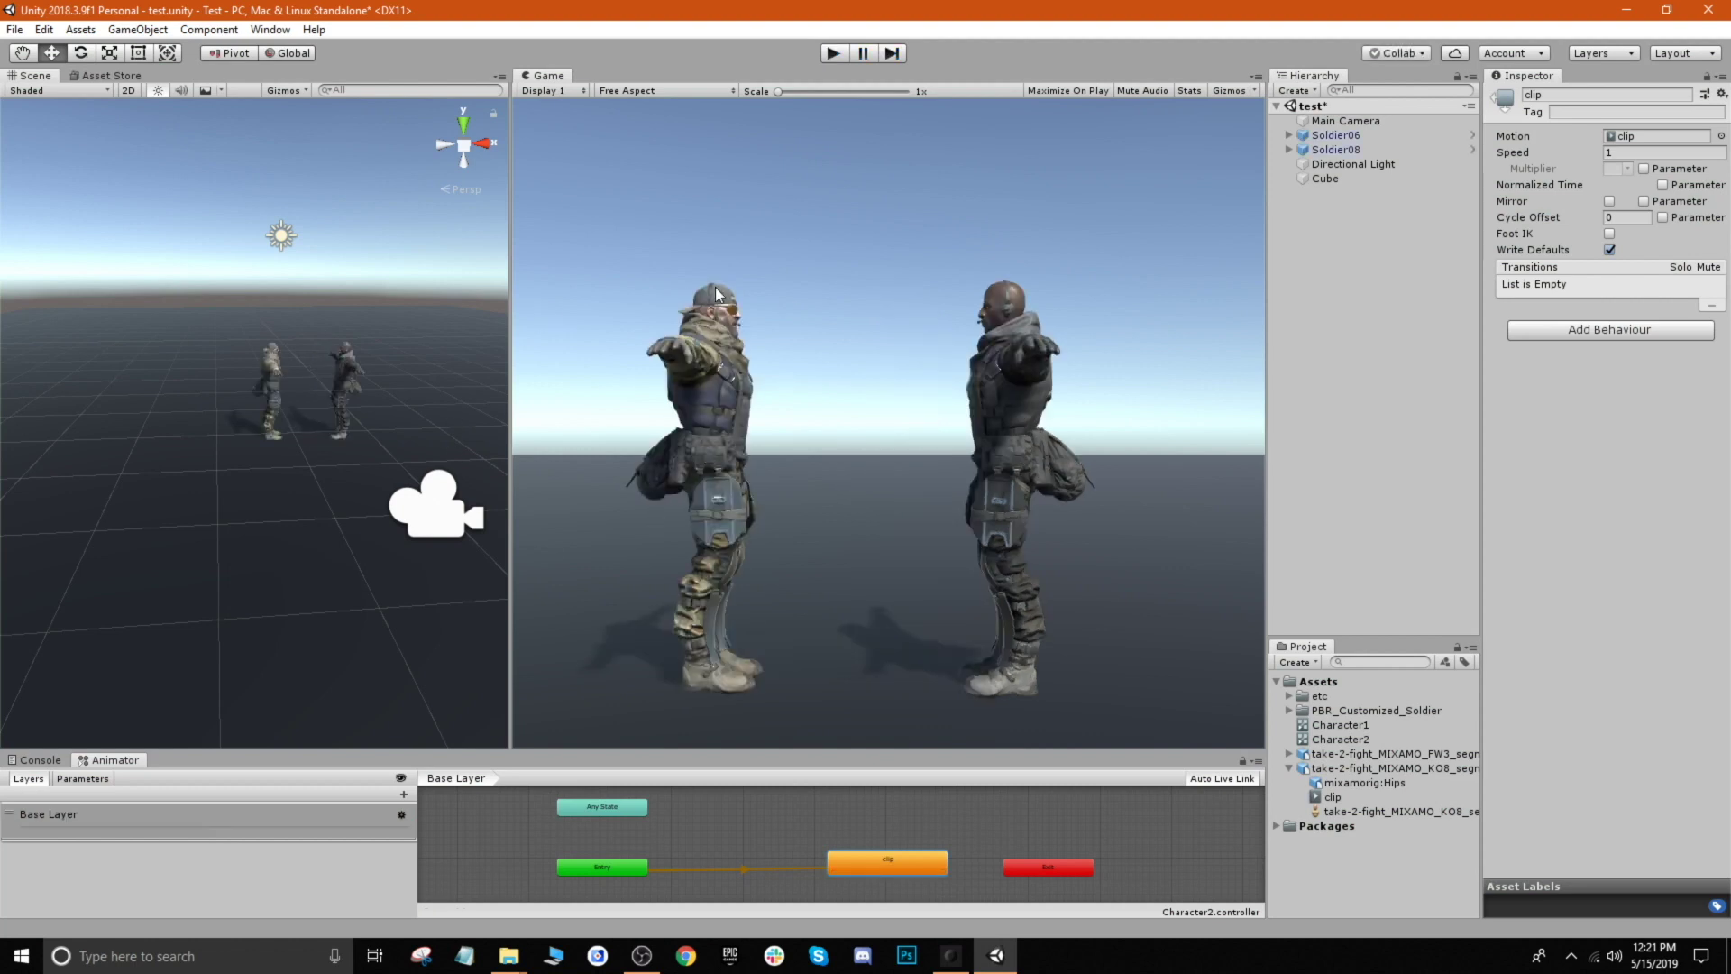
click(278, 387)
drag(295, 442, 212, 442)
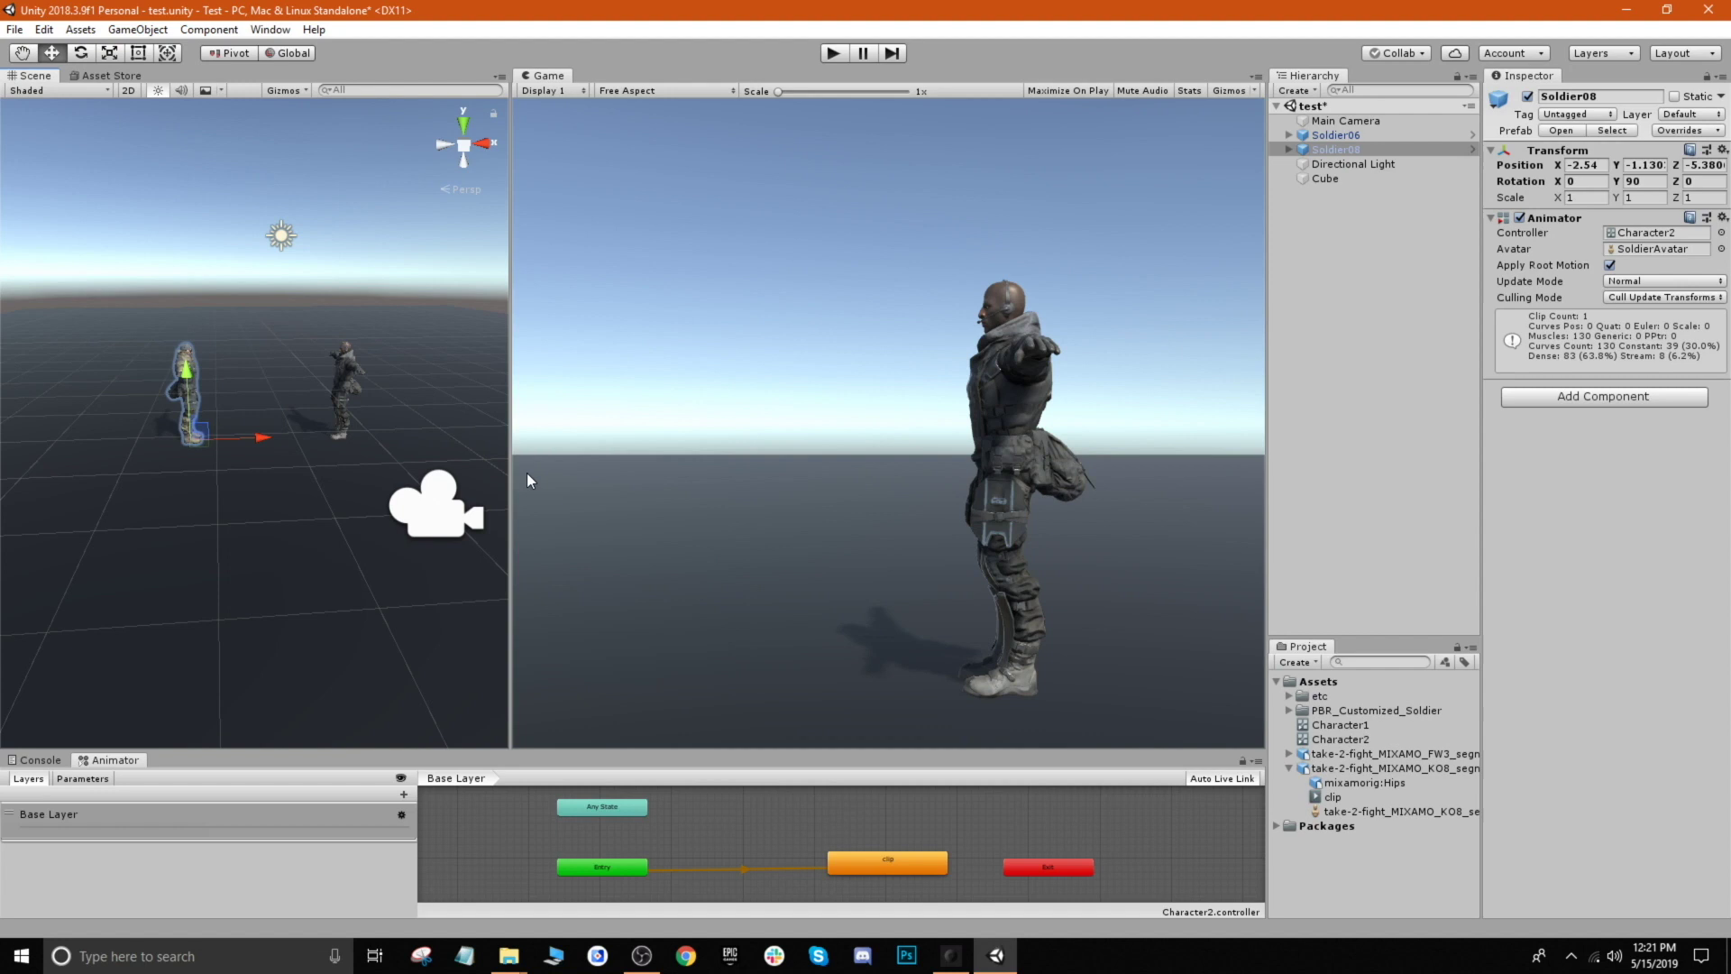
Rotate Soldier08 about the vertical axis to about 110.72 degrees and play-test the fight
drag(513, 473, 290, 559)
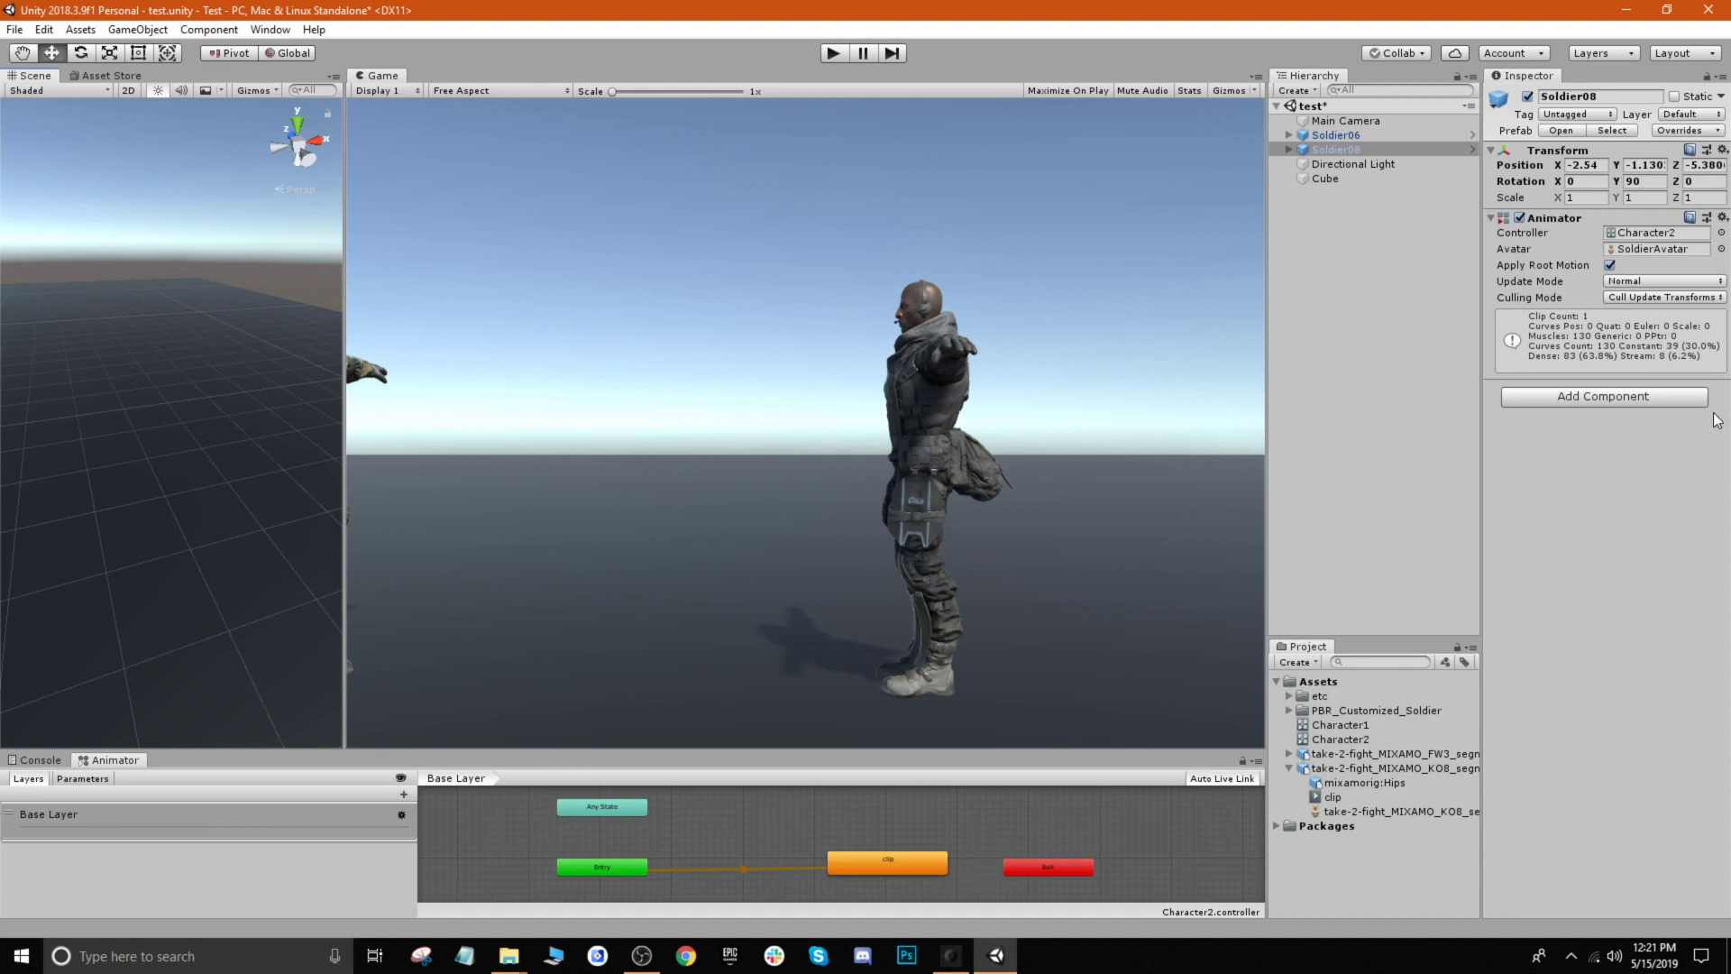
key(f)
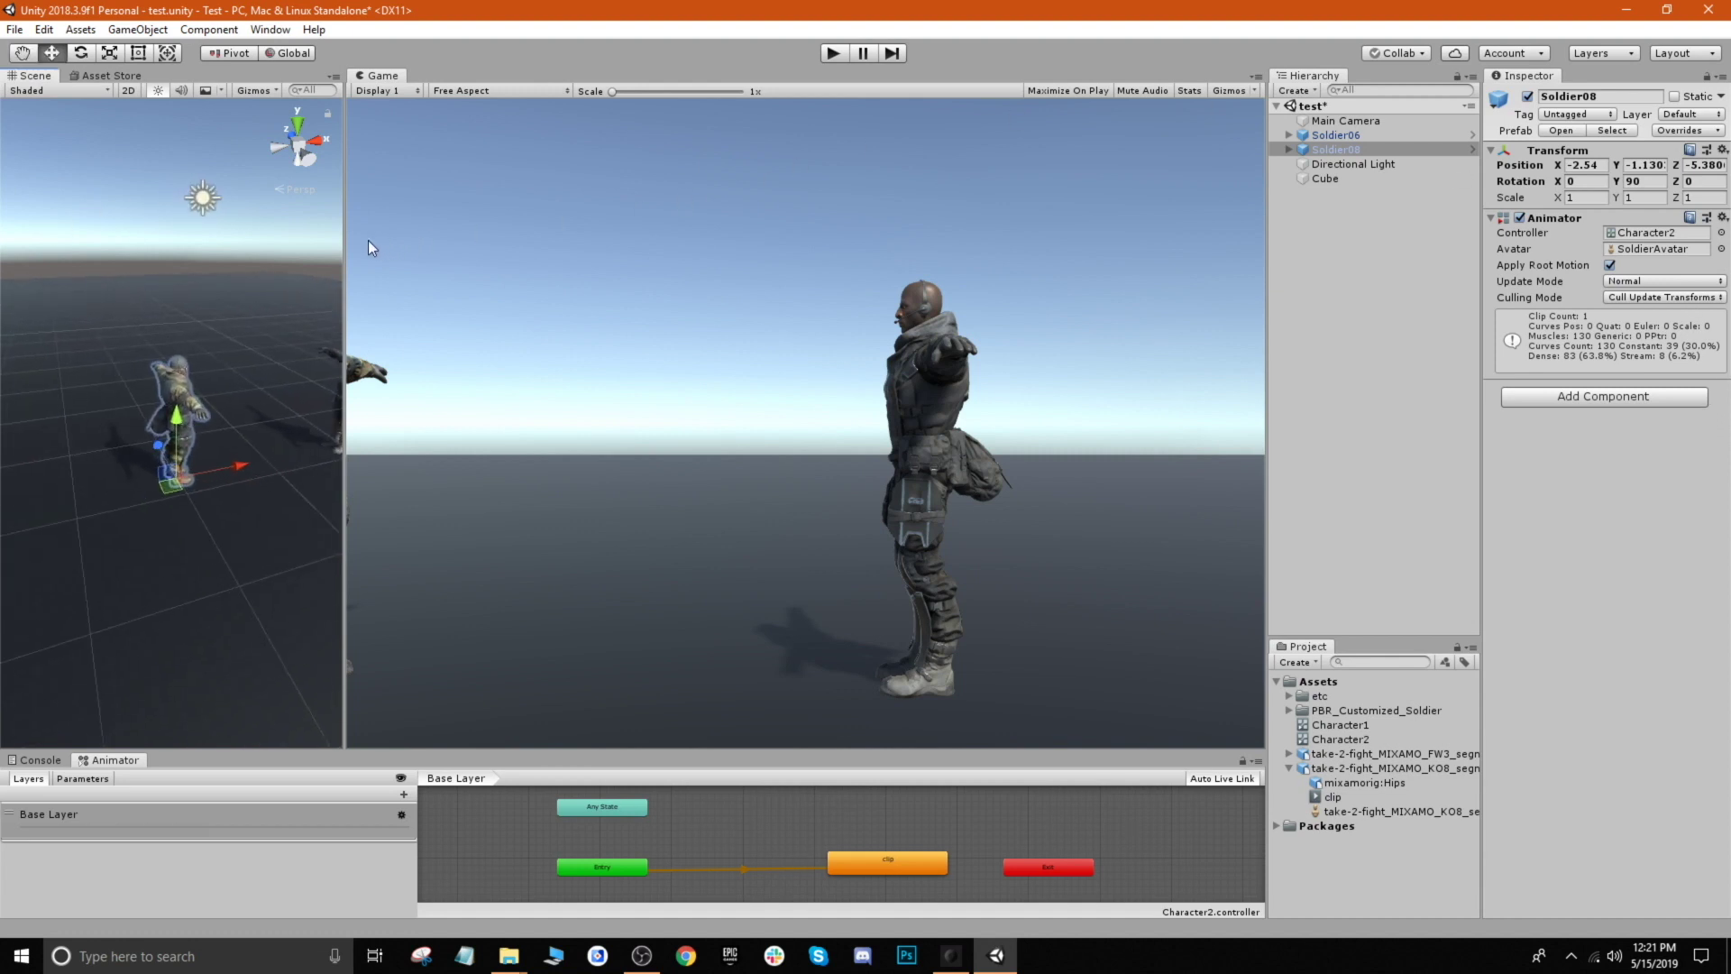
drag(346, 260, 490, 544)
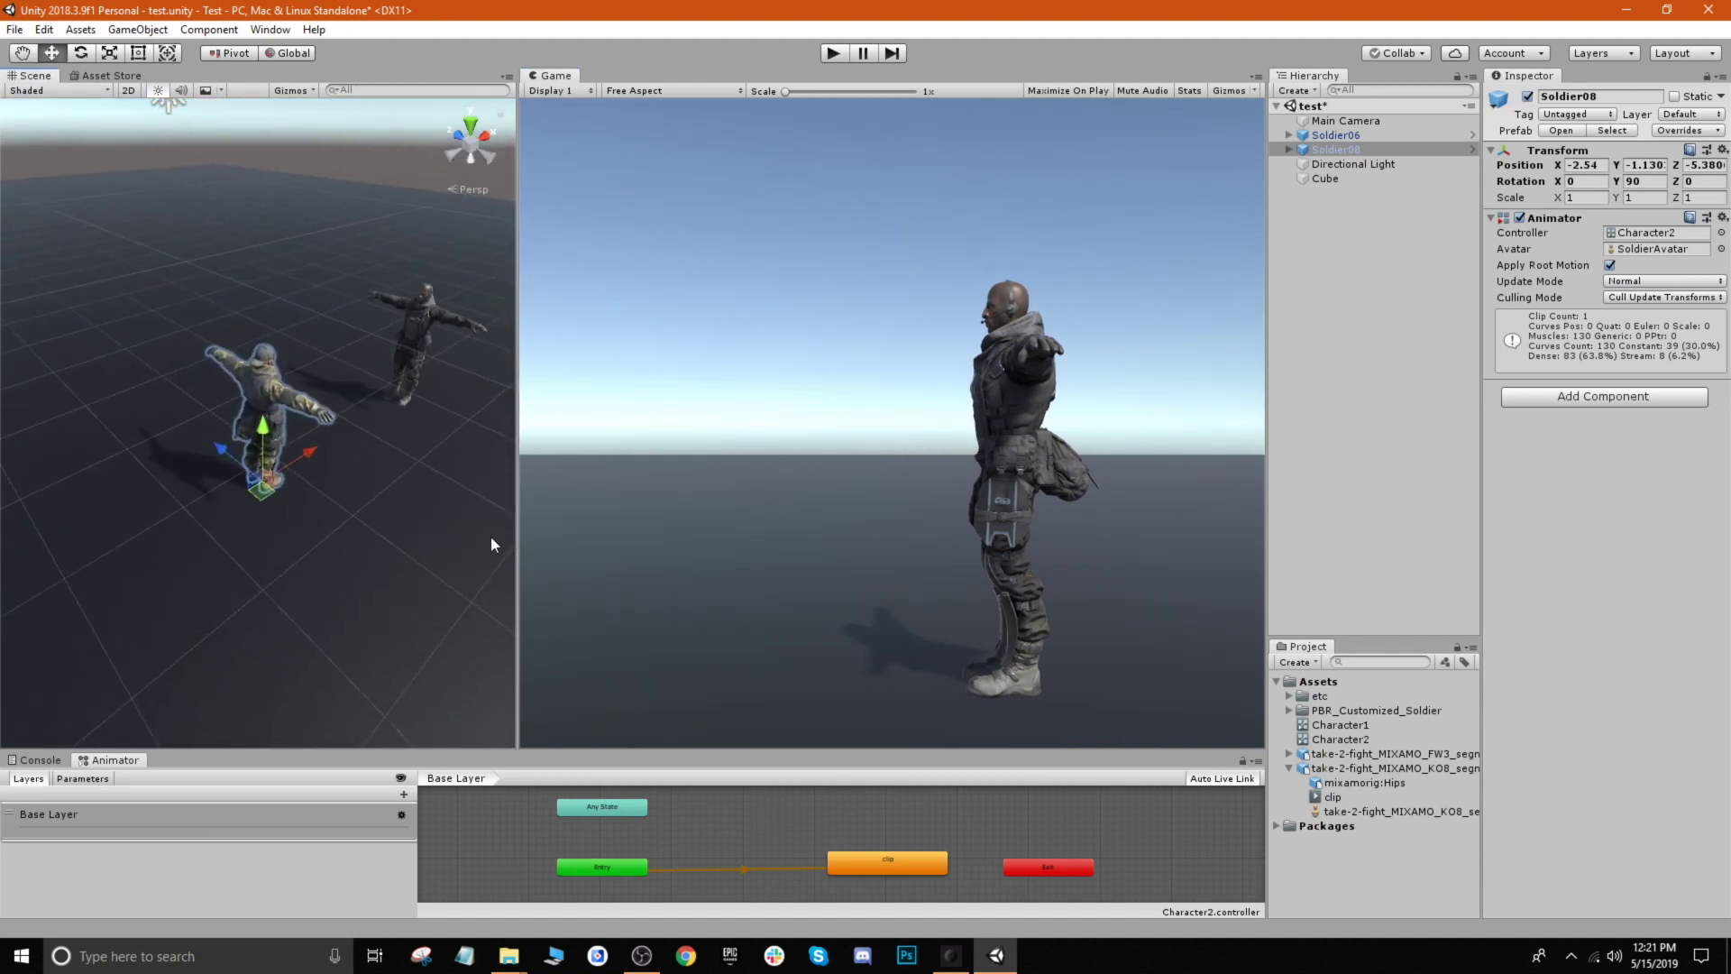
key(e)
drag(327, 507, 277, 521)
drag(516, 461, 475, 461)
click(832, 53)
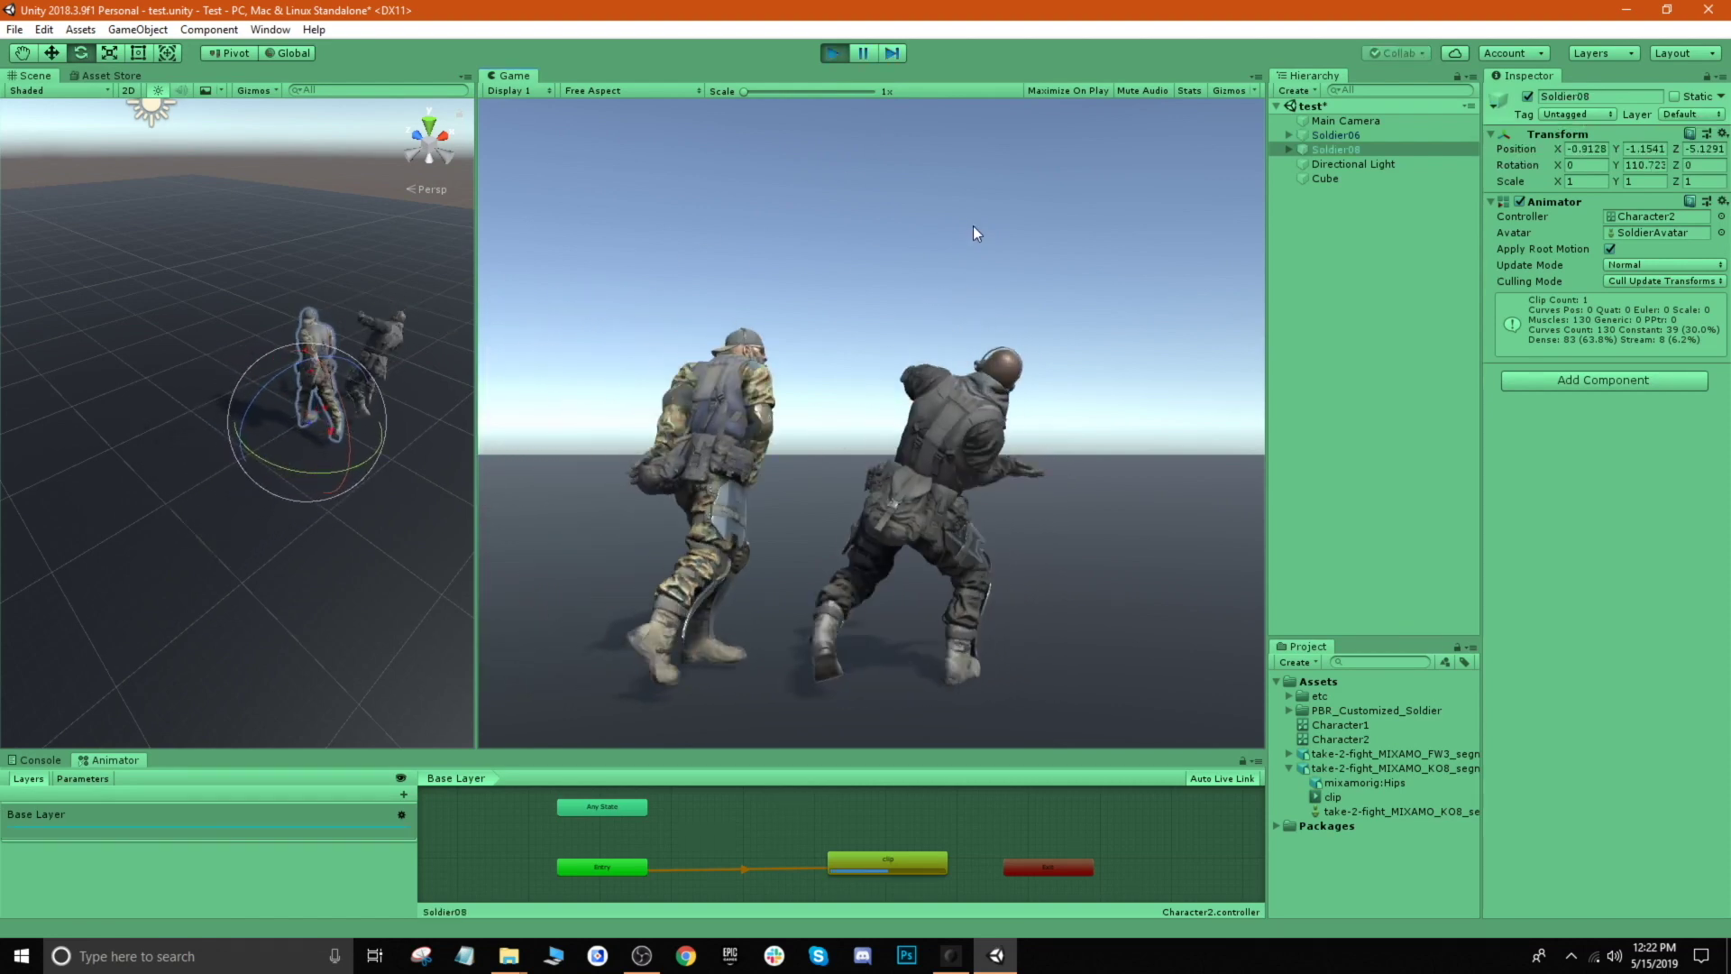
click(835, 52)
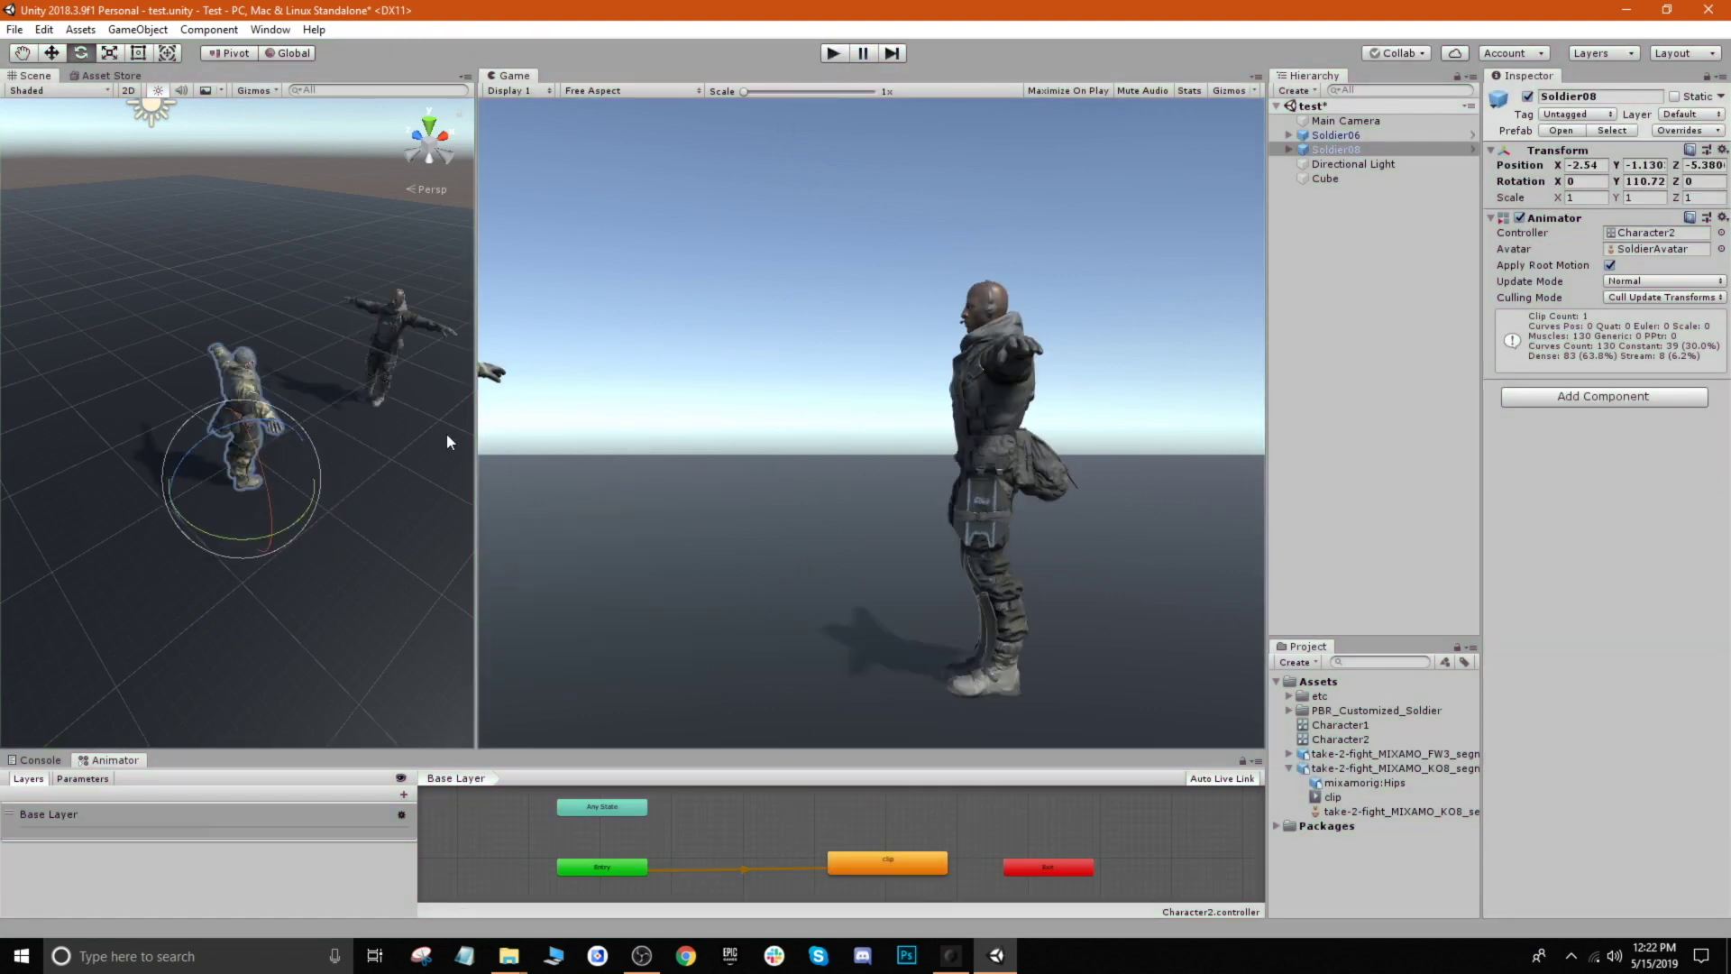
Move Soldier08 closer to Soldier06, to about -2.14 on the X axis, and play-test the fight with Maximize On Play enabled
key(w)
drag(280, 449, 303, 441)
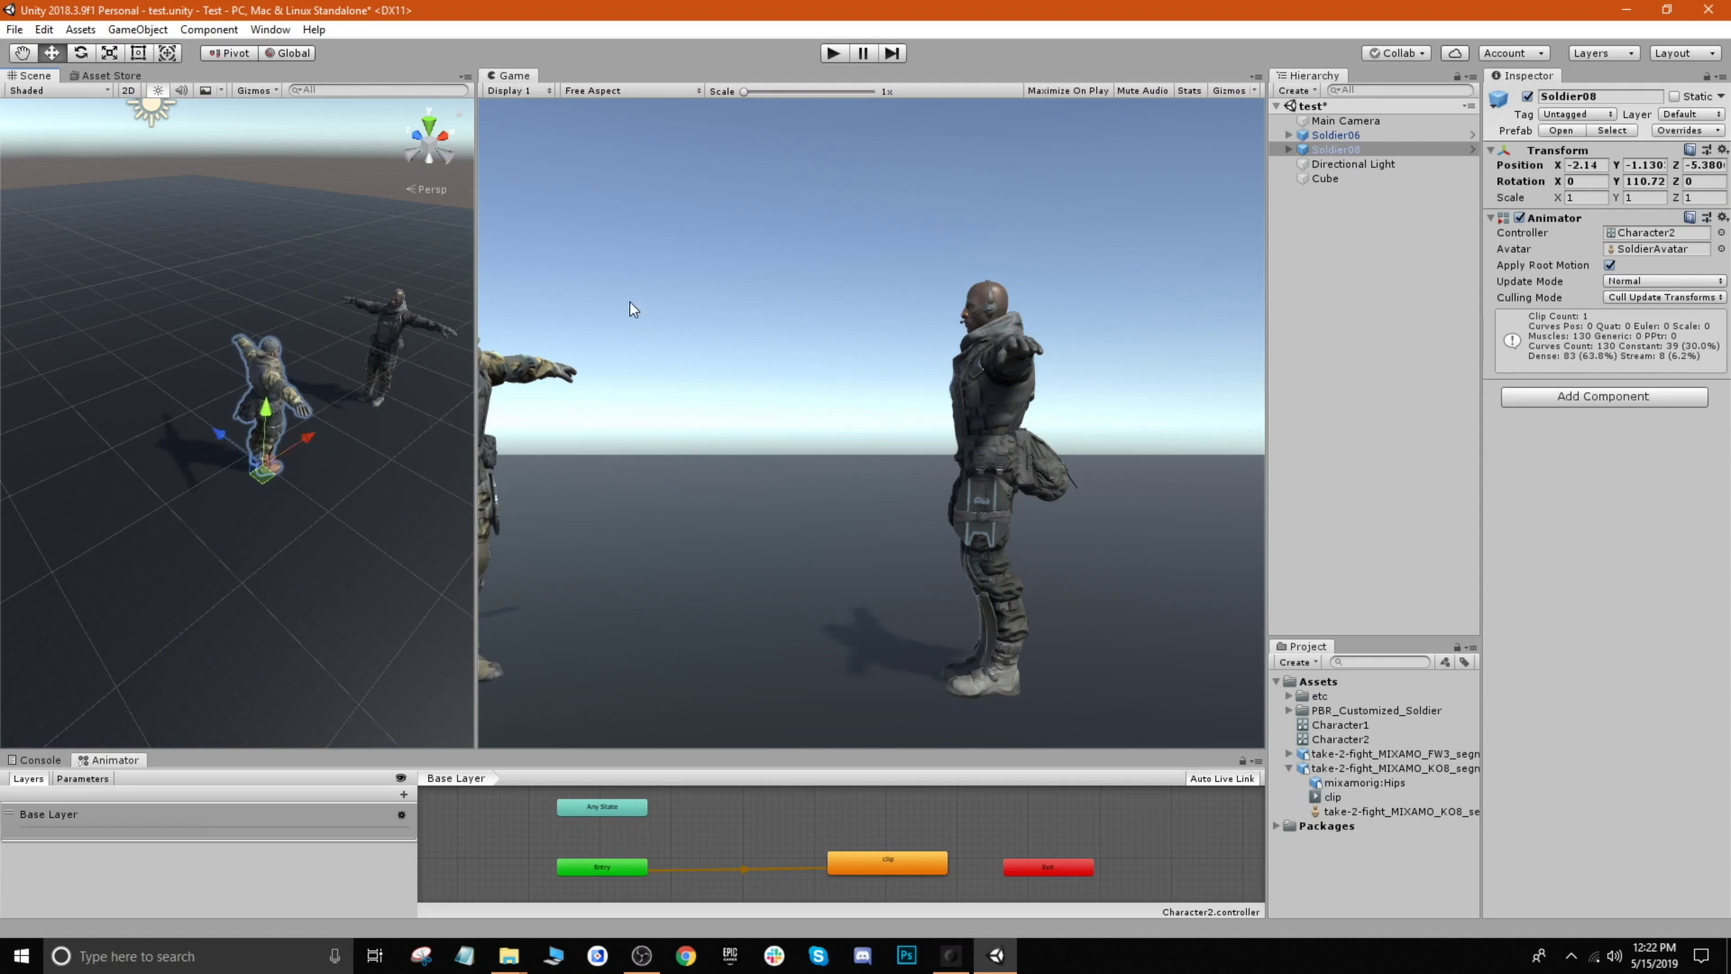
click(833, 55)
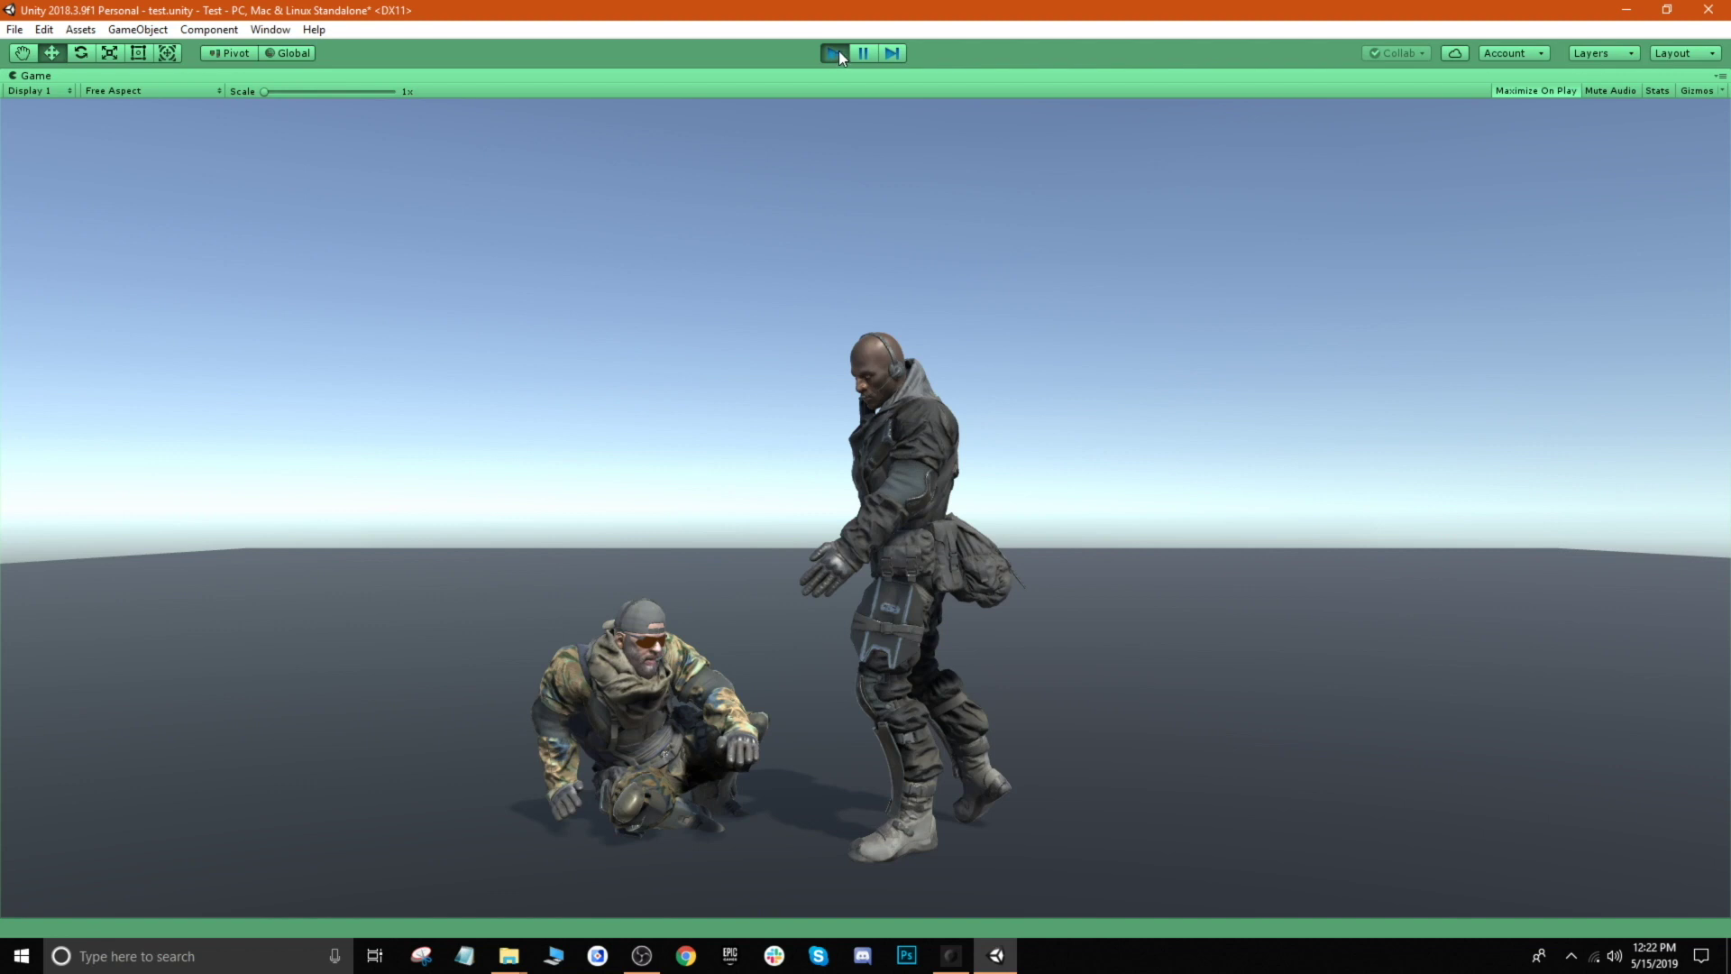
click(836, 54)
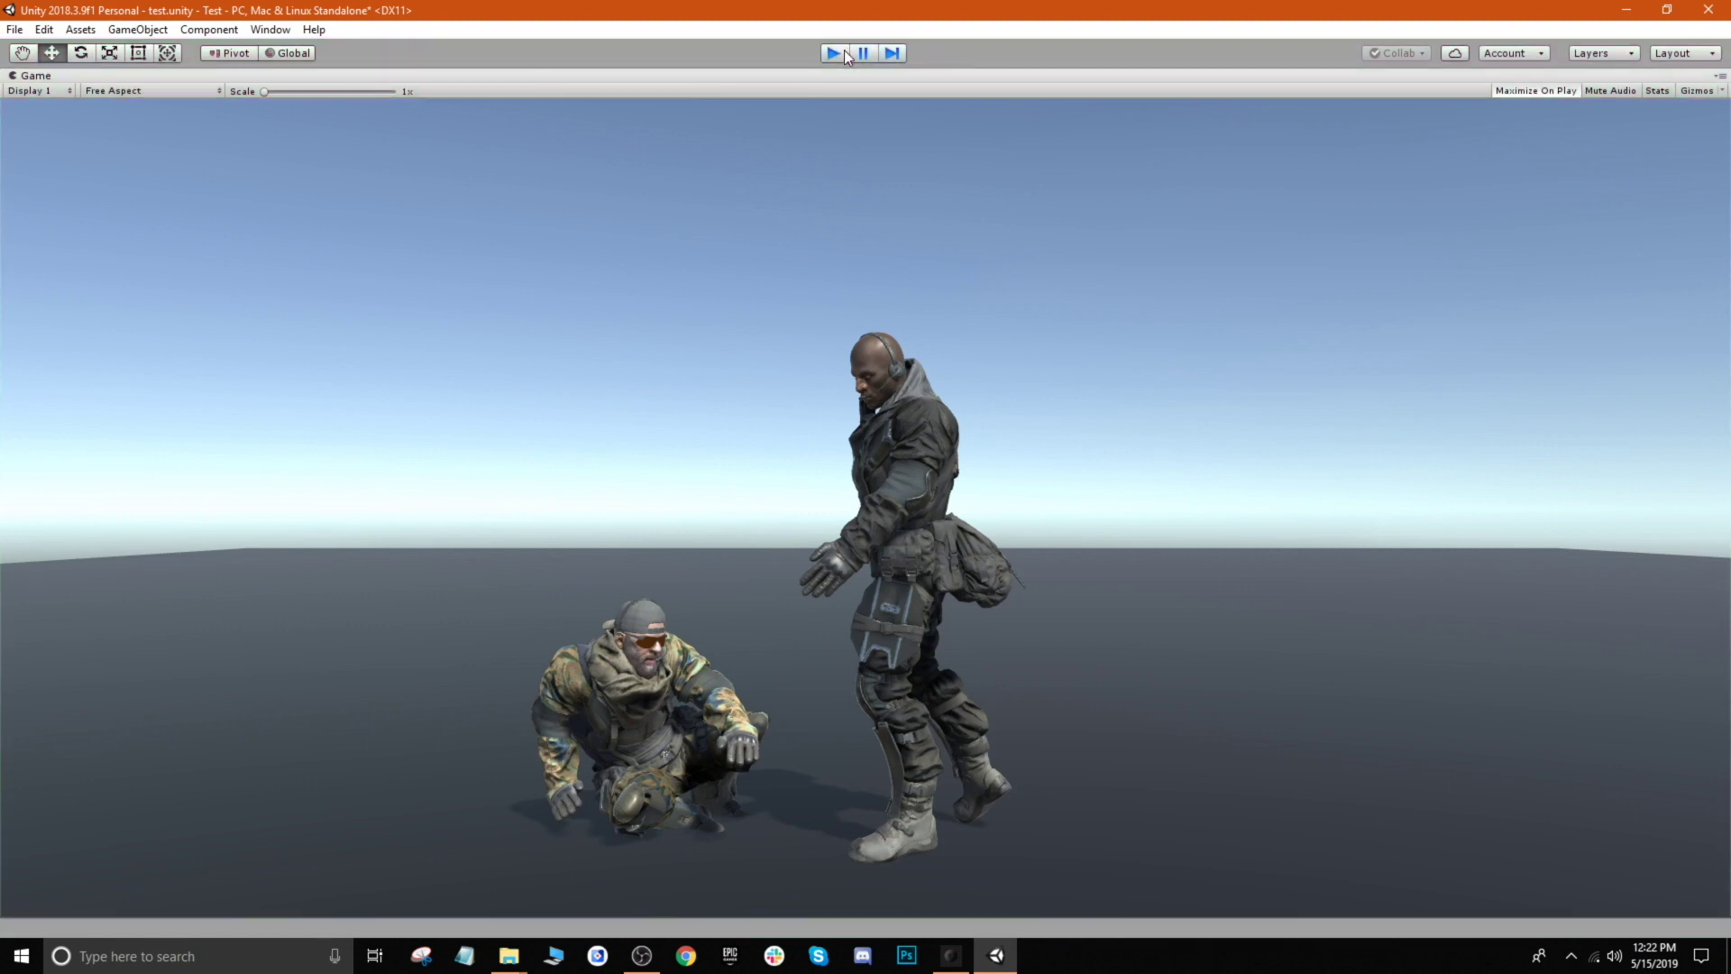
click(832, 54)
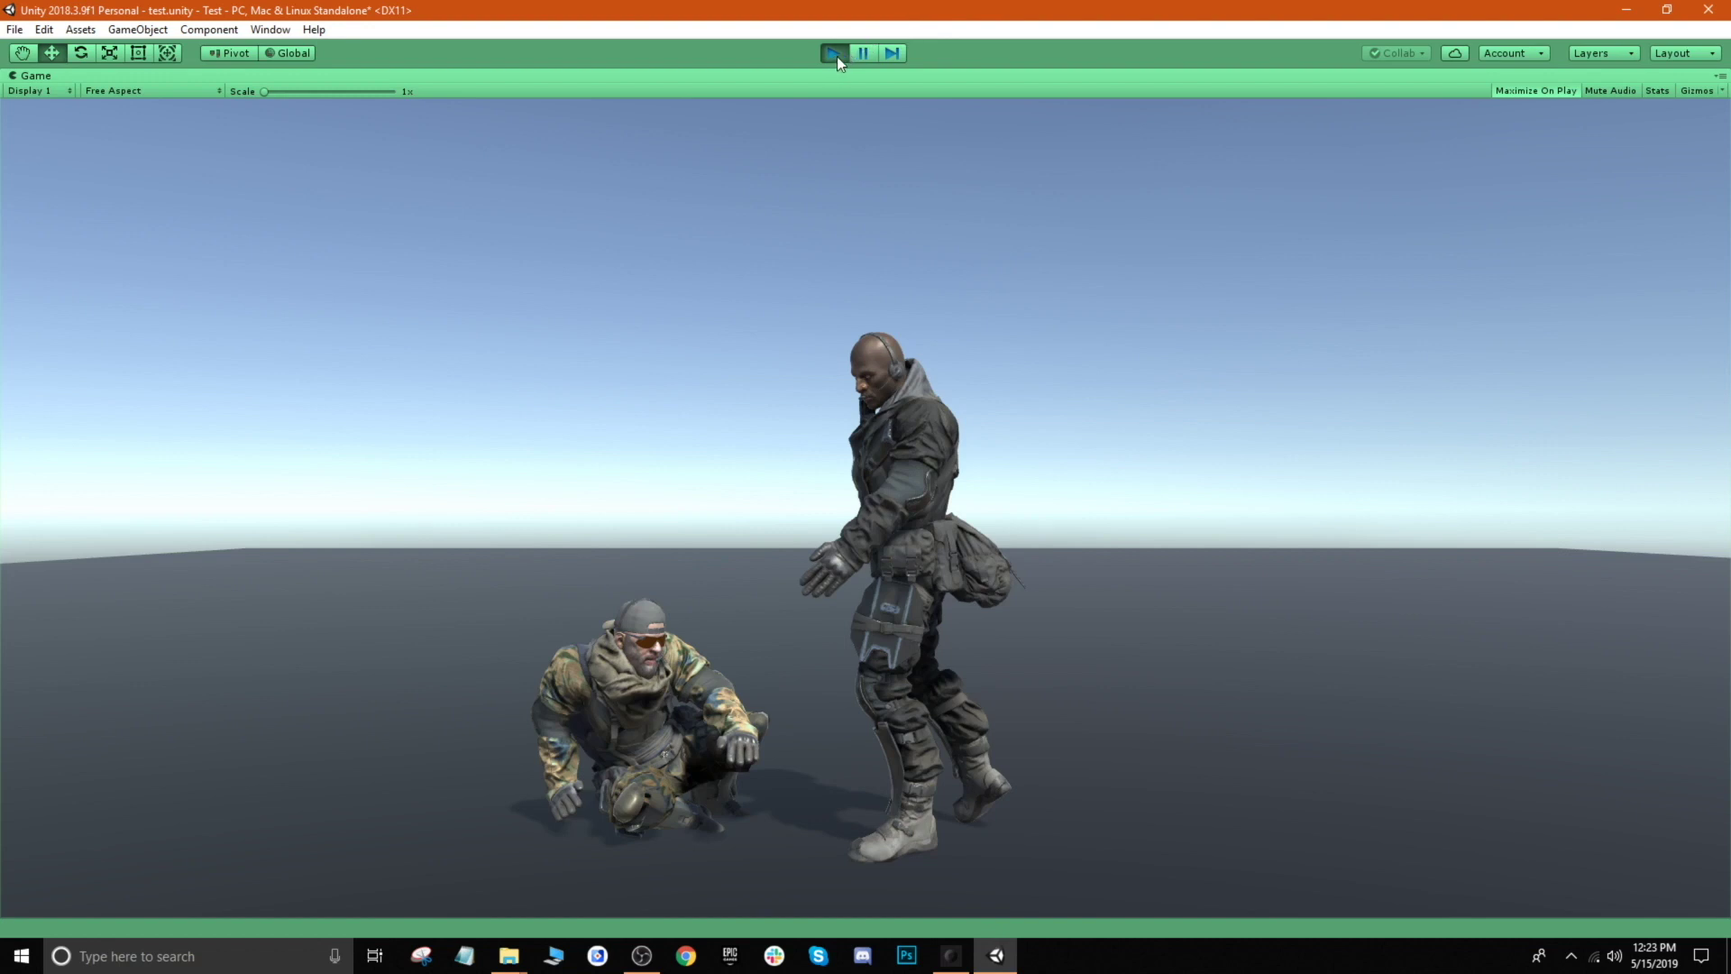
click(837, 53)
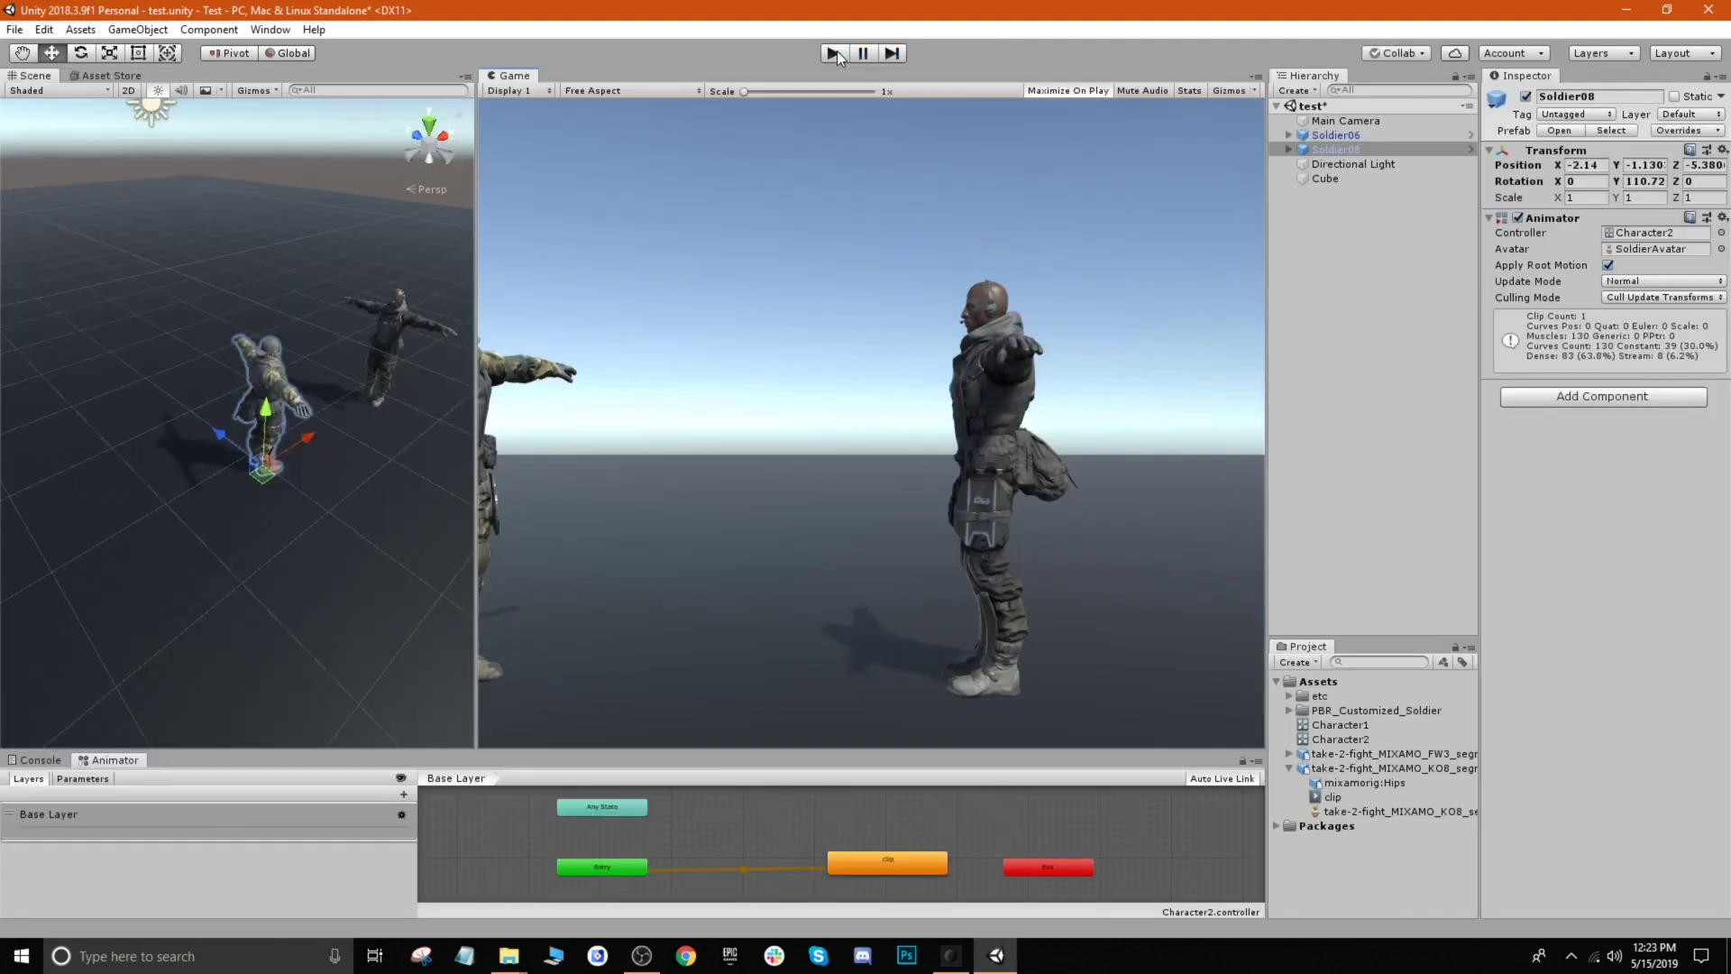